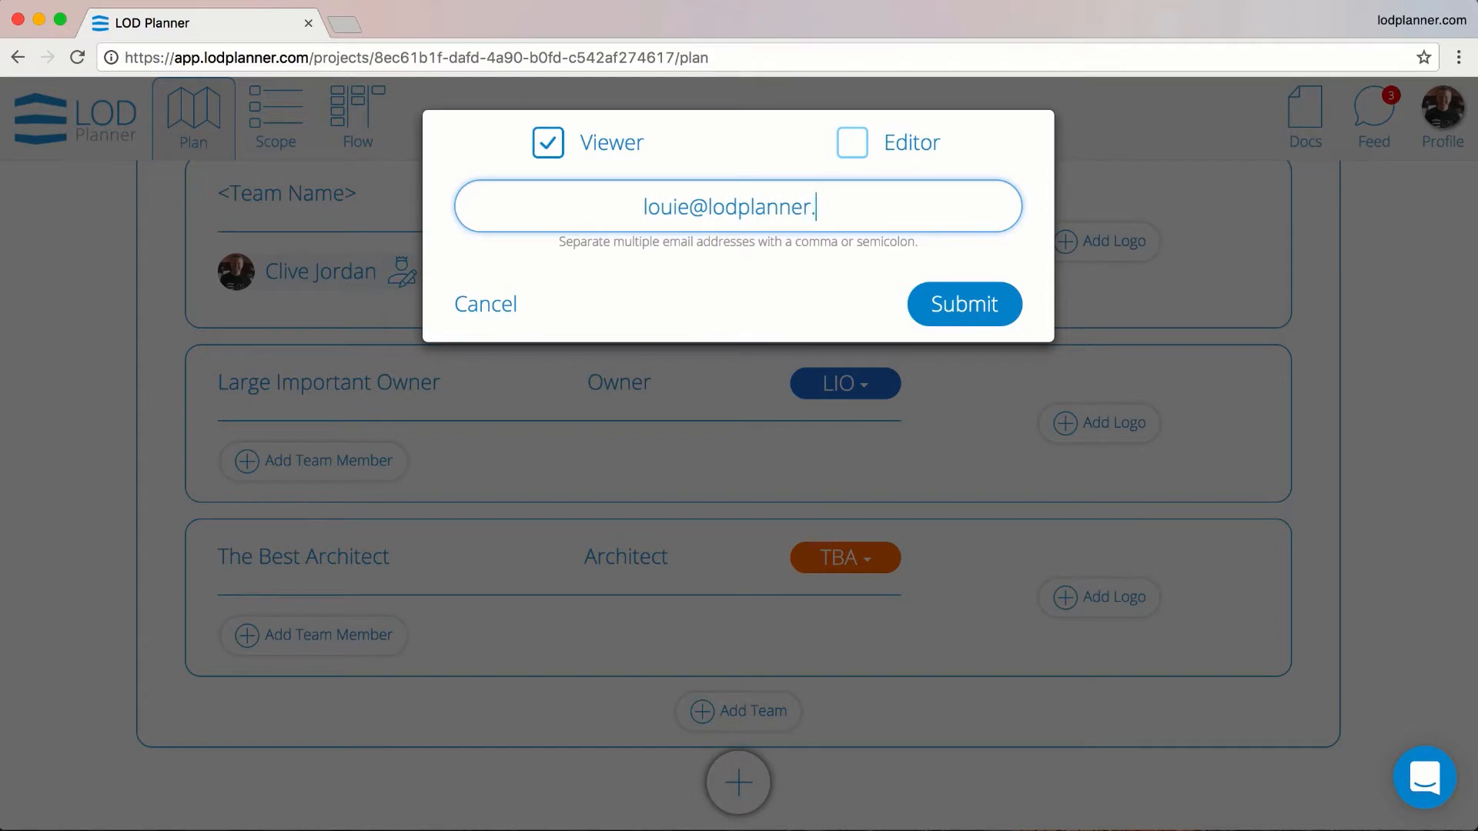
Submit the viewer invitation for the team member and collapse the Project Information and Team section
key("Return")
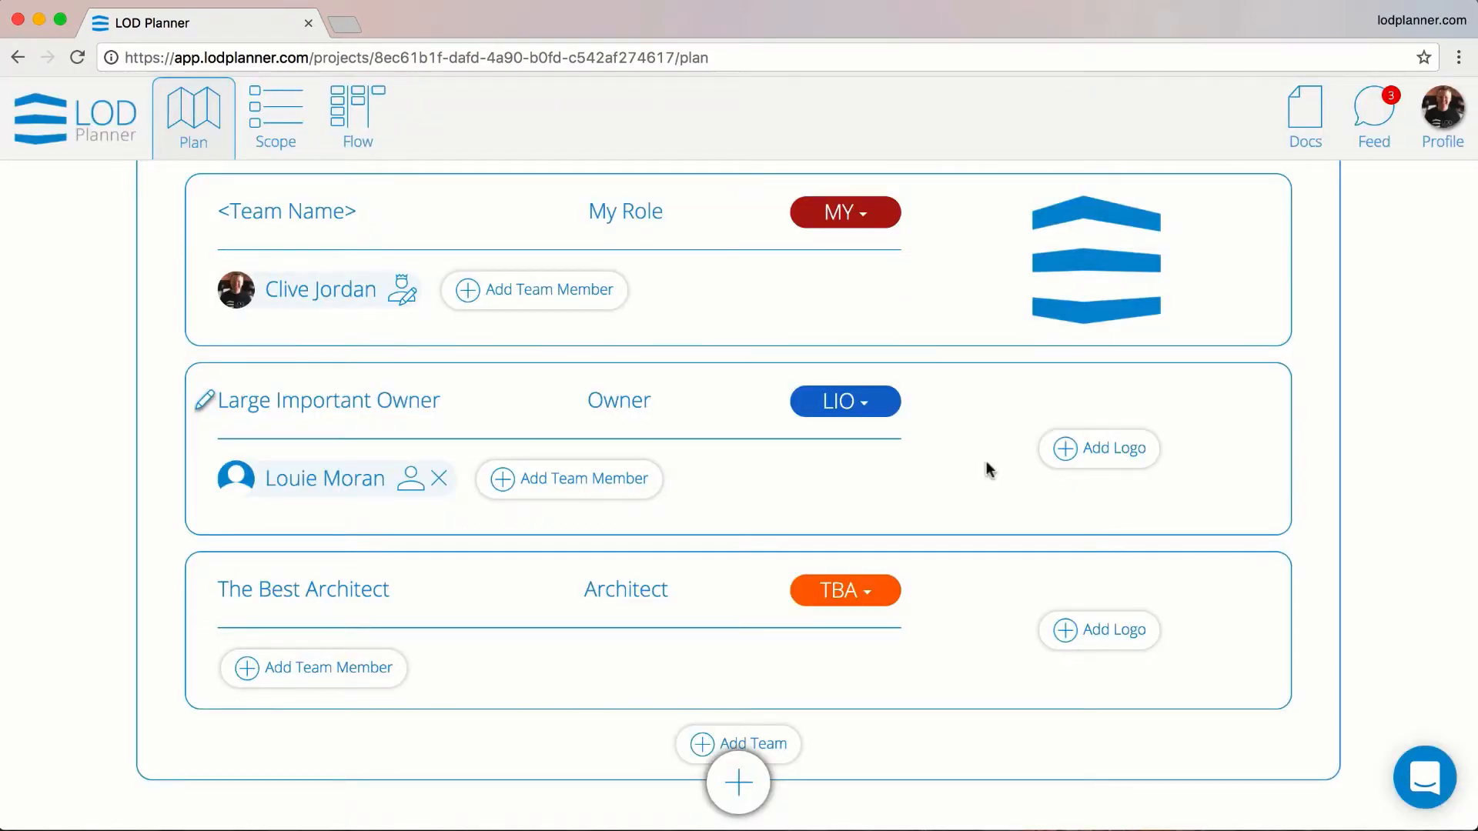
scroll(990, 470, "up", 8)
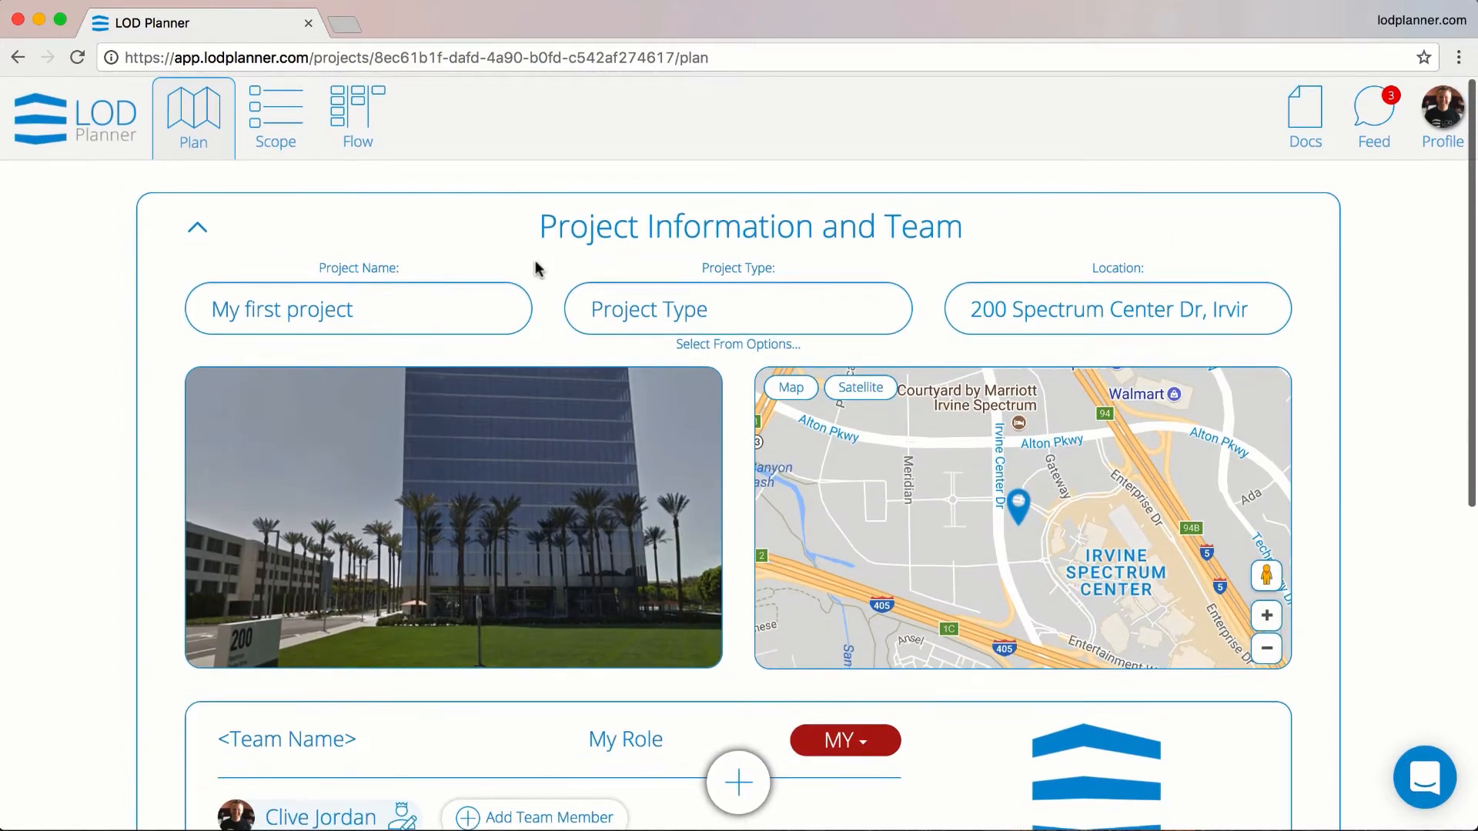
left_click(532, 231)
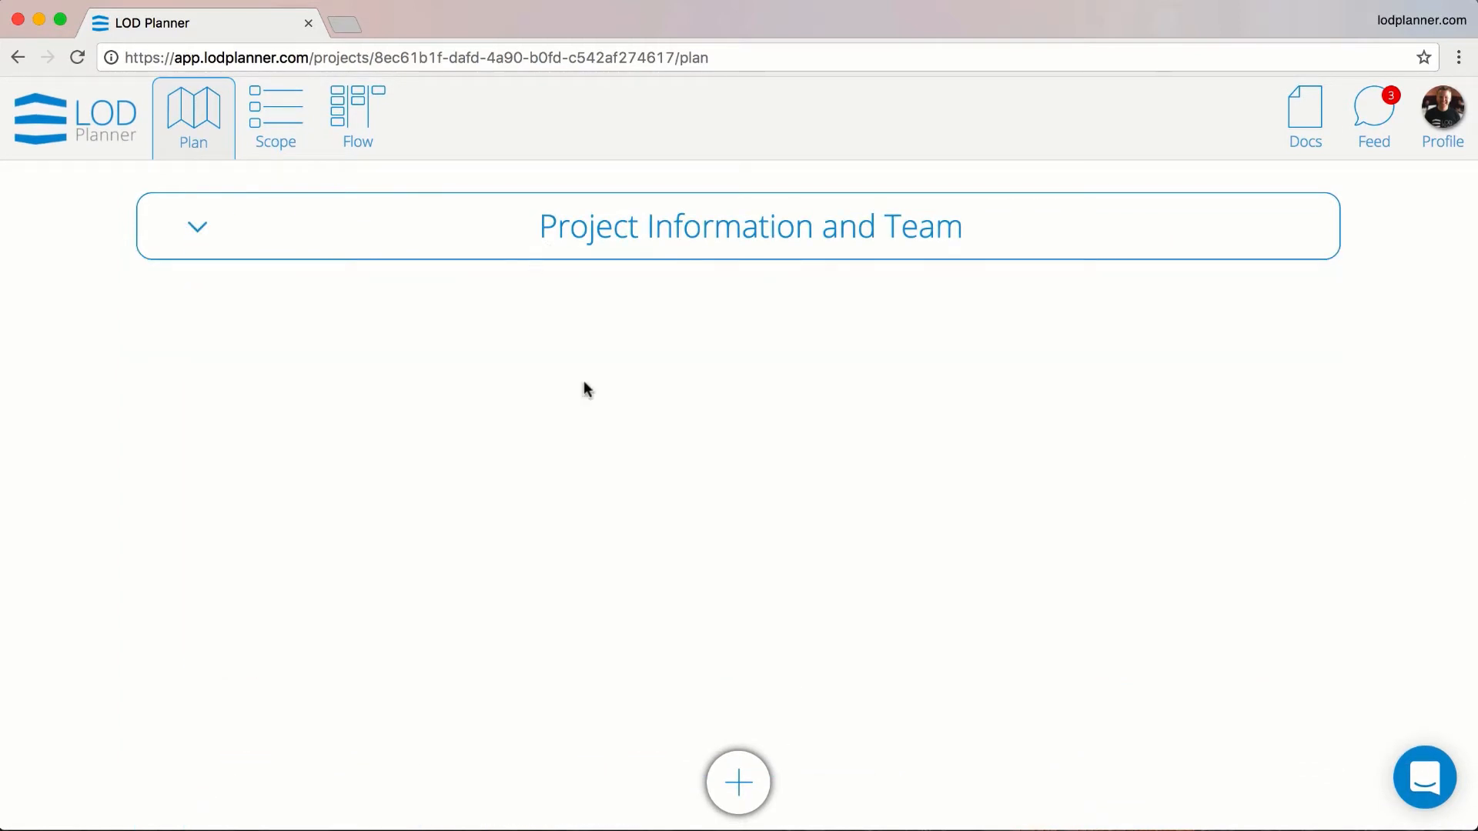
Start adding plan sections, selecting the TDR Head Quarters "Introduction to BIM" video and Penn State's EXECUTIVE SUMMARY by searching "video" and "penn stat"
left_click(738, 785)
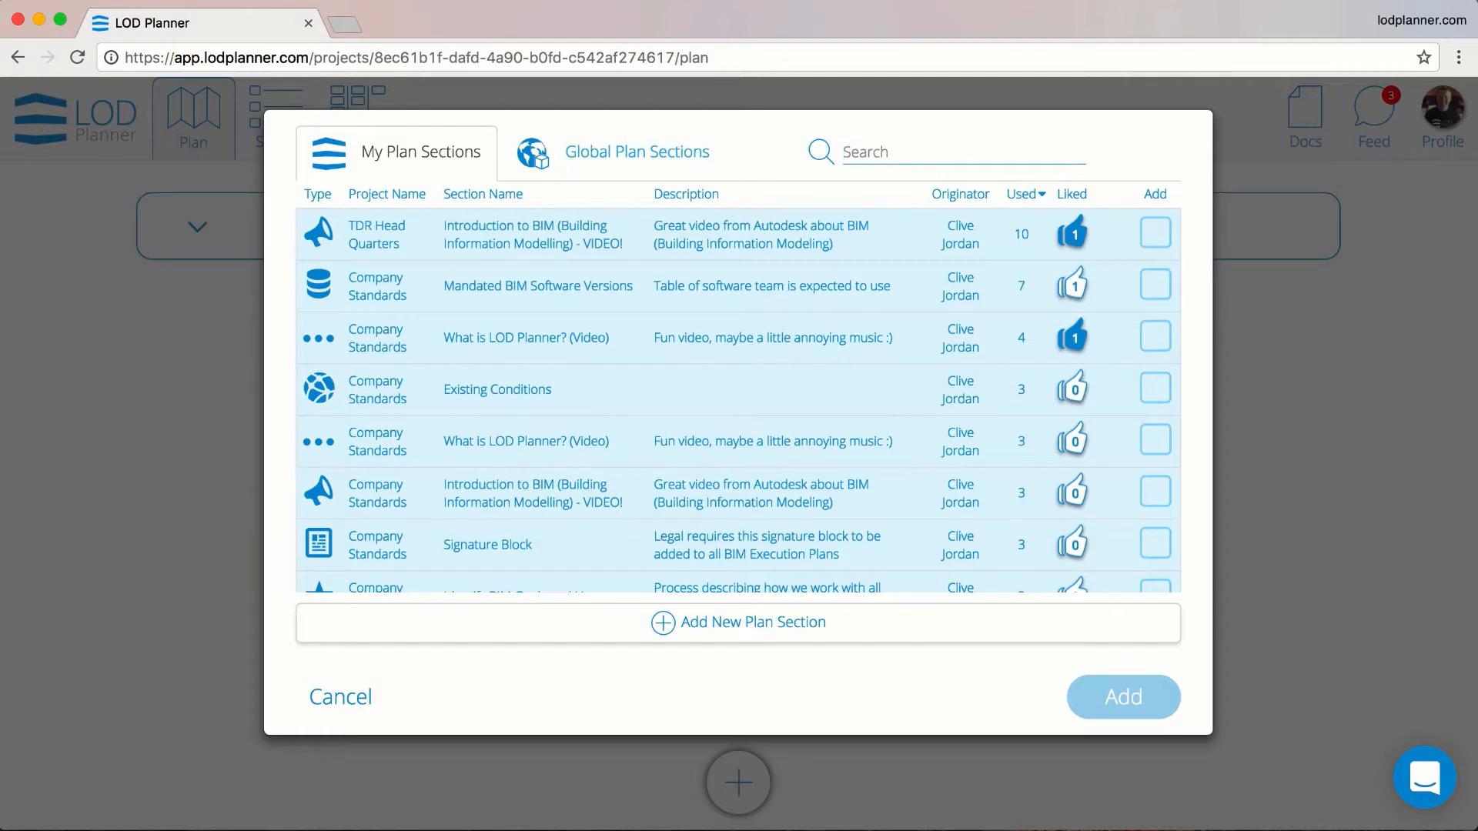
type("video")
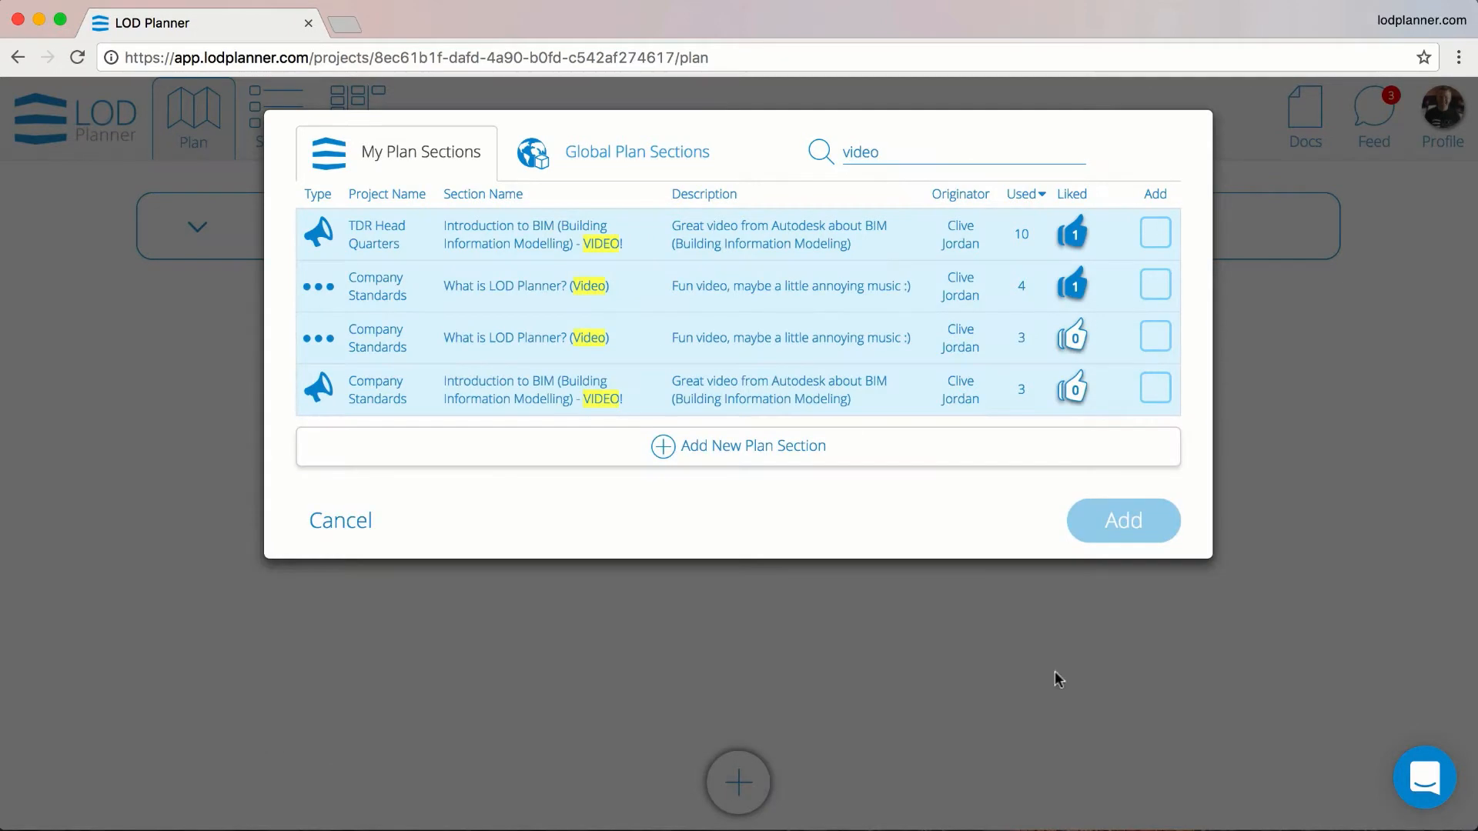
left_click(1156, 234)
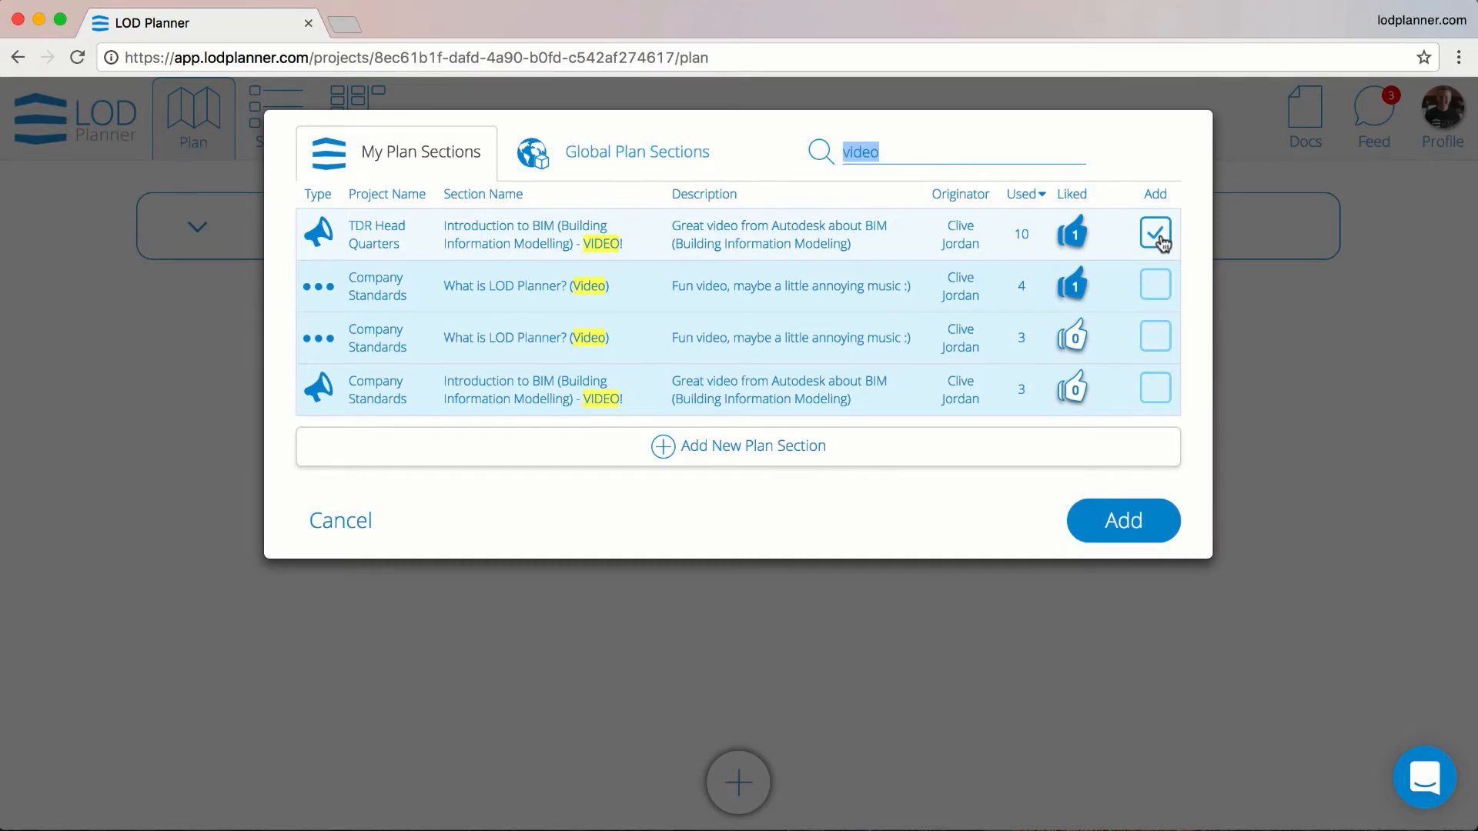
type("penn stat")
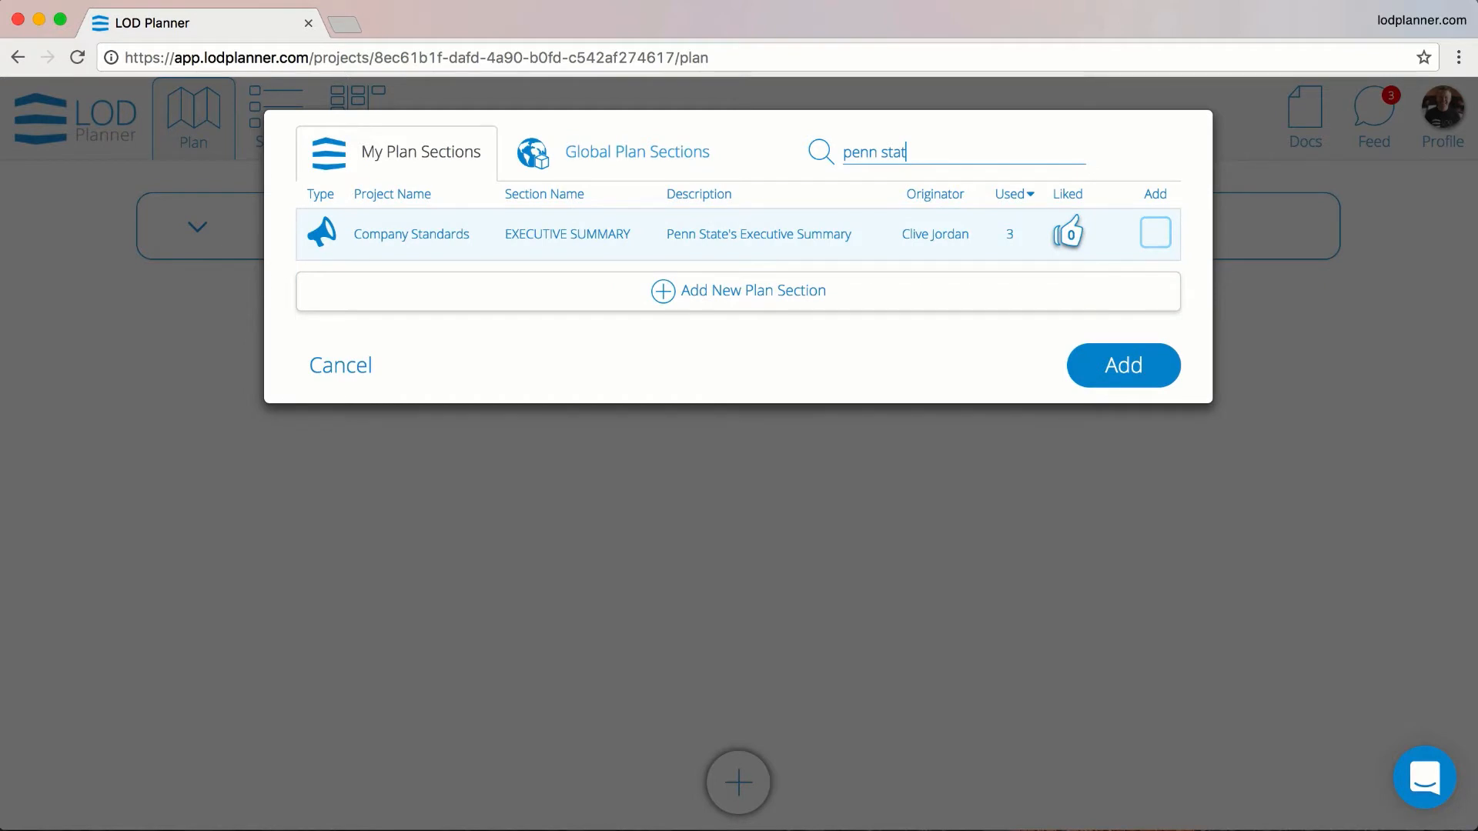
Search for "softwa" and "signature", select Mandated BIM Software Versions and Signature Block, and add all selected sections to the plan
type("o")
type("ftwa")
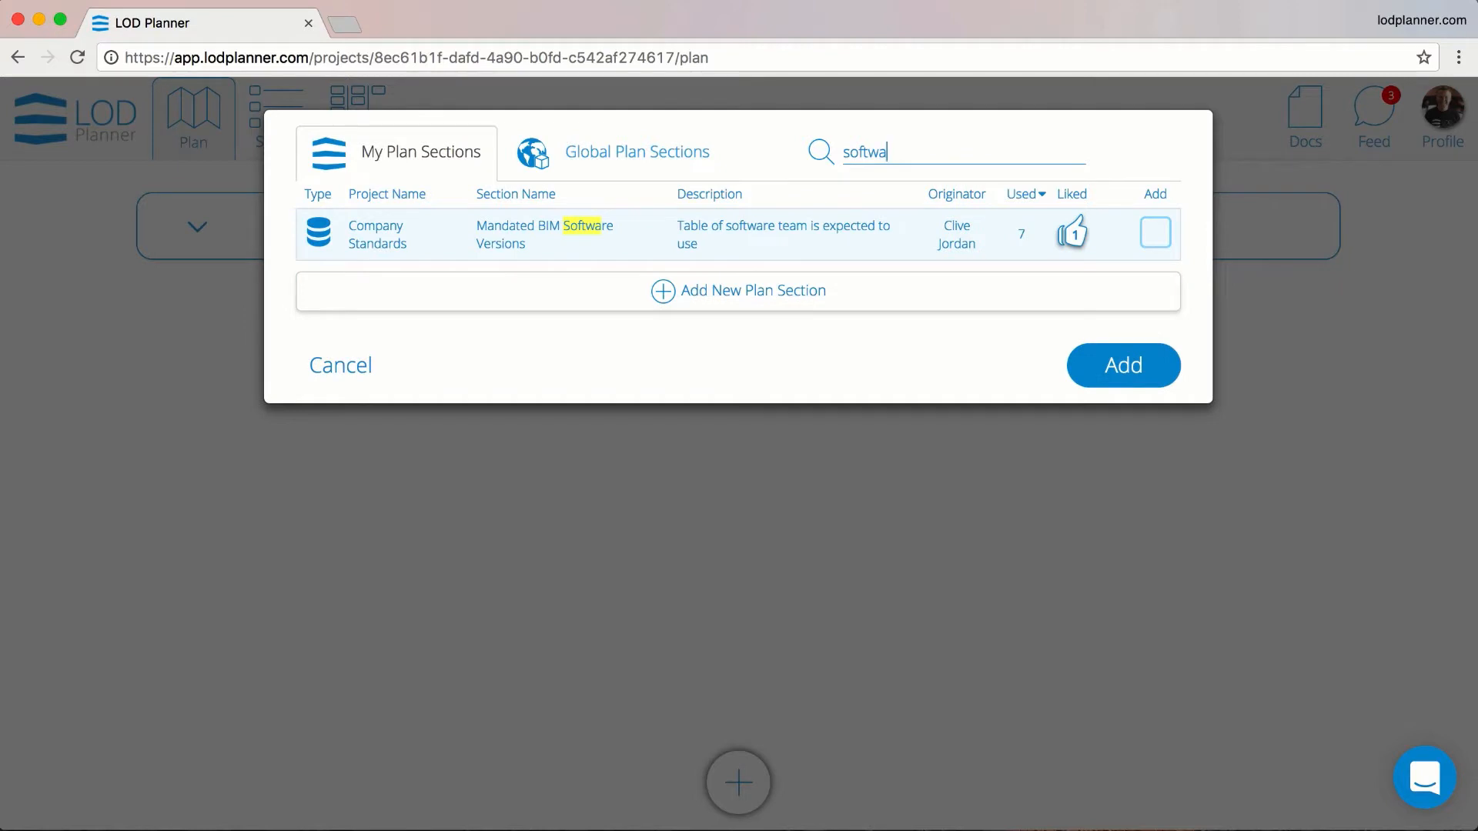
left_click(1168, 233)
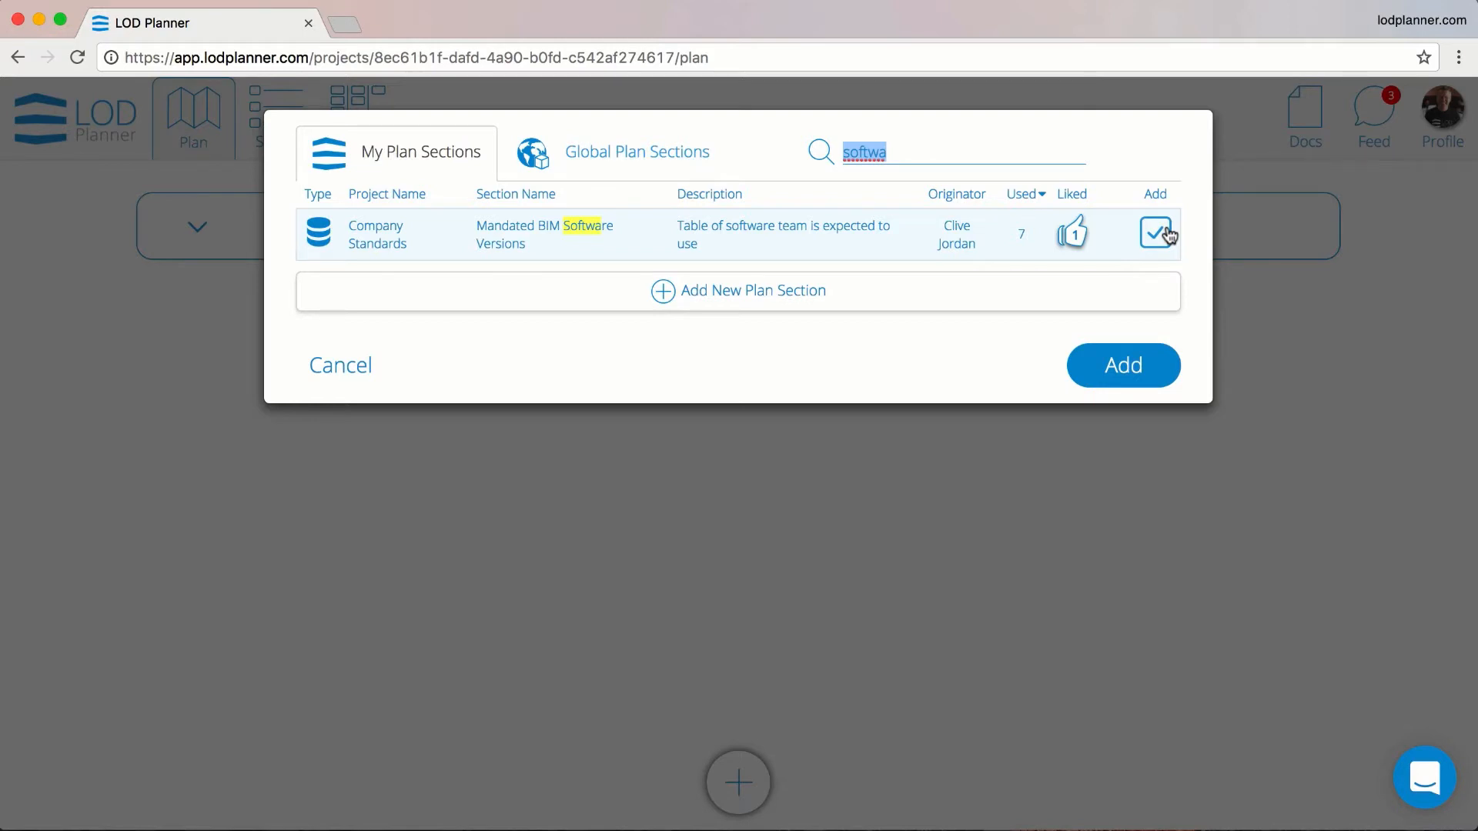
type("signature")
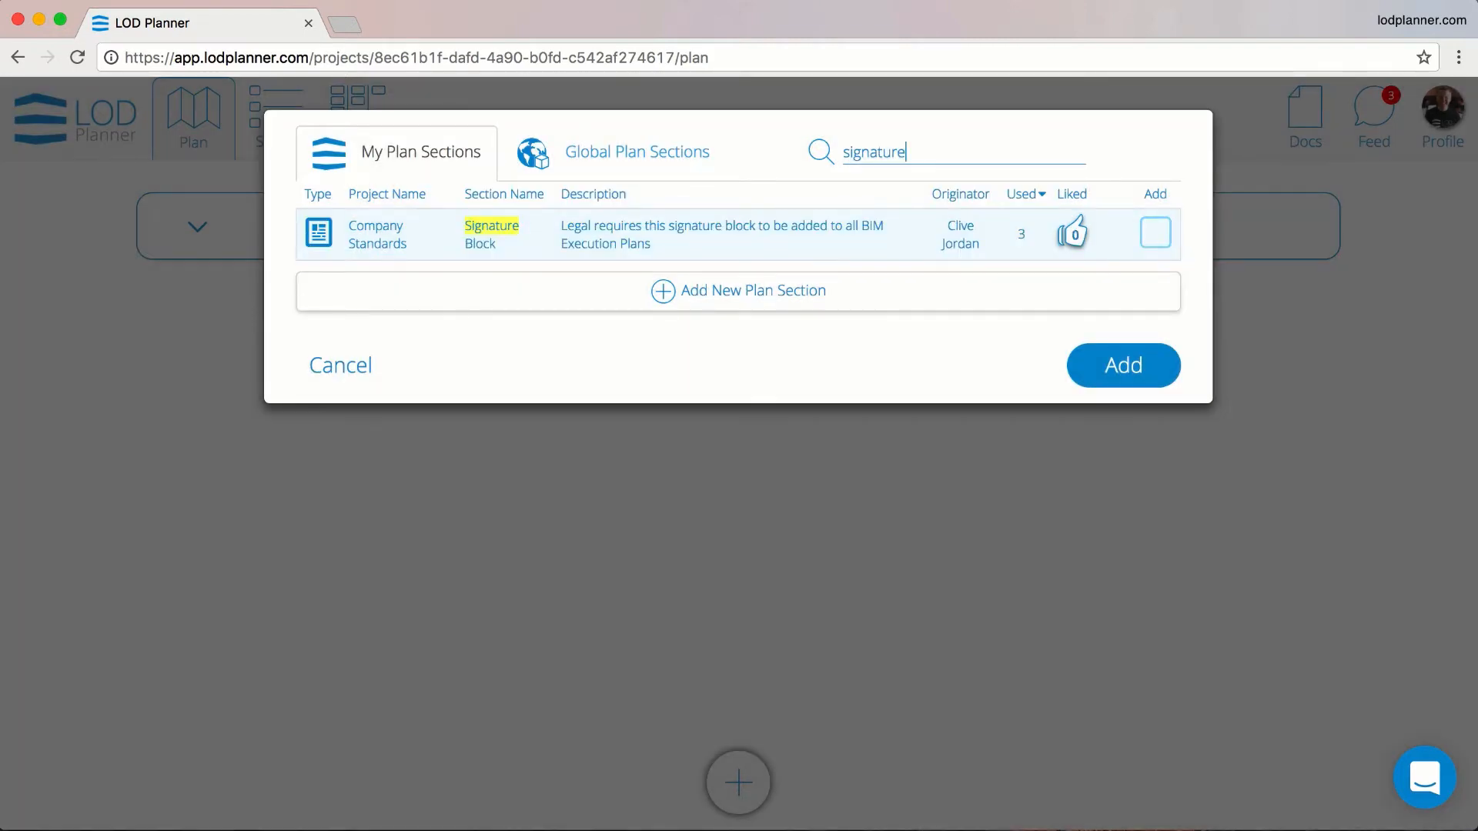
left_click(1167, 237)
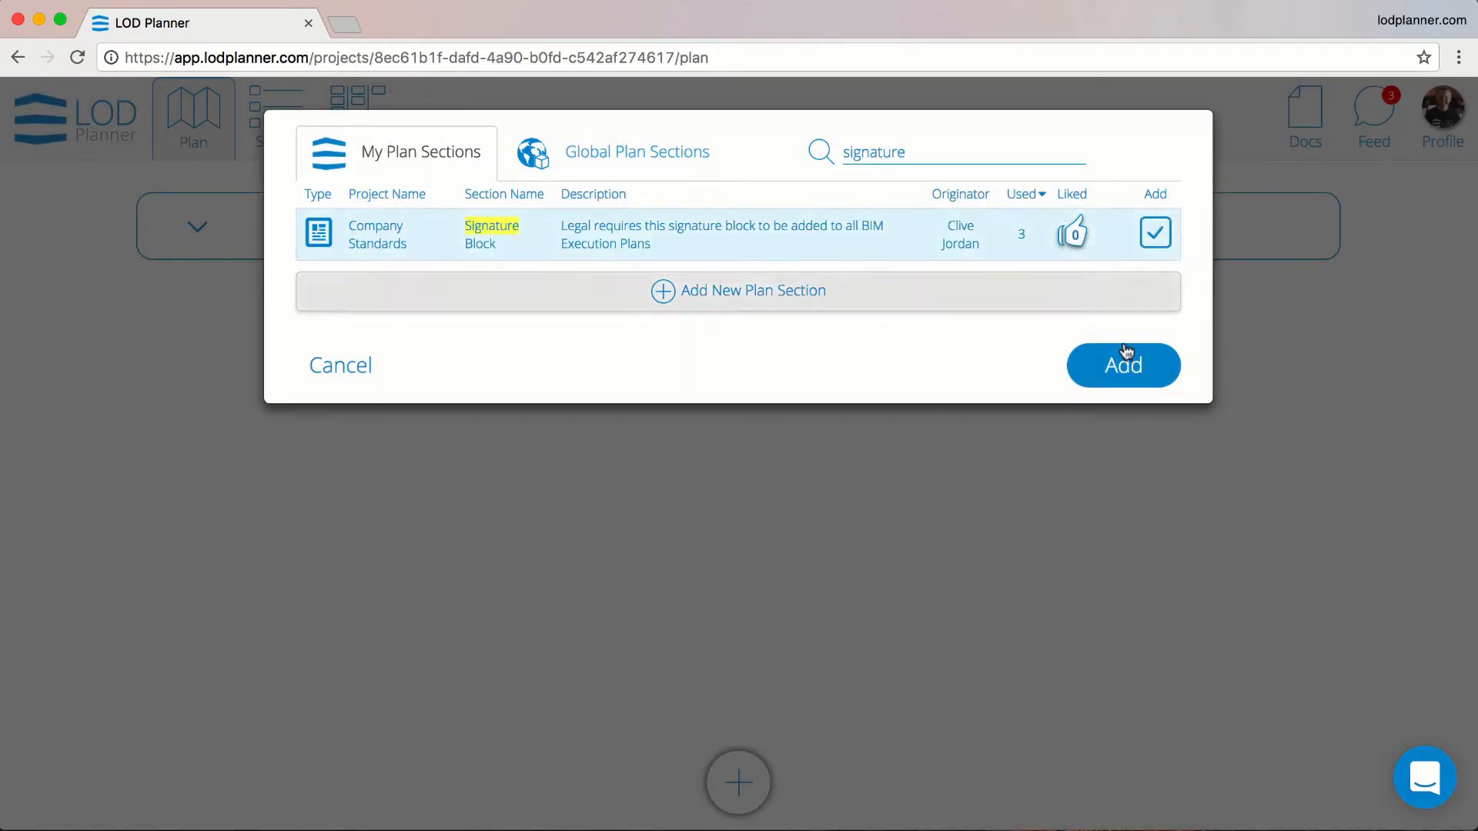
left_click(1123, 362)
Set the Autodesk Revit version to 2018 in the Mandated BIM Software Versions table and save the section
scroll(1224, 383, "down", 5)
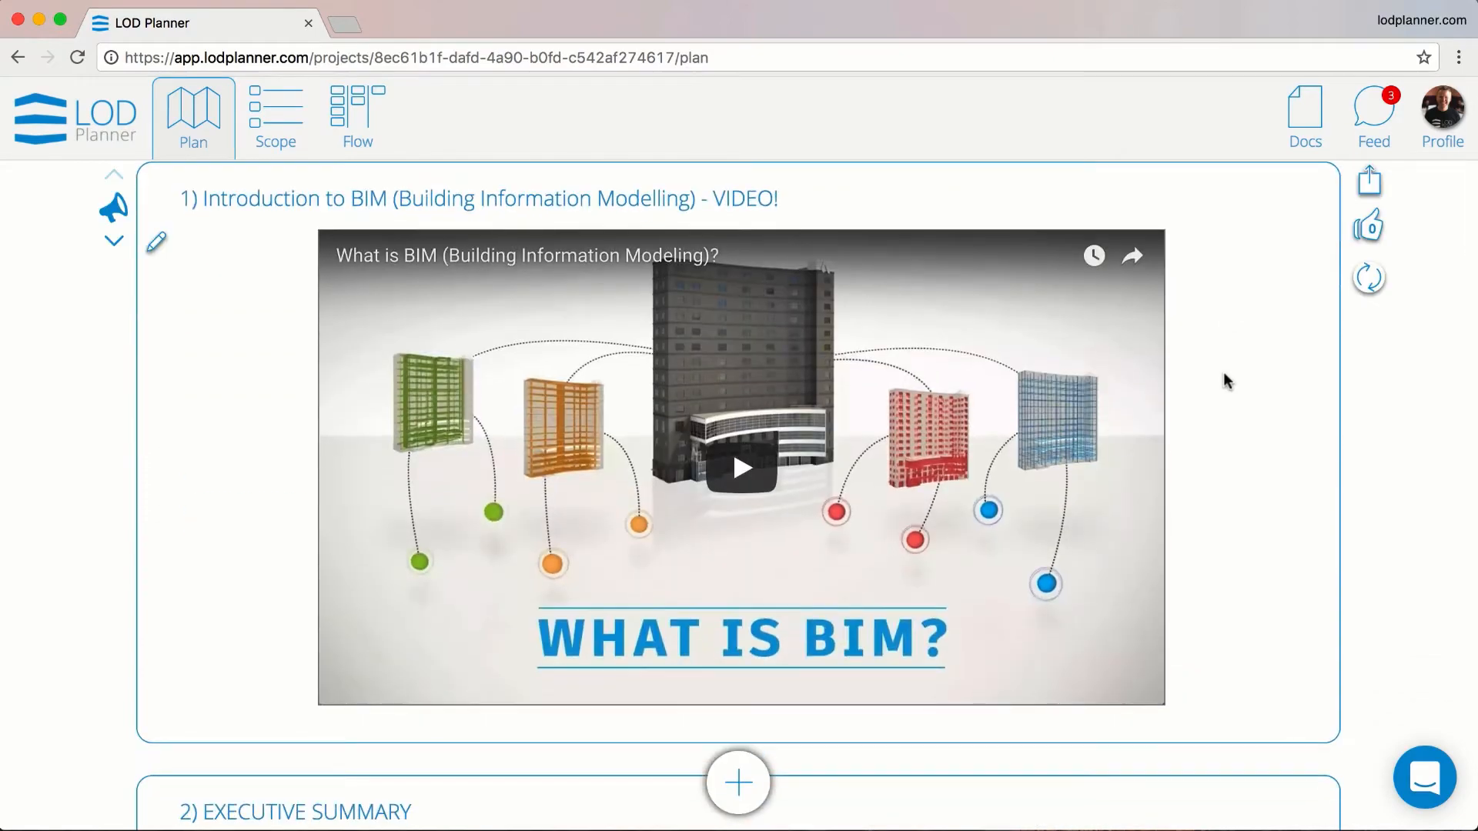
scroll(1223, 381, "down", 15)
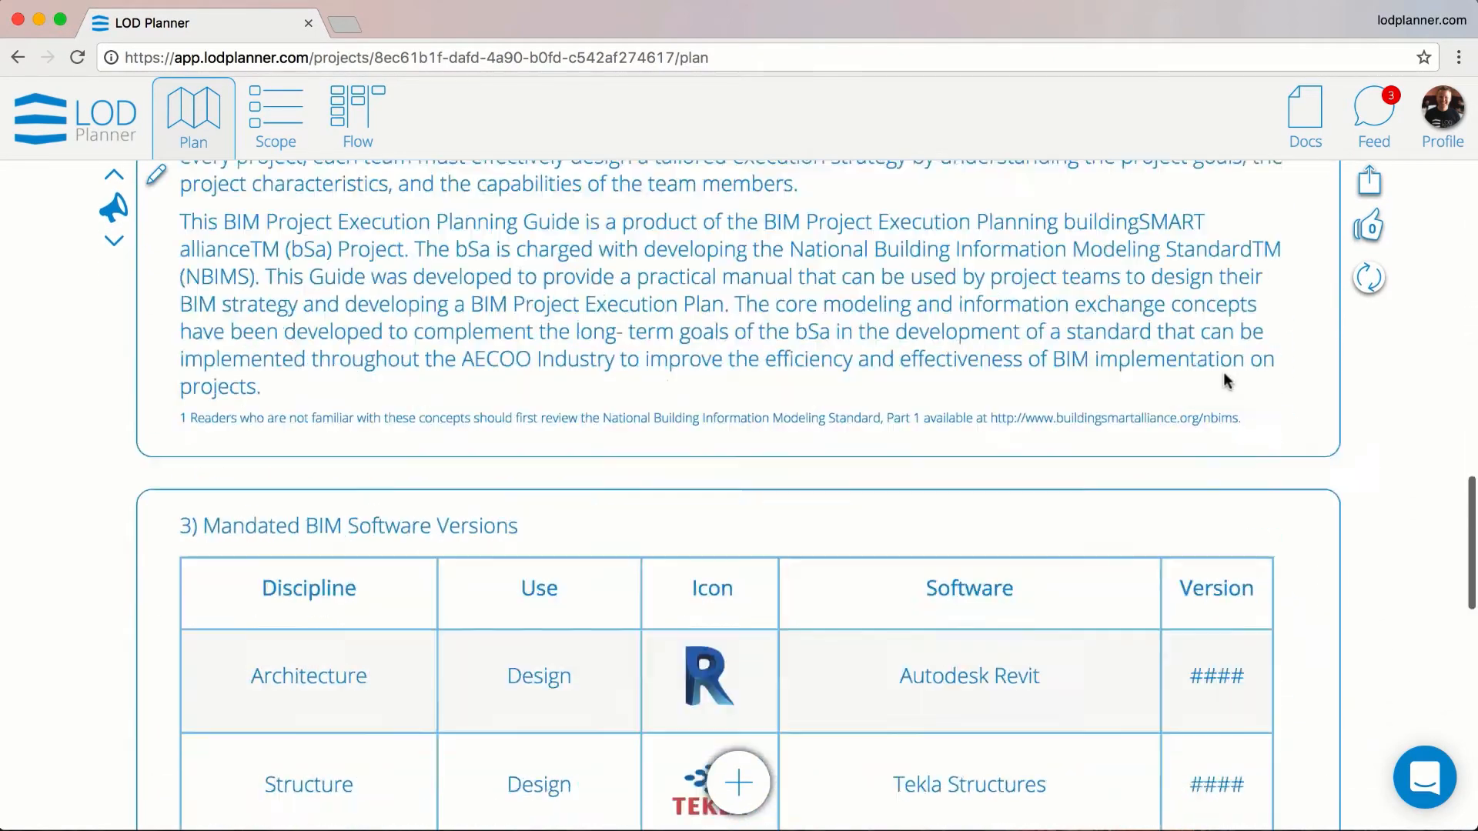
scroll(1222, 372, "down", 15)
scroll(280, 377, "up", 8)
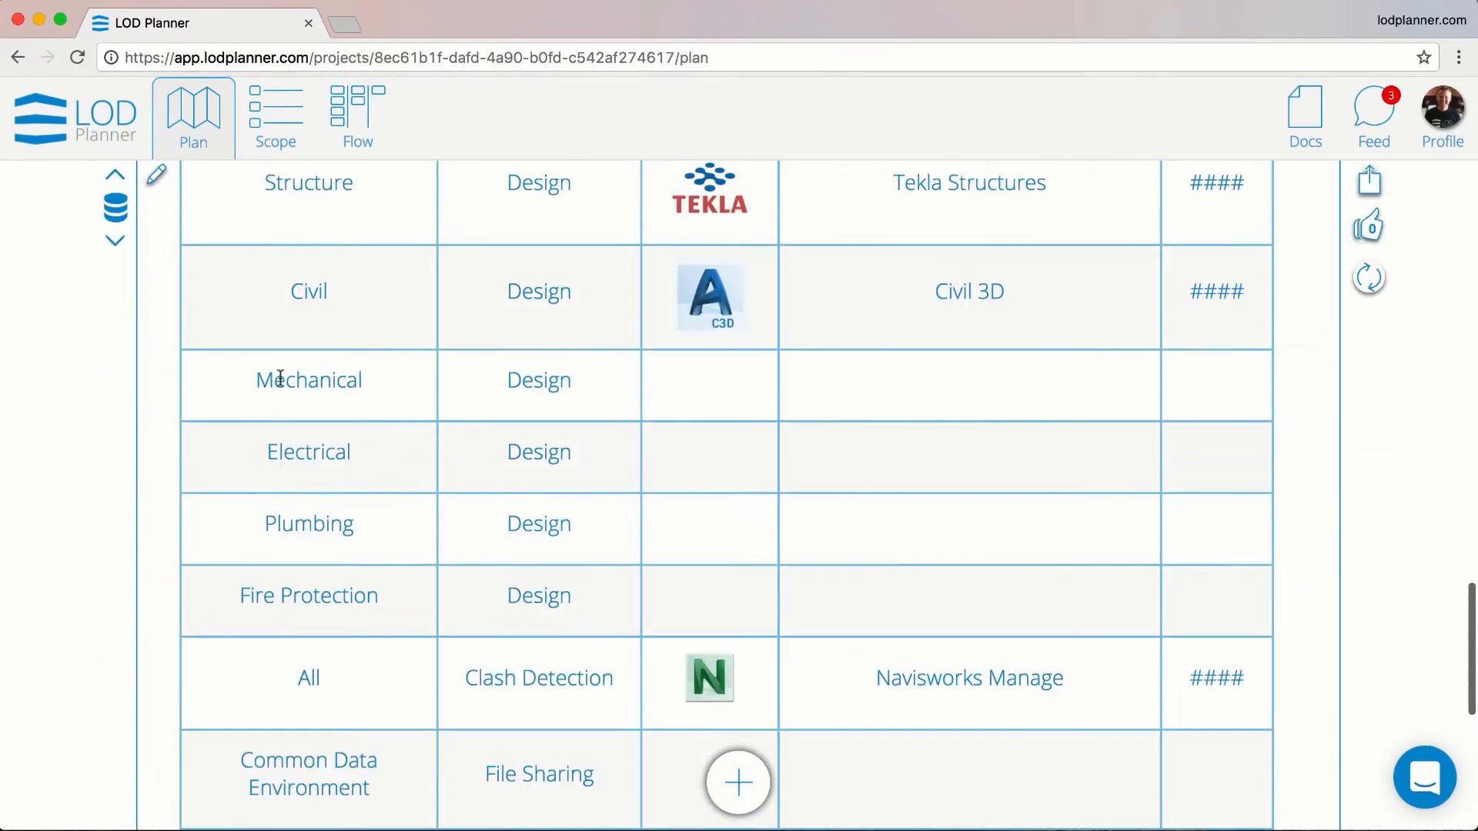
scroll(1208, 372, "up", 3)
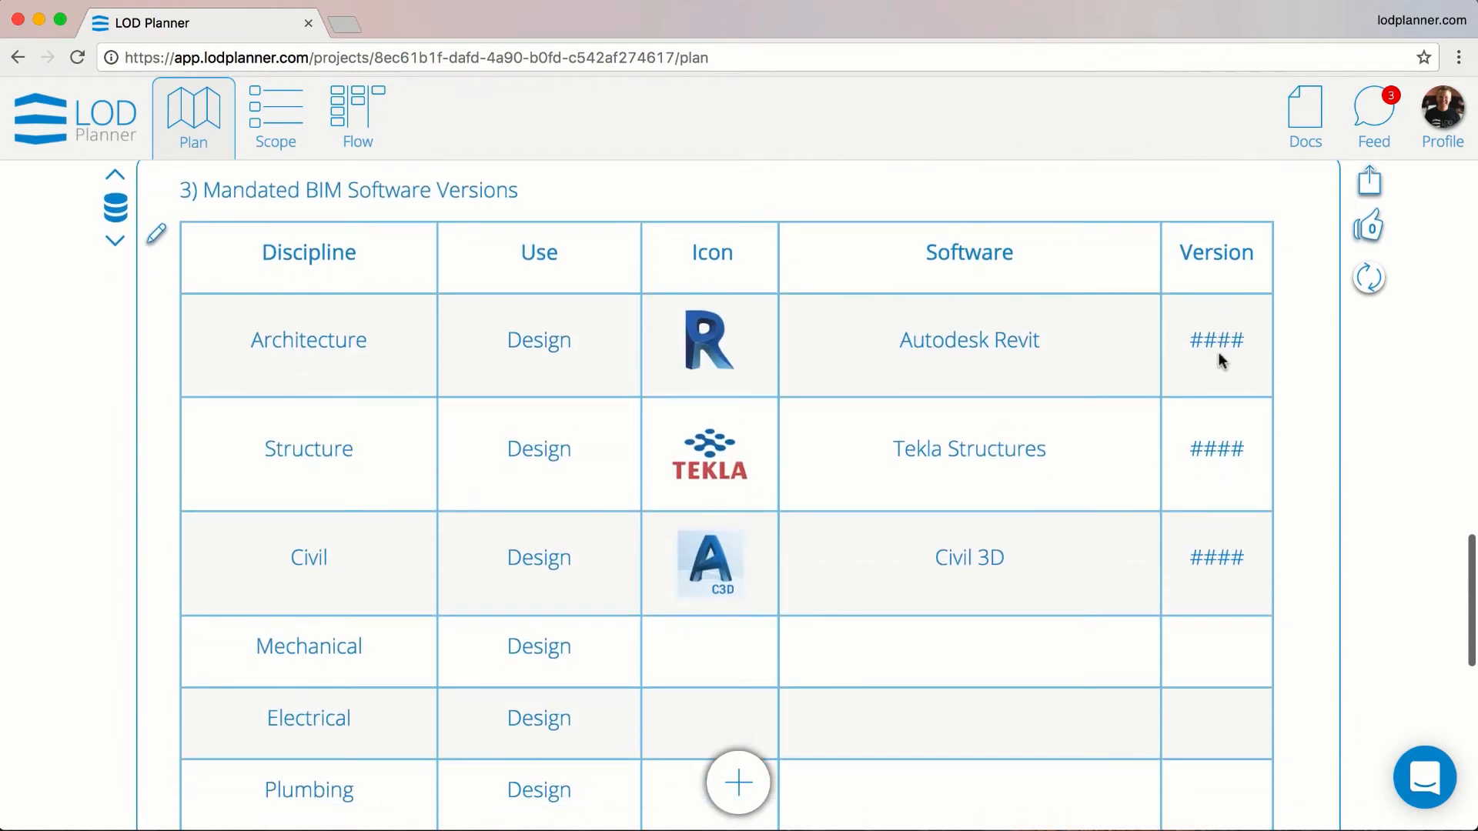
left_click(158, 239)
left_click(1205, 277)
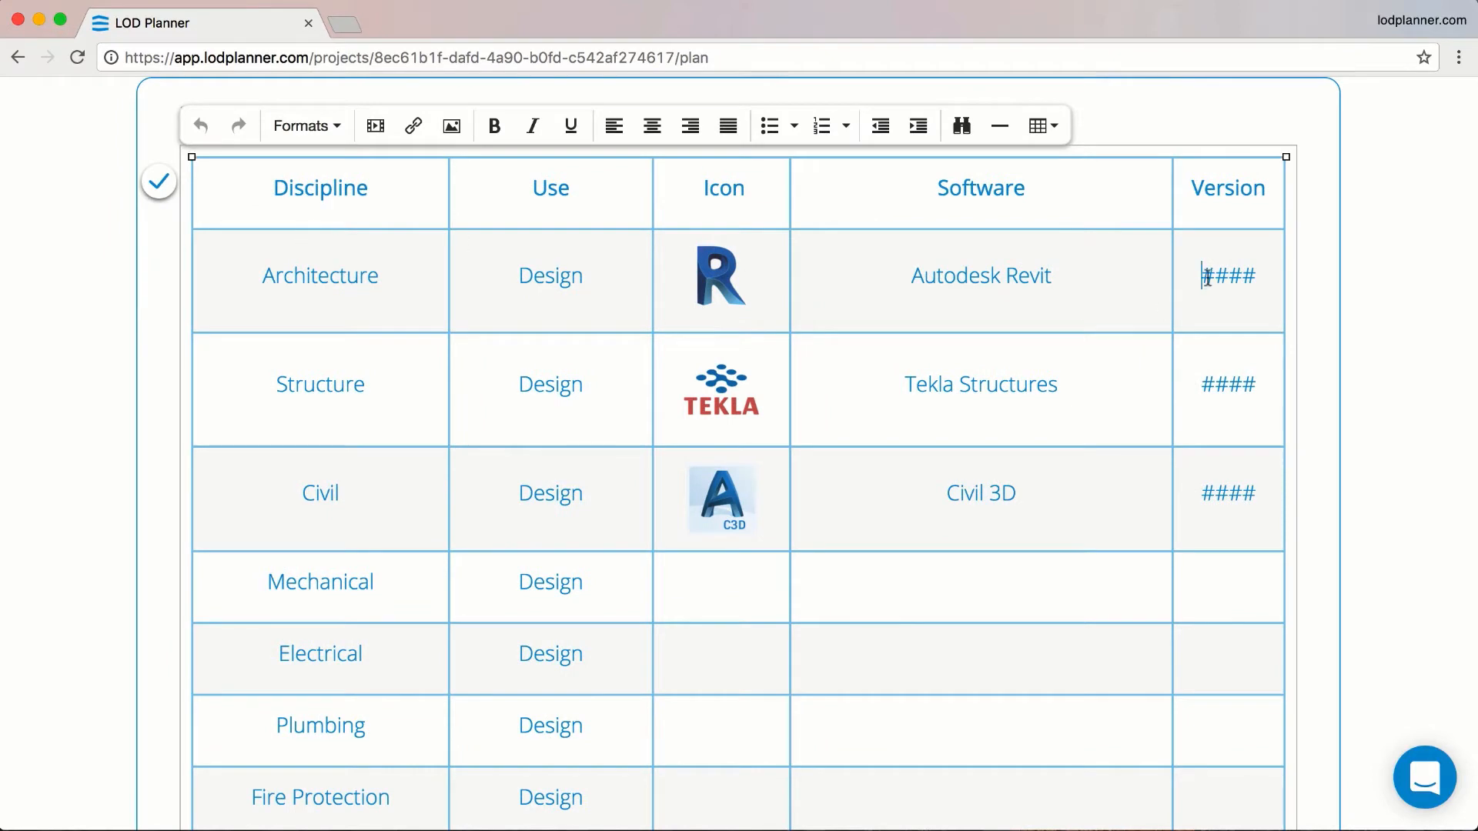
left_click_drag(1207, 277, 1256, 277)
type("2018")
left_click(158, 182)
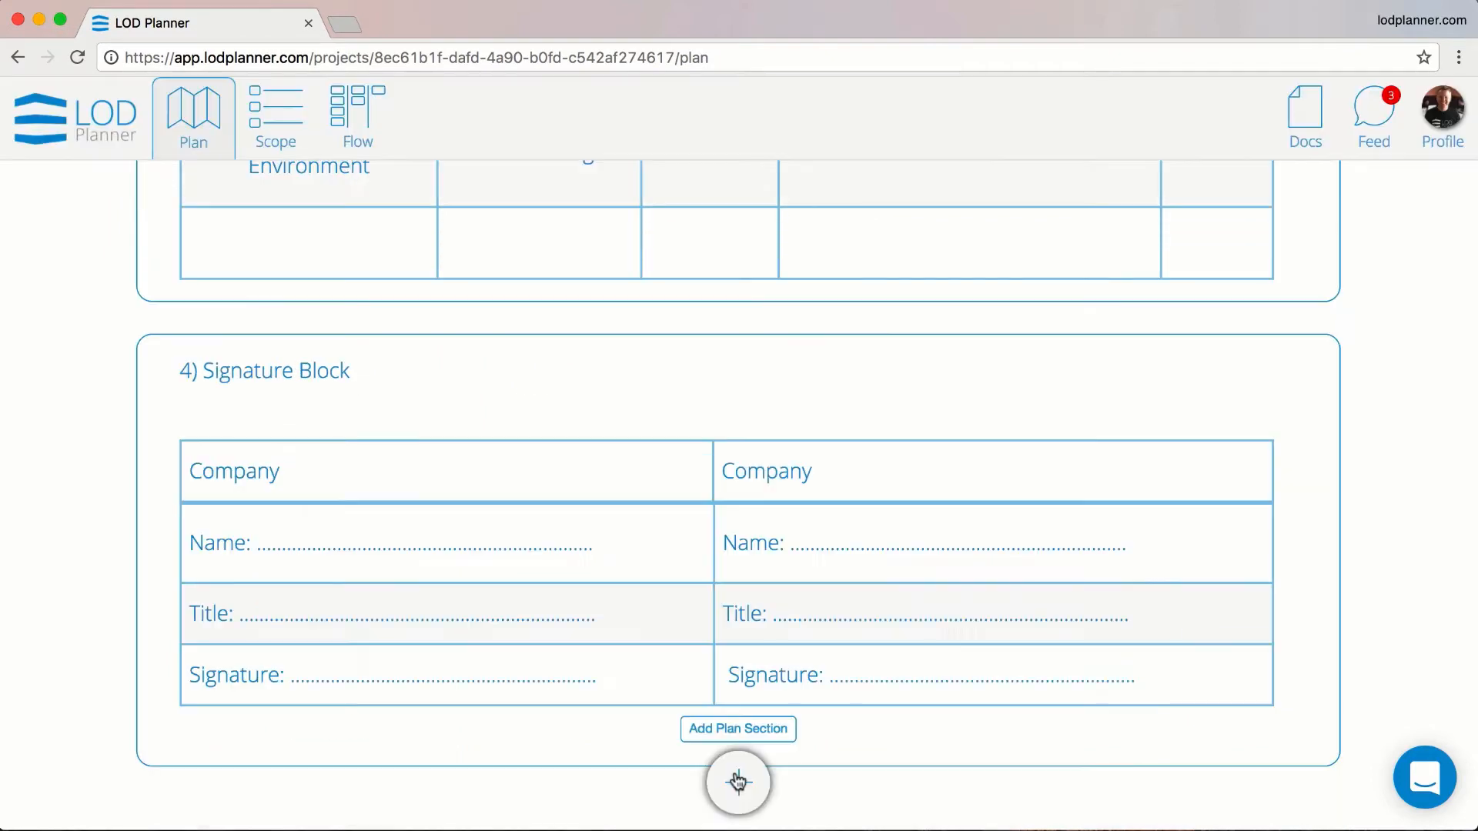
Add a new plan section after the Signature Block and write the heading "Coordination process:" in it
left_click(739, 782)
left_click(312, 128)
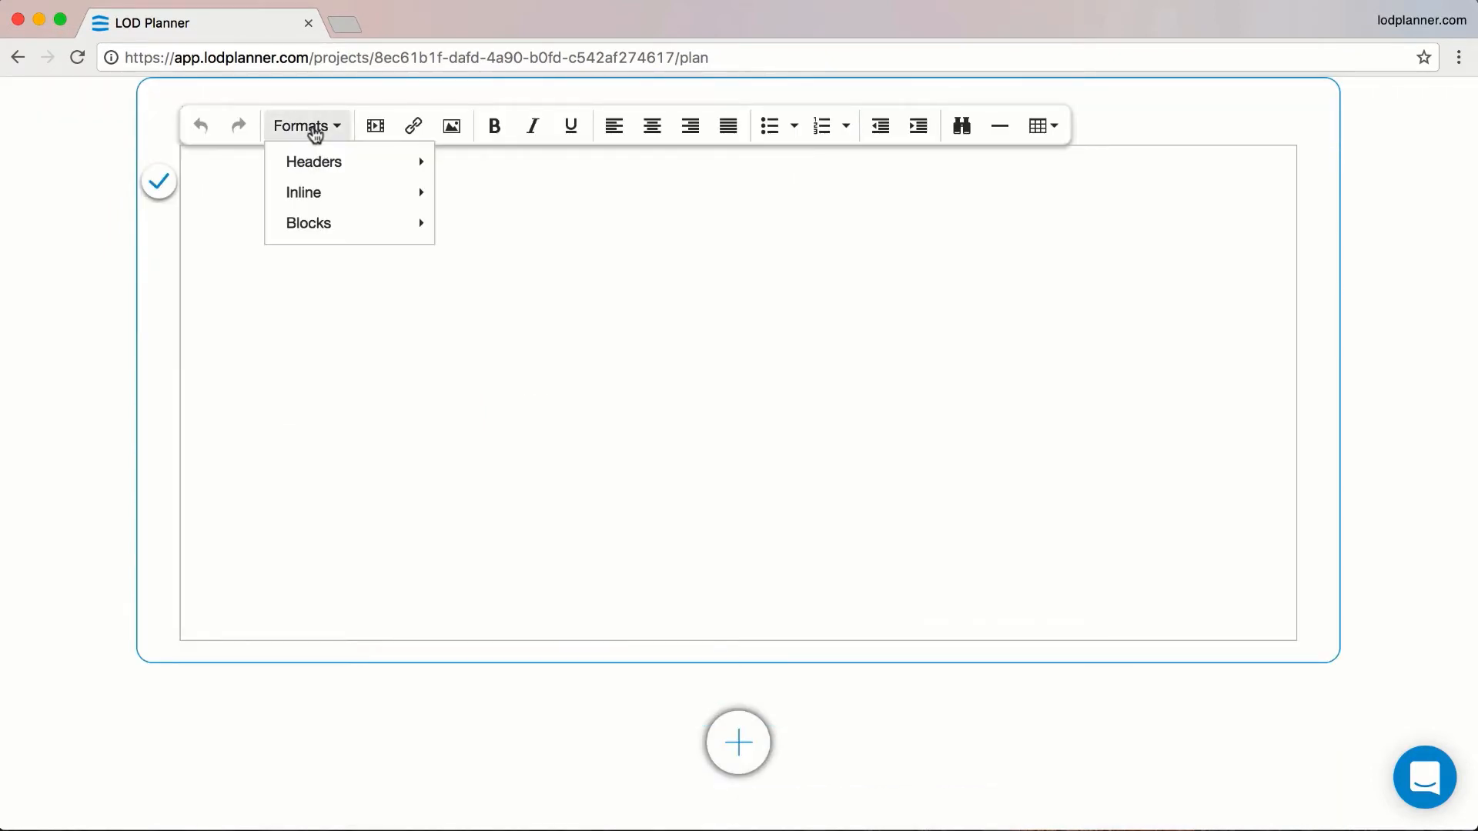
mouse_move(408, 165)
left_click(495, 292)
type("Coordinatio")
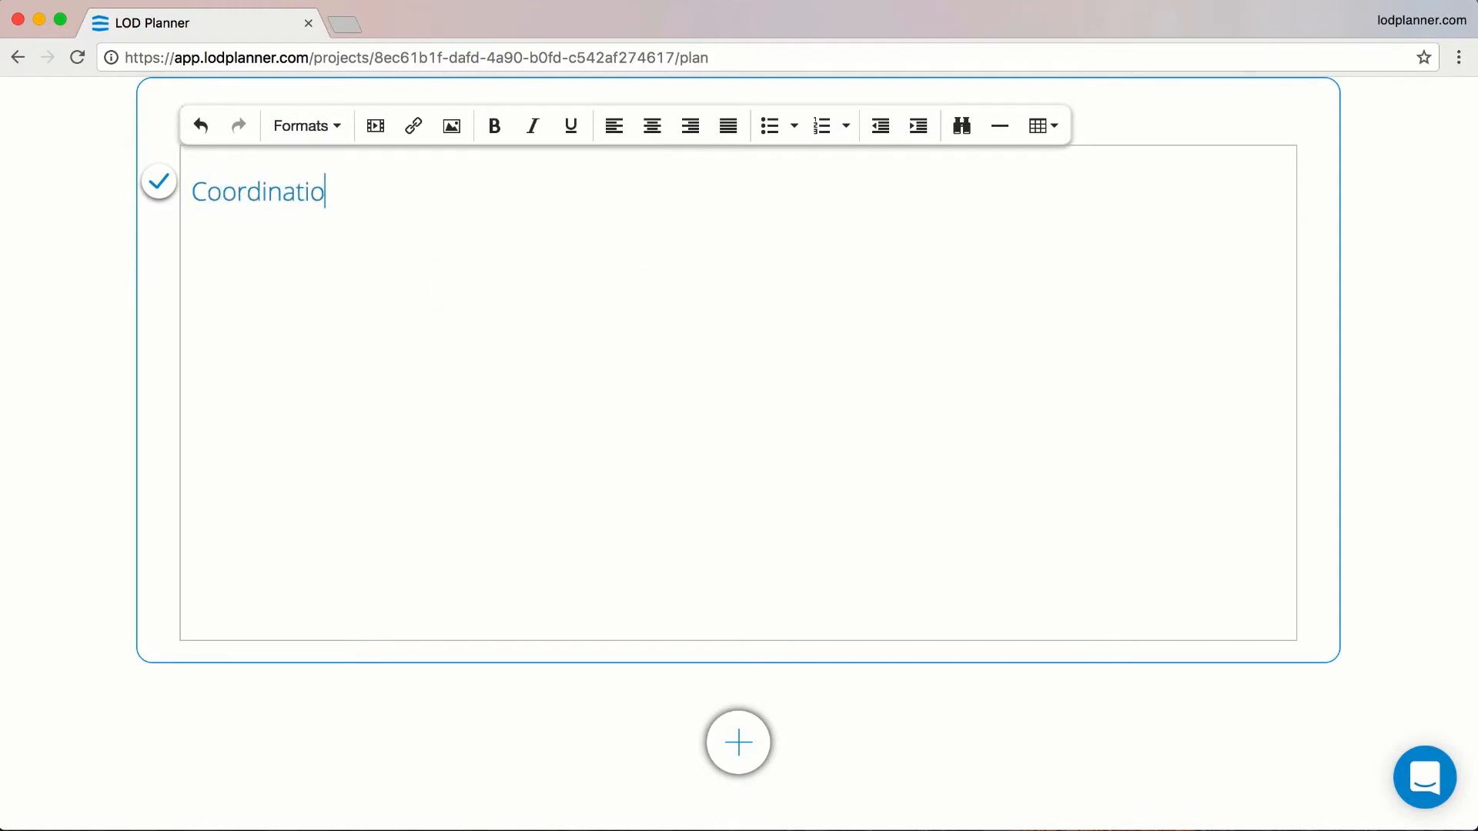
type("n process:")
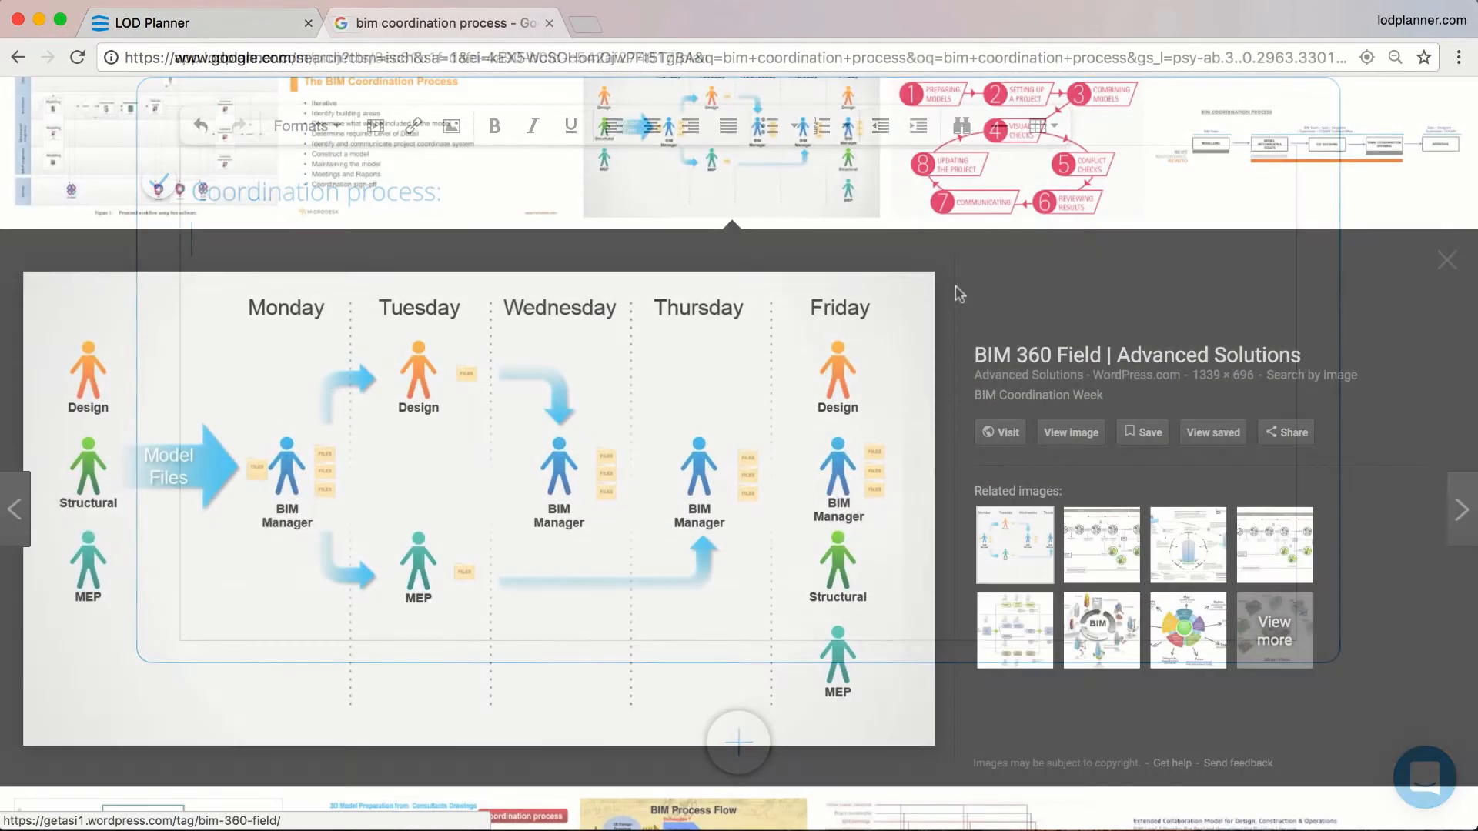
Copy the address of the BIM Coordination Week image from the Google results and insert that image below the heading
right_click(841, 350)
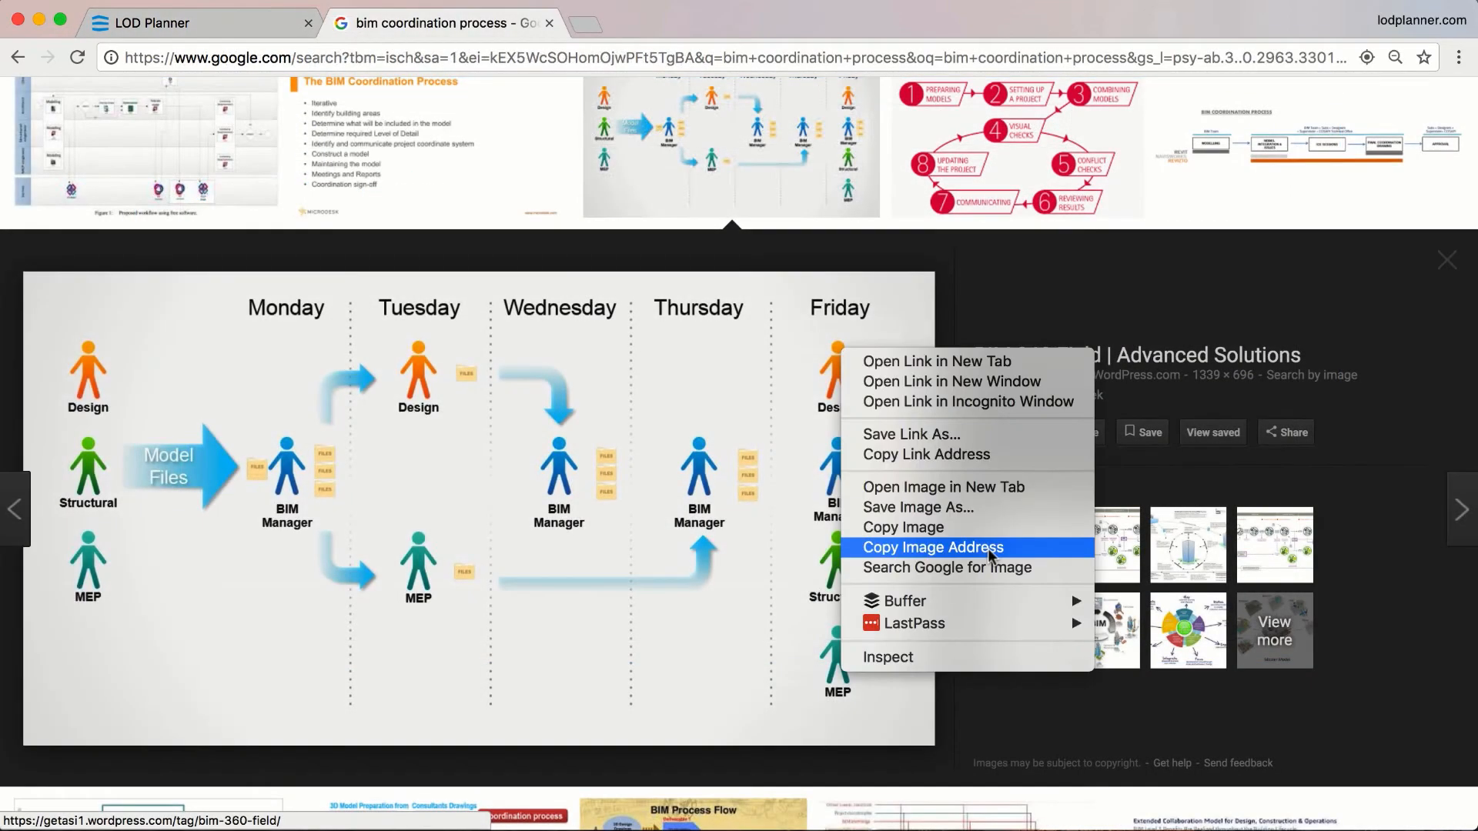
left_click(991, 548)
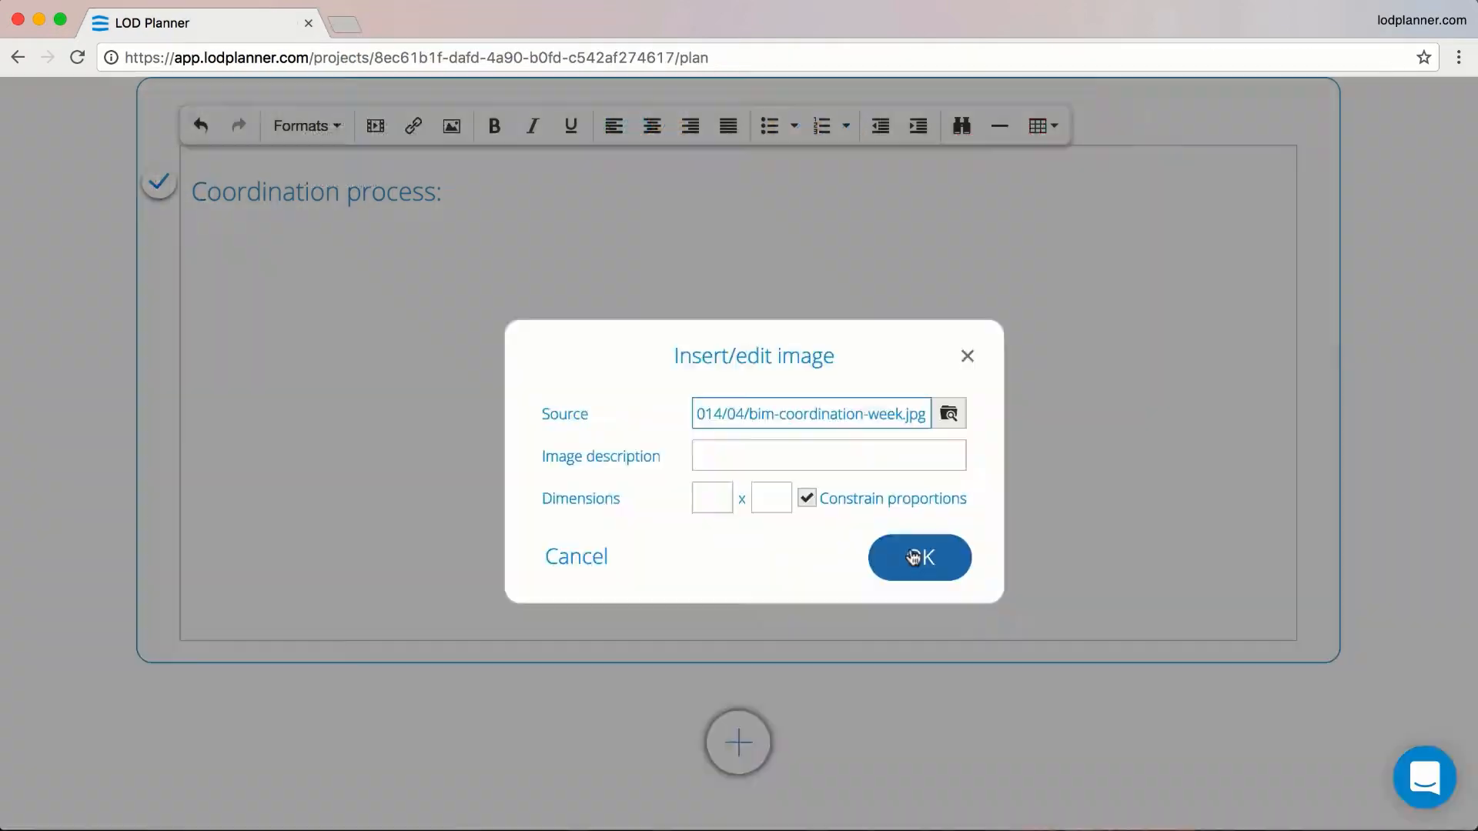
left_click(921, 555)
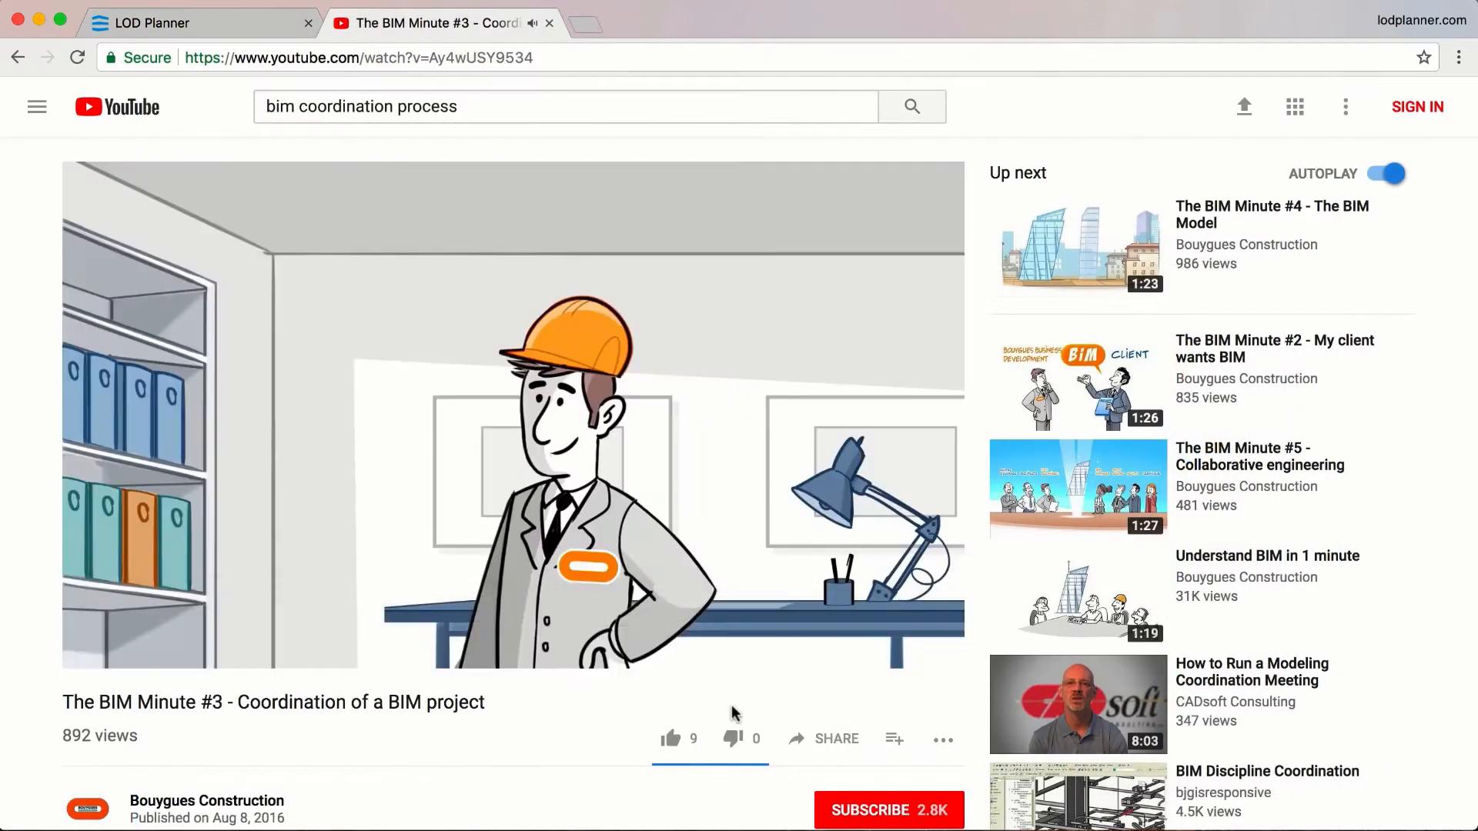
Embed the YouTube video "The BIM Minute #3 - Coordination of a BIM project" below the image, then share the section
left_click(821, 739)
left_click(1217, 693)
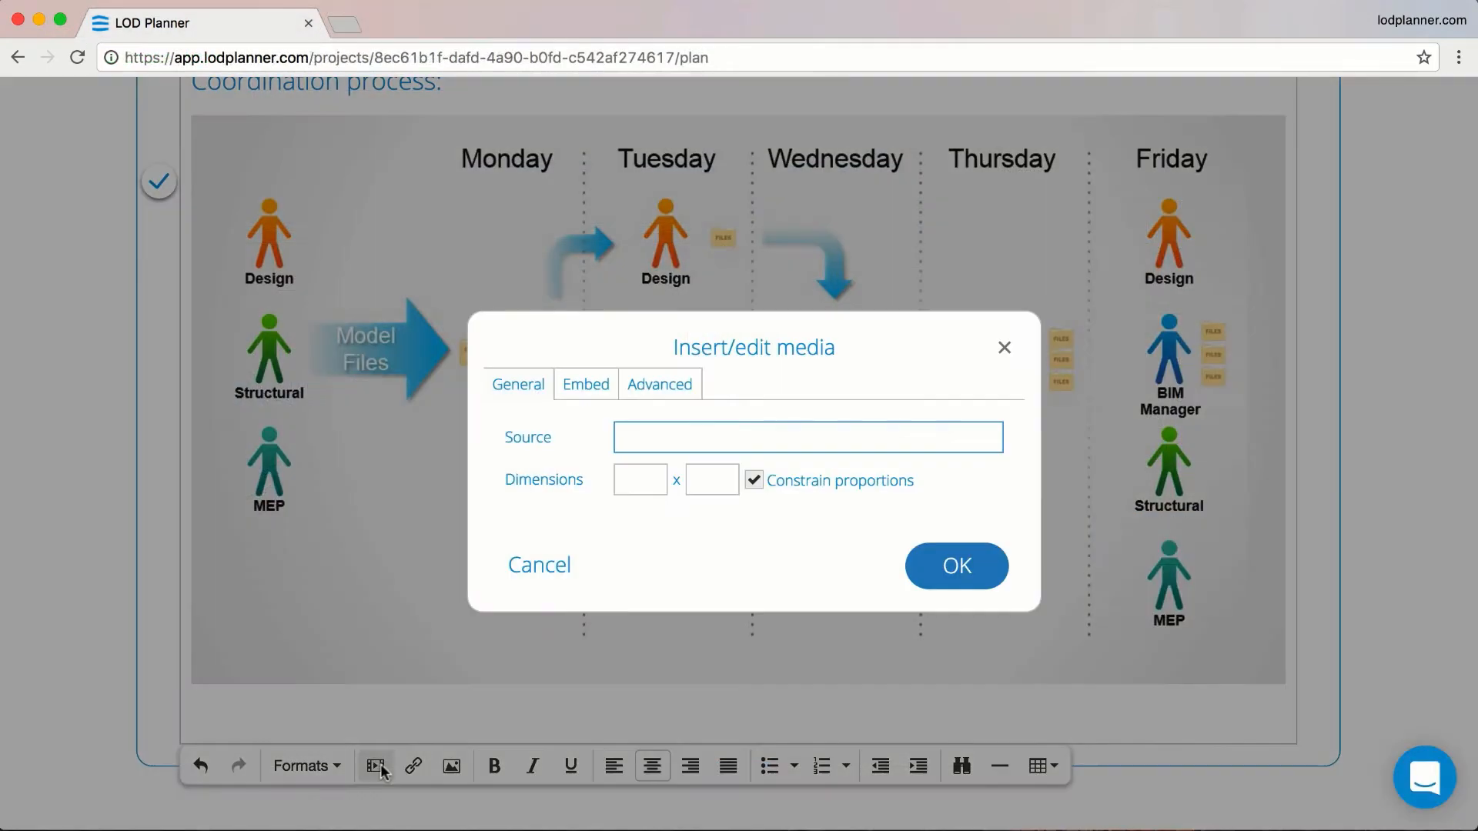
key("super+v")
left_click(957, 568)
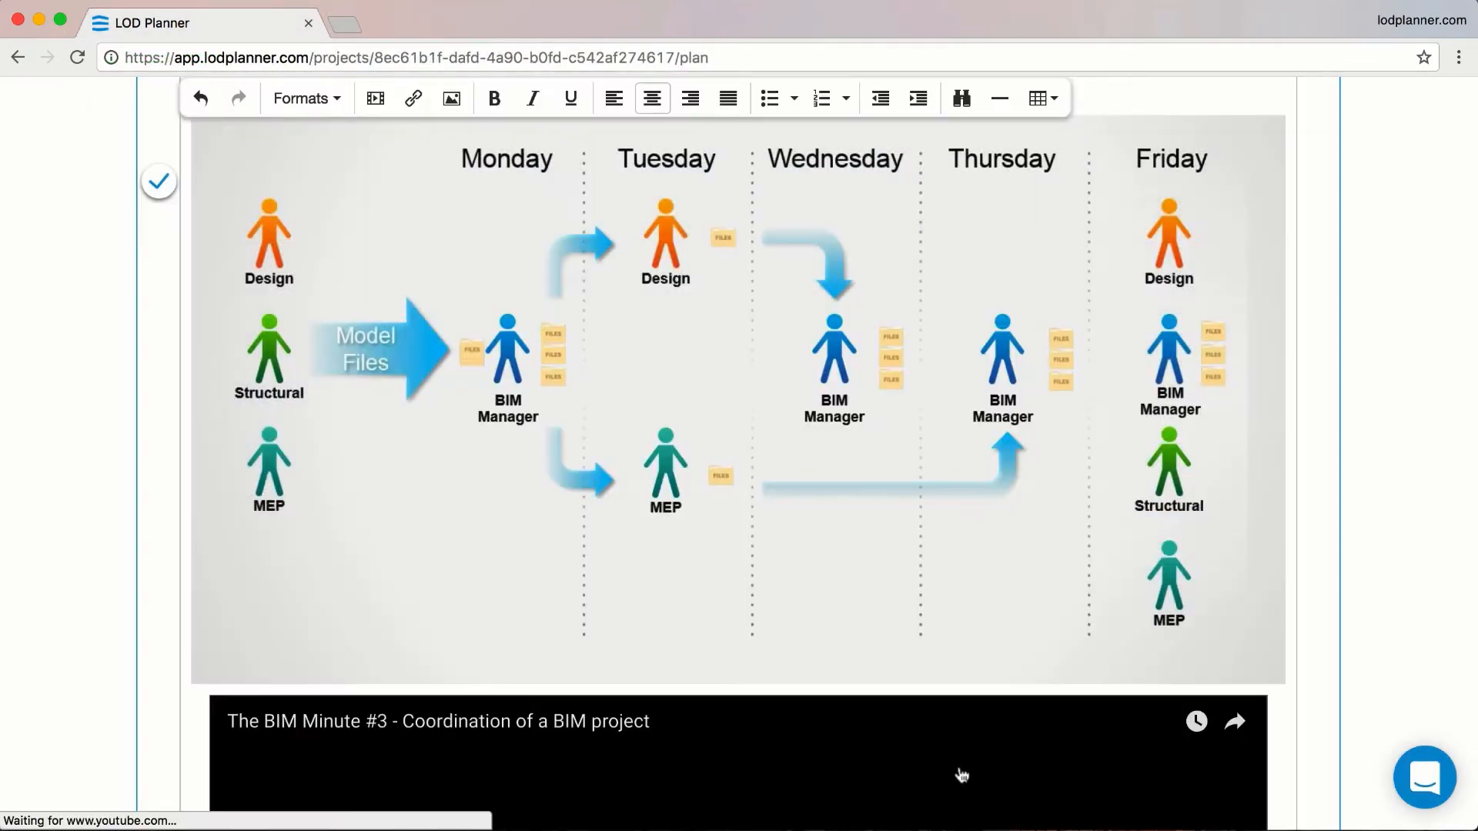
scroll(958, 774, "down", 6)
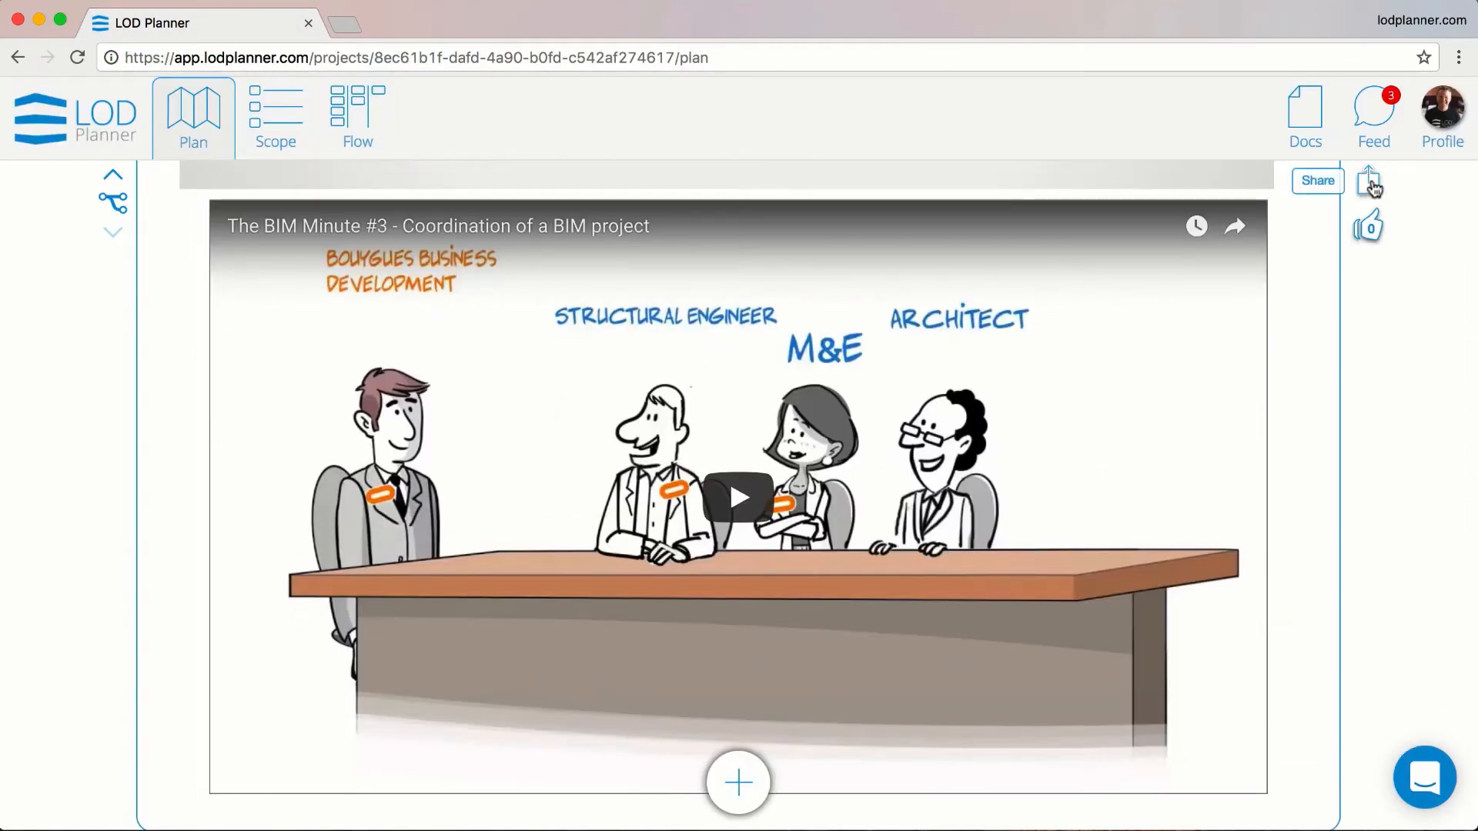
left_click(1370, 184)
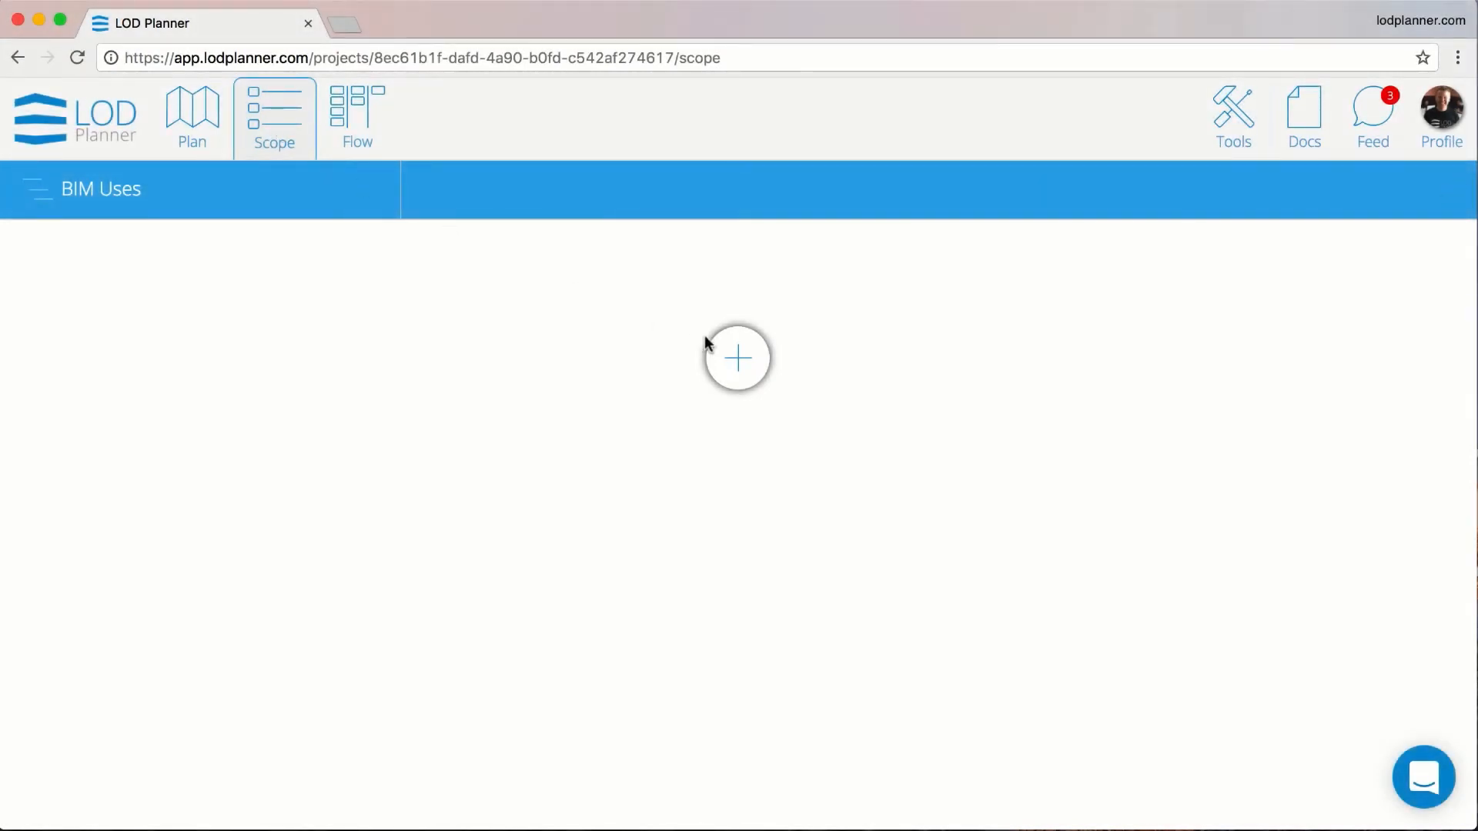
Start adding BIM uses, selecting Client Animation and Foundations Coordination by searching "render" and "coordination"
left_click(739, 355)
type("rende")
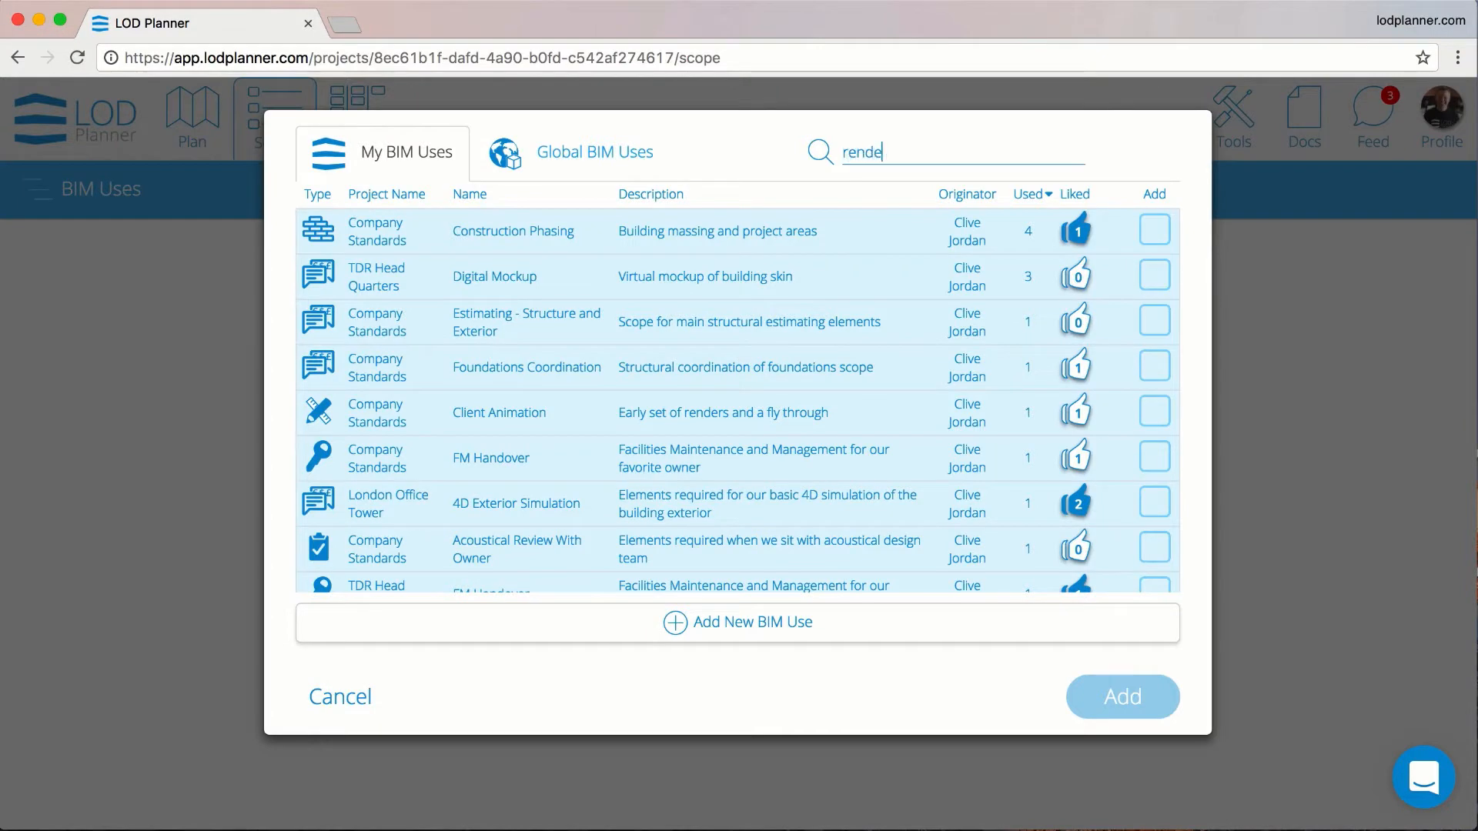
type("r")
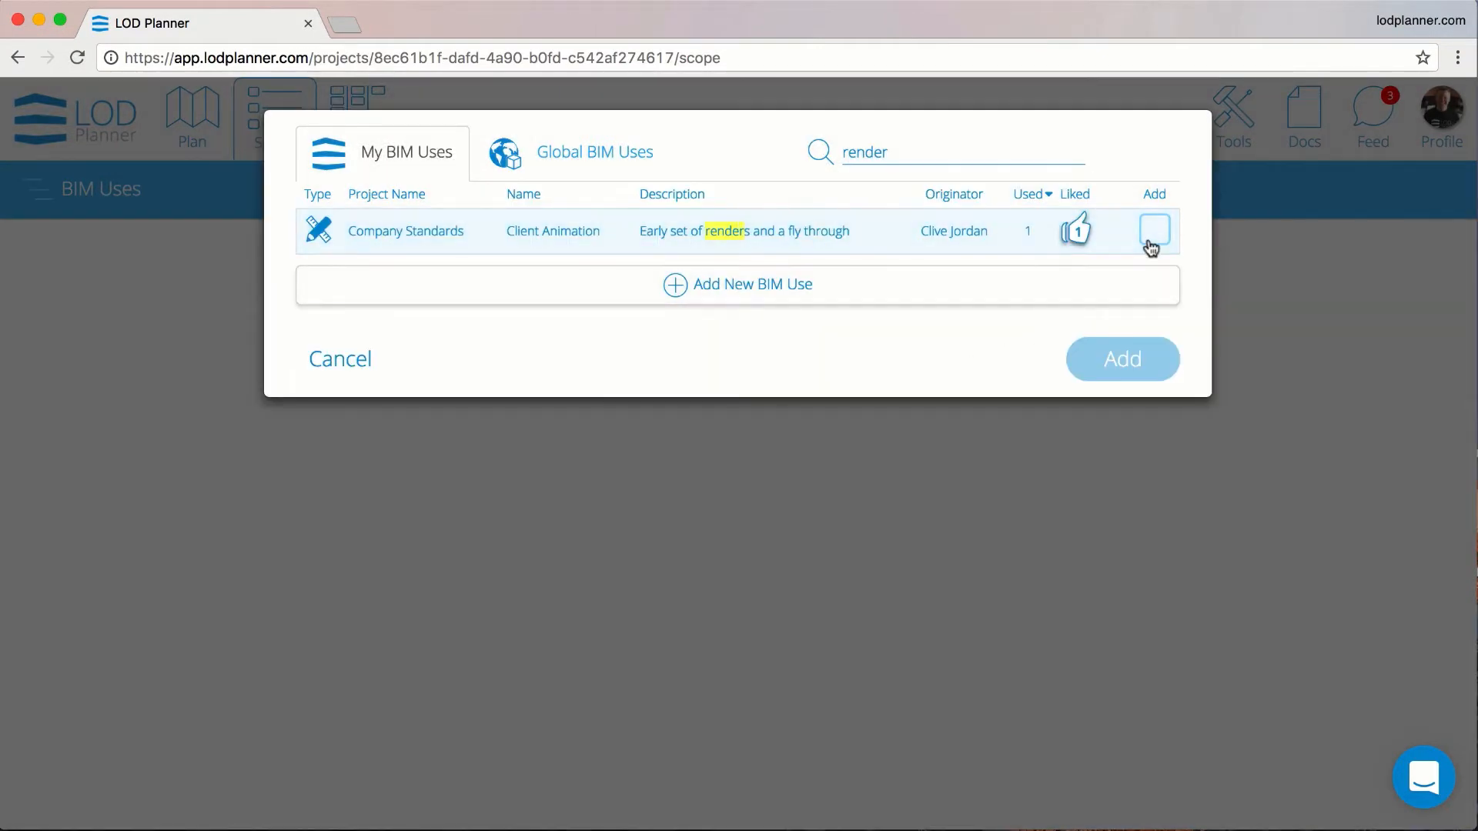
left_click(1153, 231)
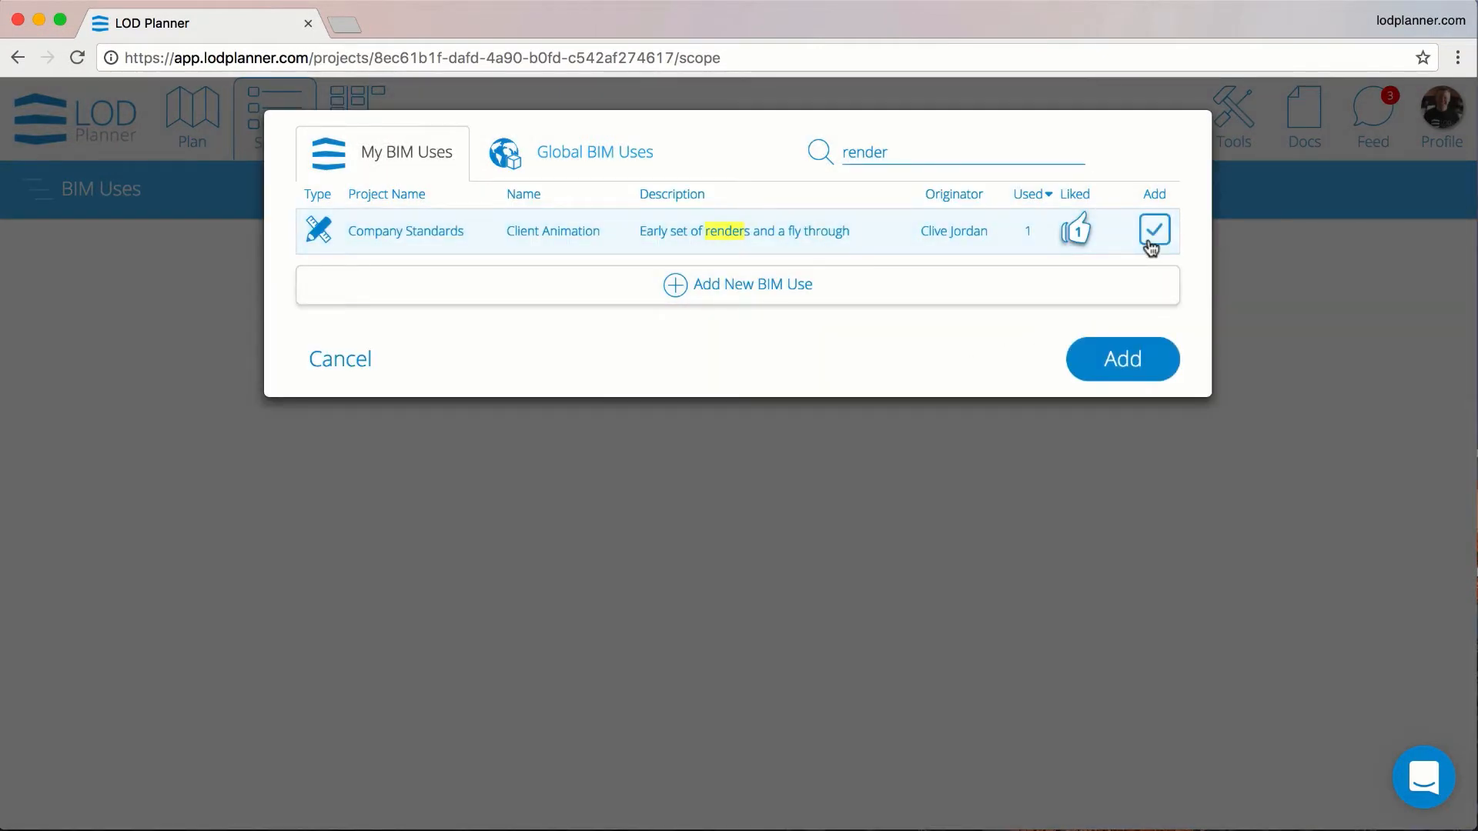
key("super+a")
type("coordination")
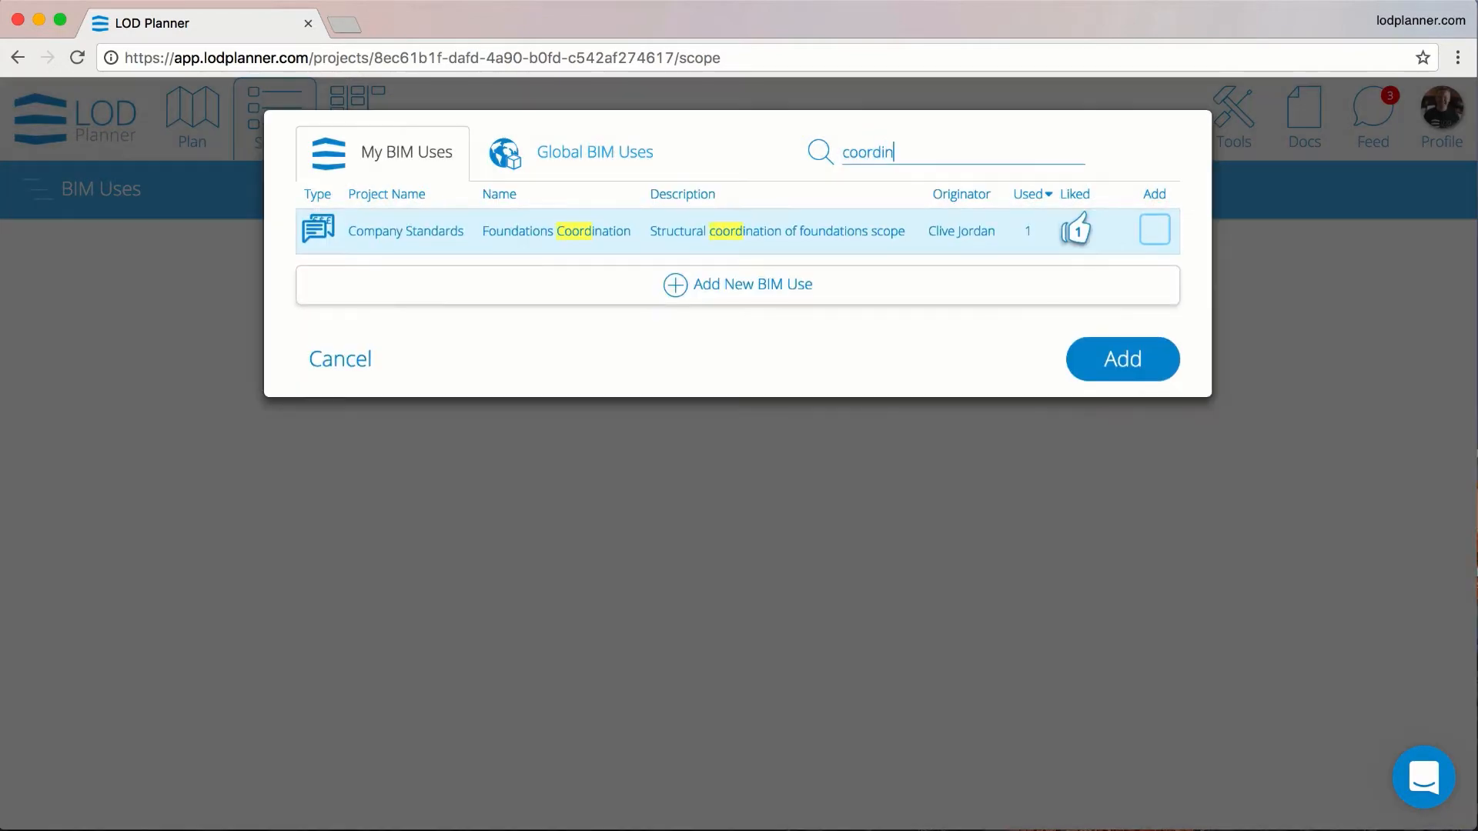
left_click(1159, 235)
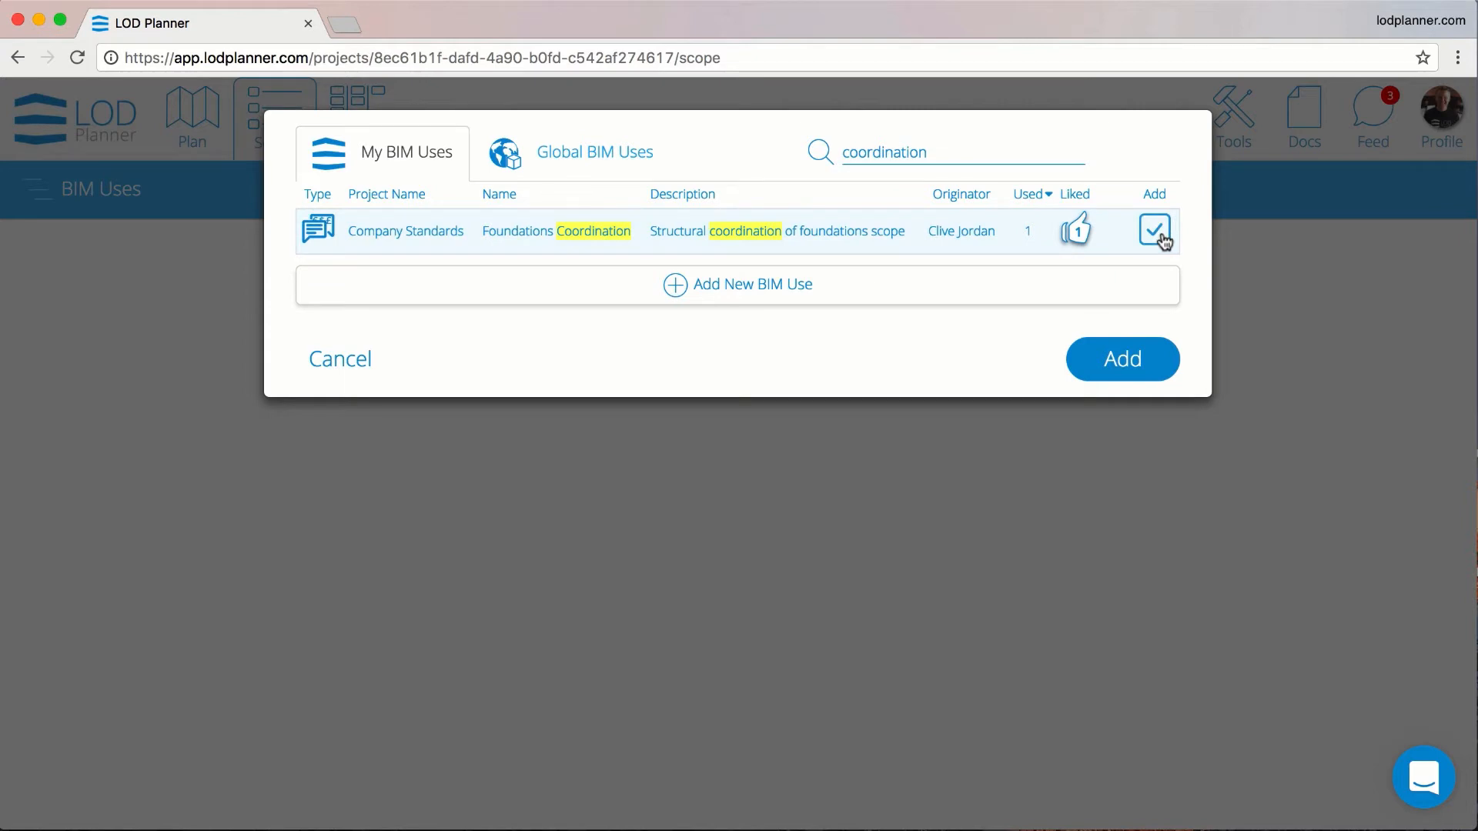
Search the BIM uses for "facilities" and select the Company Standards FM Handover
key("super+a")
type("facili")
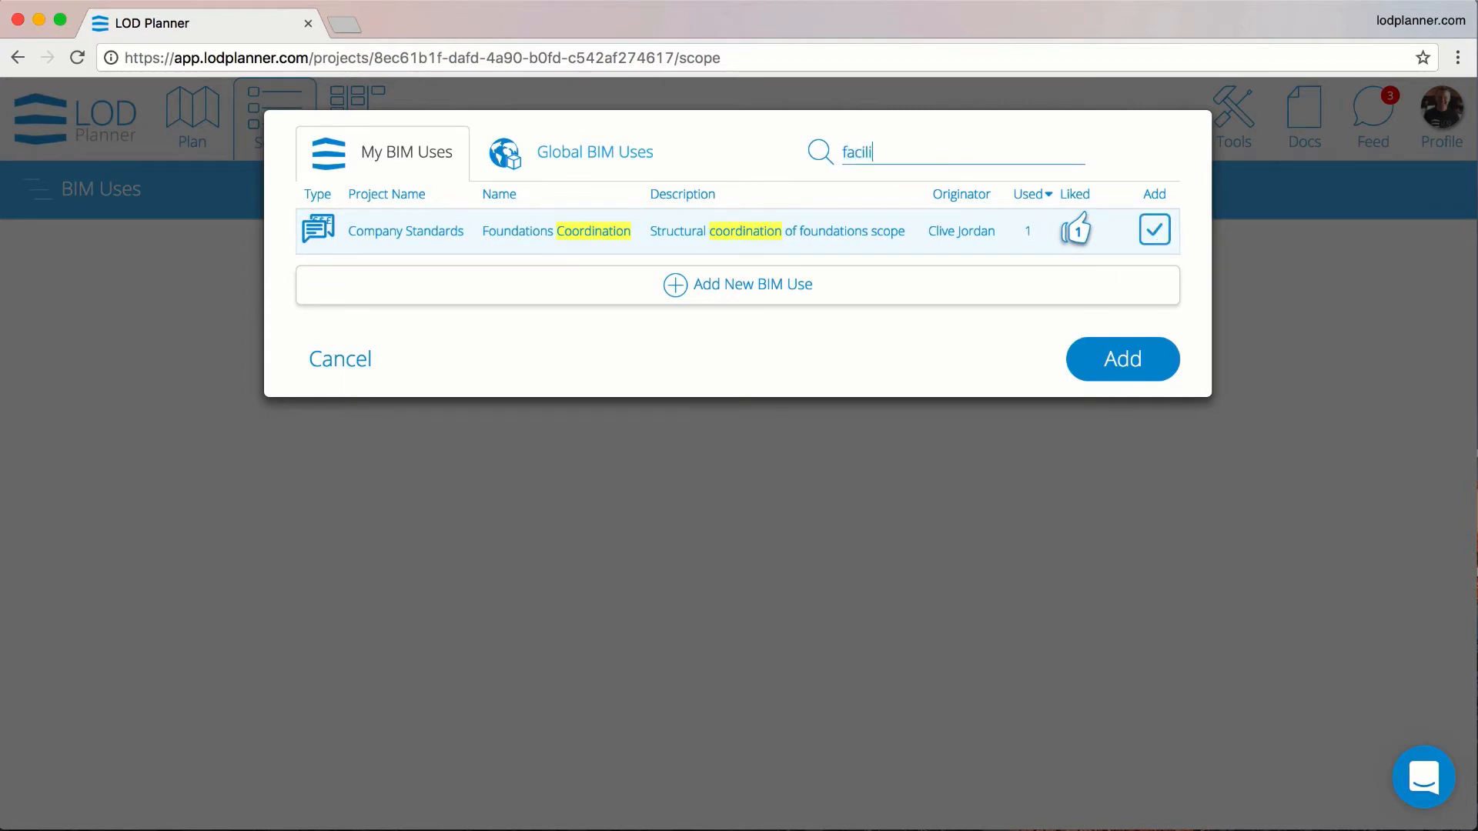
type("ties")
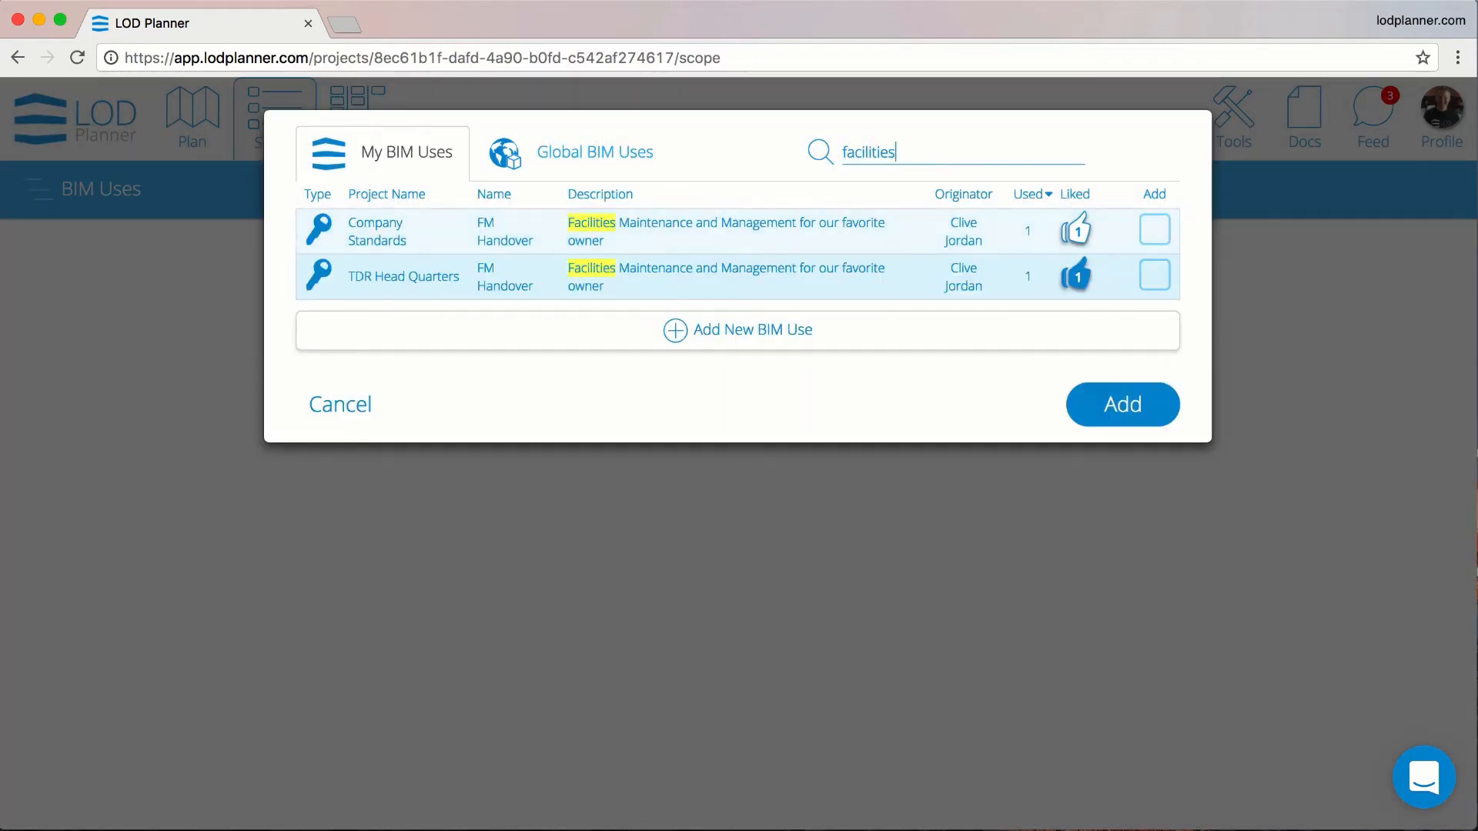
left_click(1167, 232)
key("super+a")
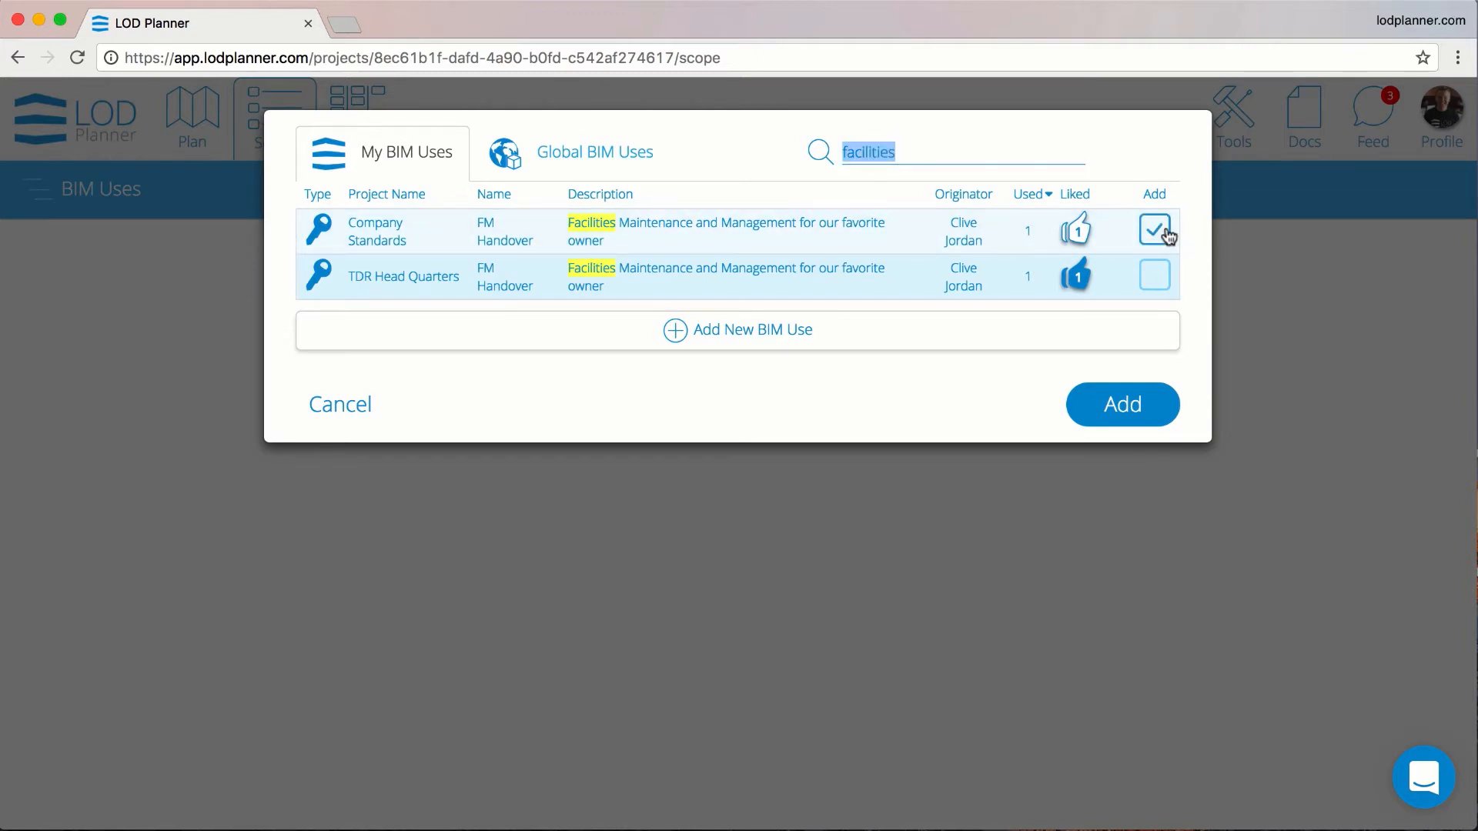
Search the global BIM uses for "4d structural", select 4D Structural Simulation and add all the selected BIM uses to the scope
type("4d struc")
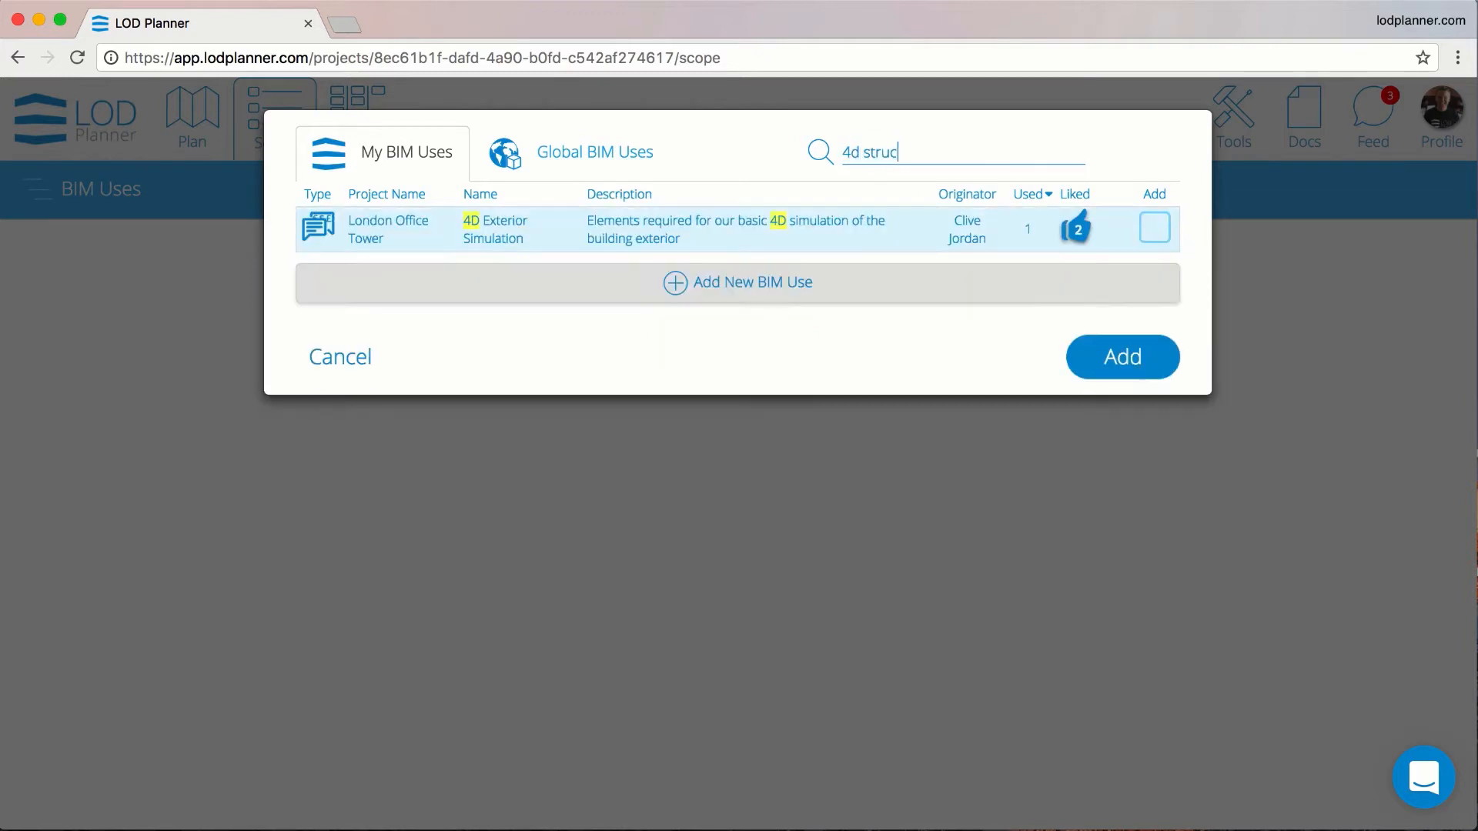
type("tural")
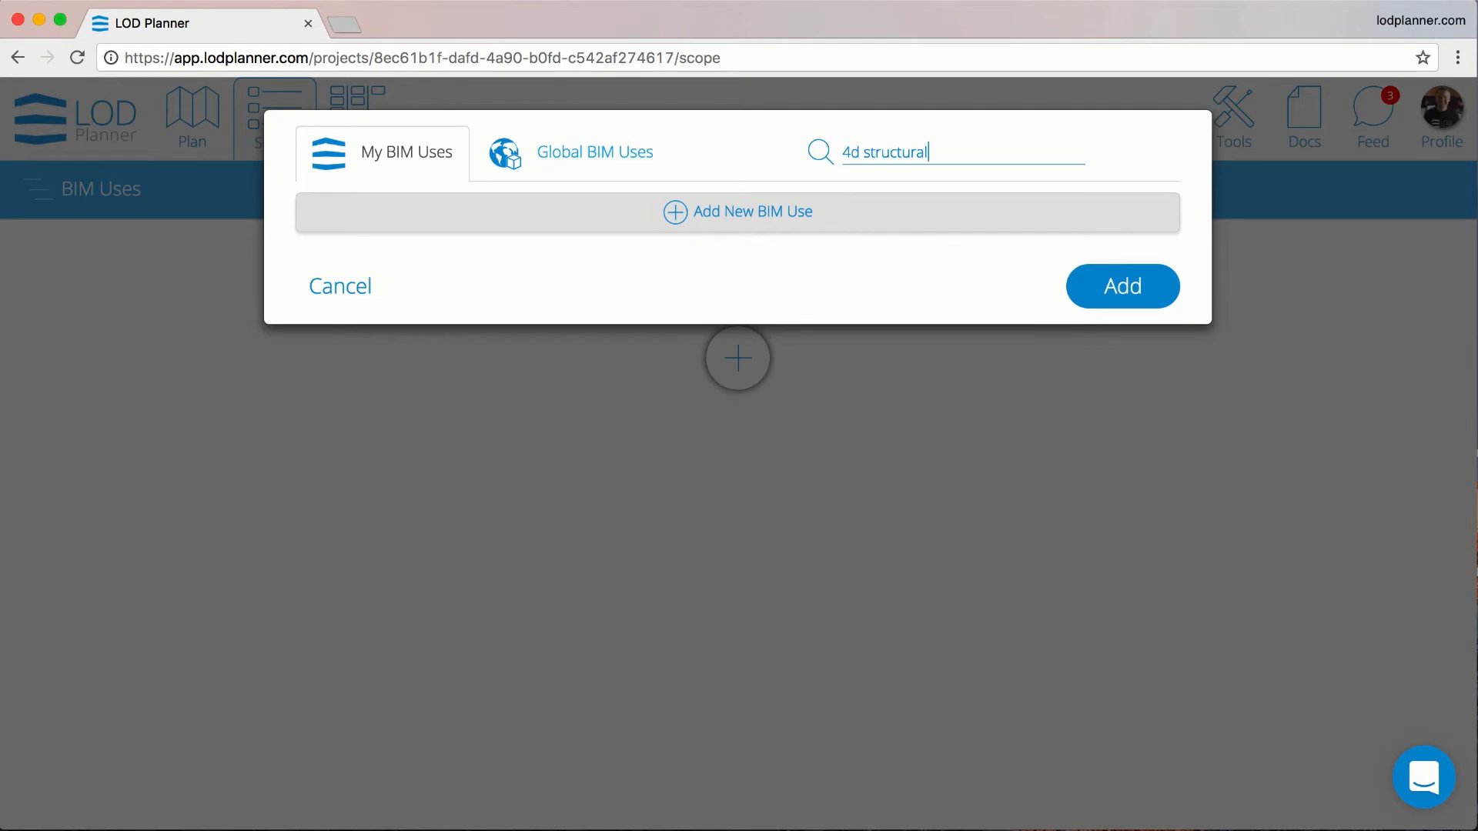
left_click(632, 163)
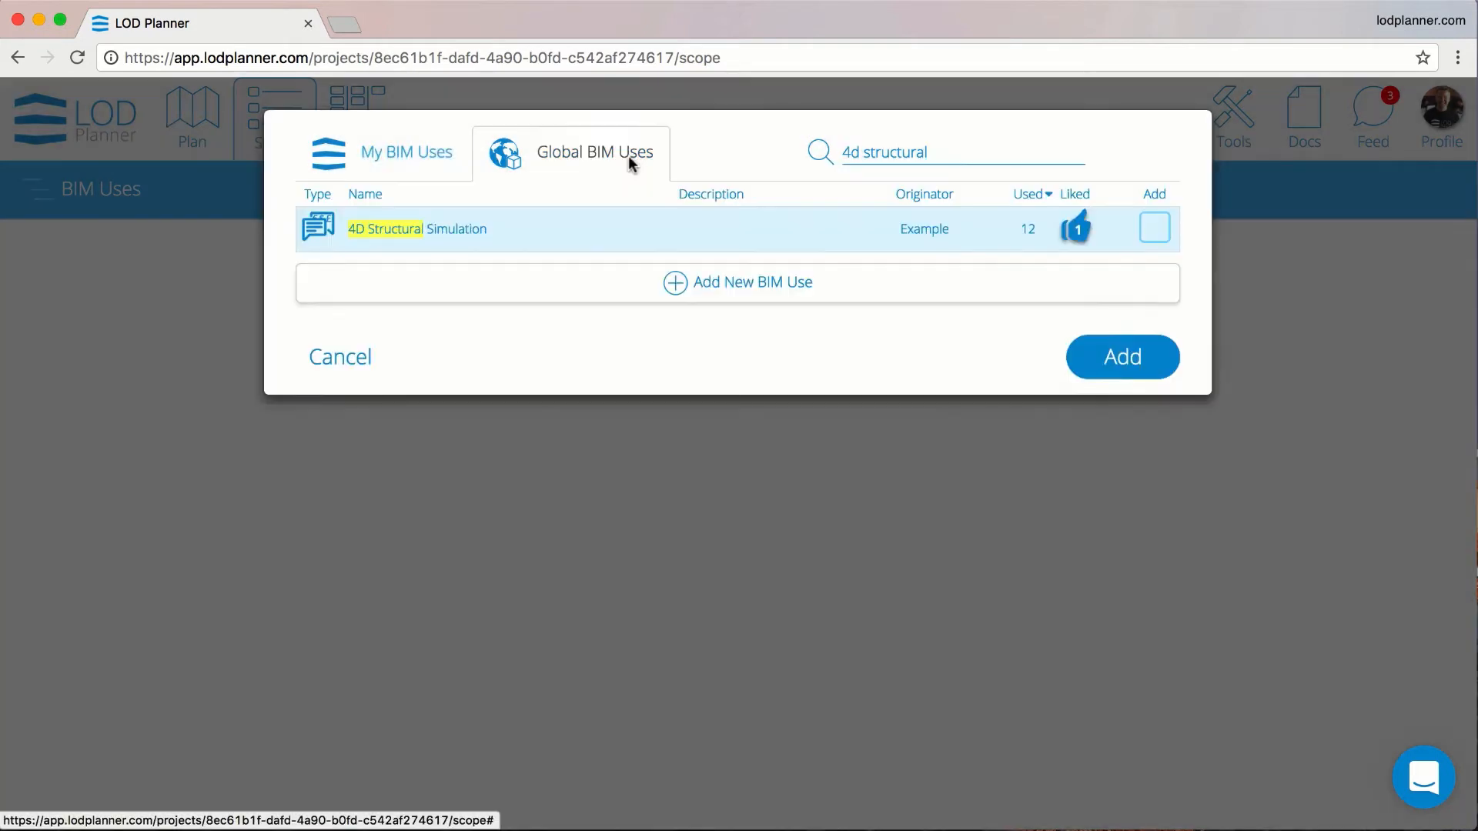
left_click(1155, 228)
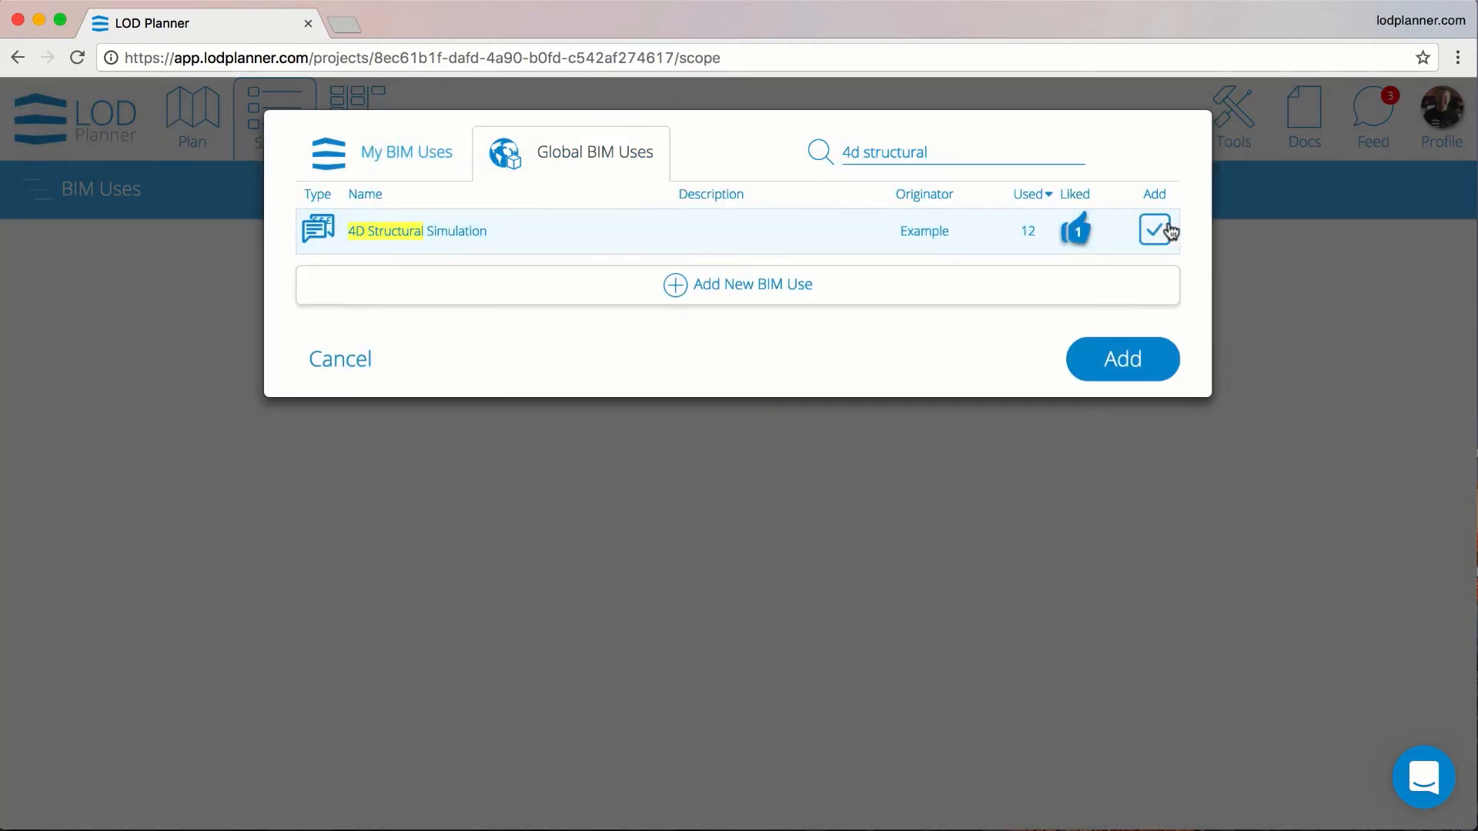
left_click(1121, 360)
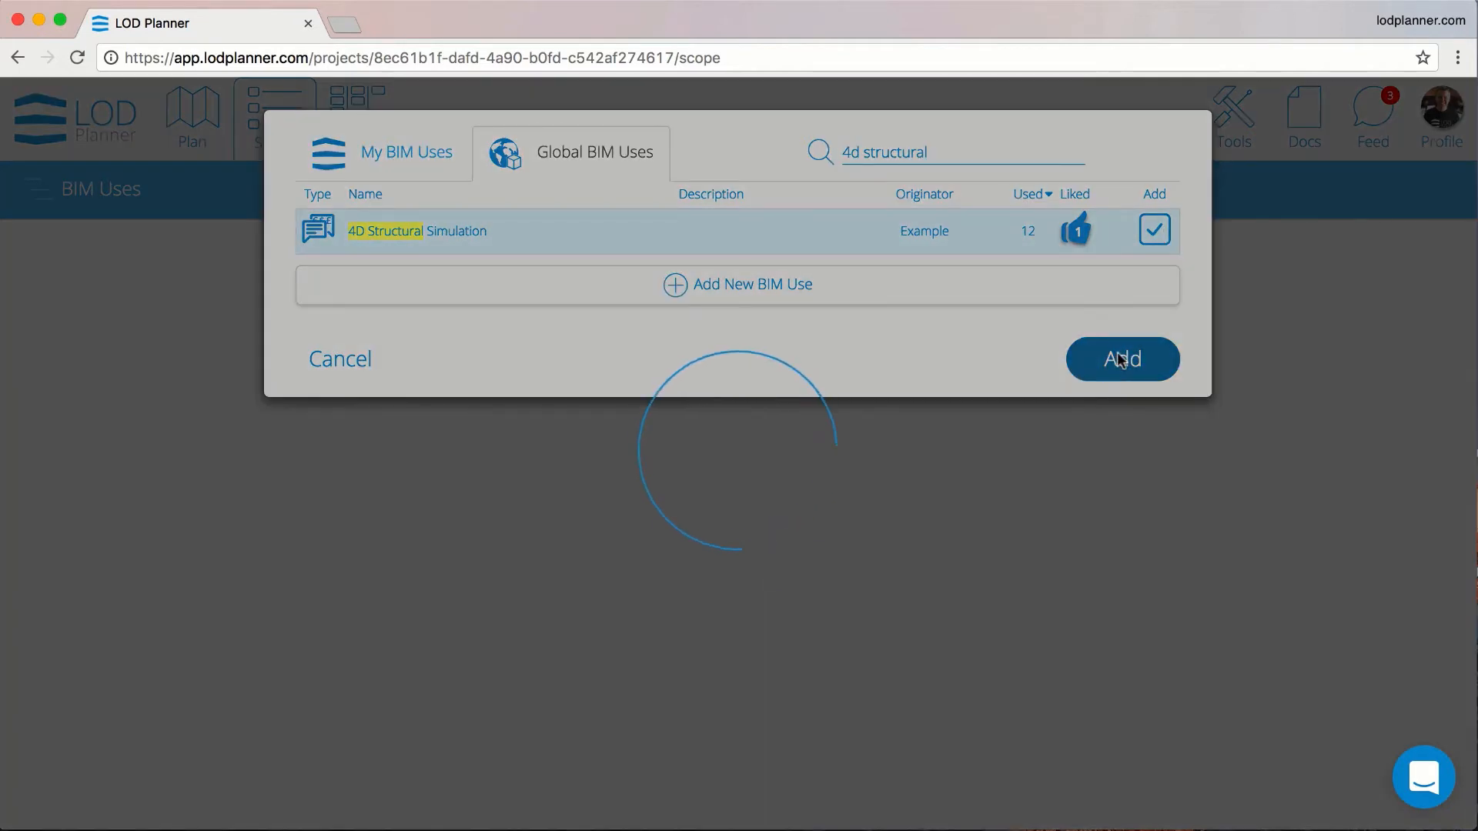
Assign LOD 300 to Roofing under Client Animation and move it from Schematic Design to Bid Package 1
scroll(634, 239, "down", 5)
scroll(634, 234, "down", 5)
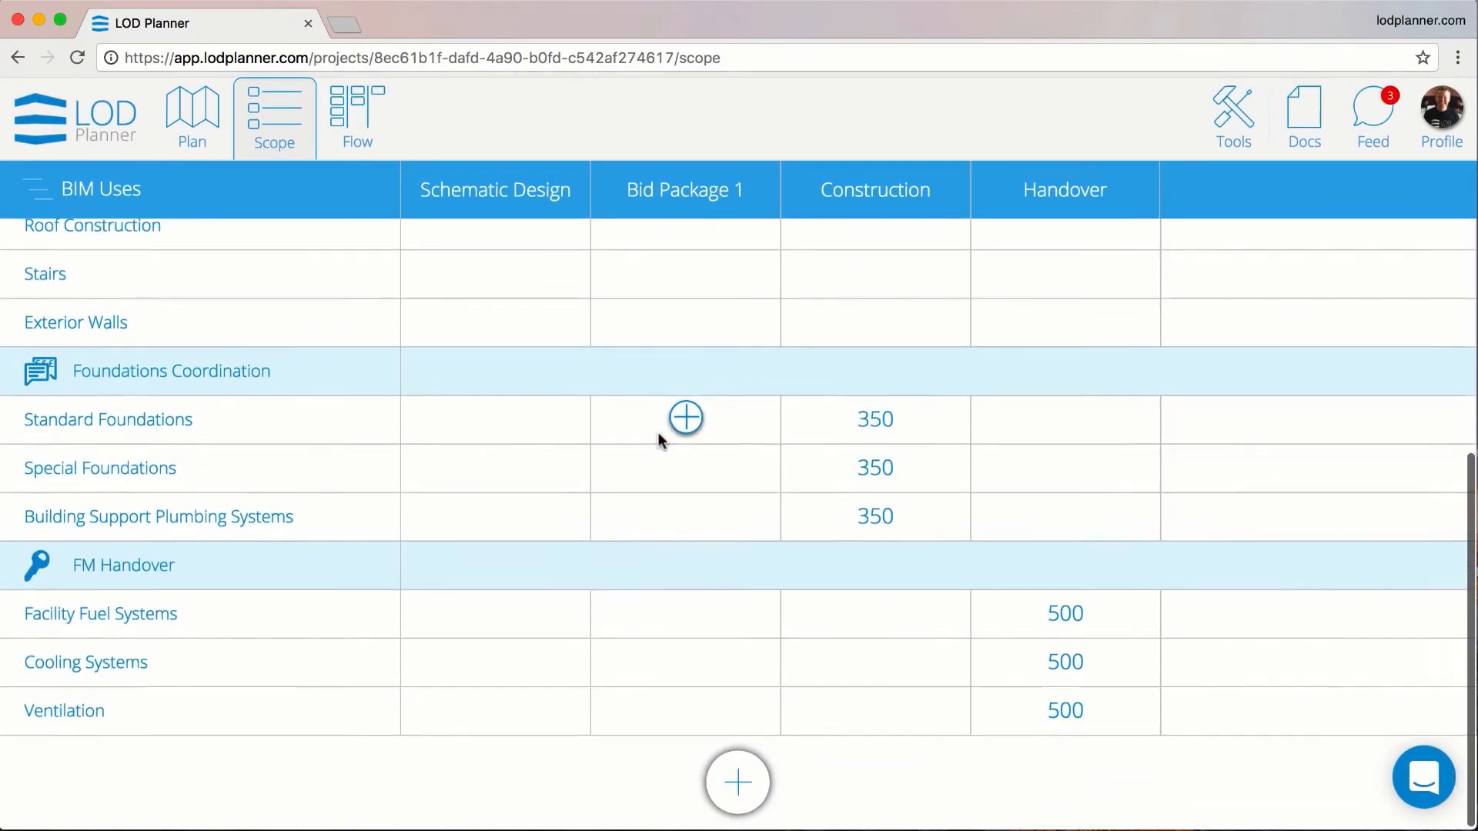
scroll(657, 431, "up", 10)
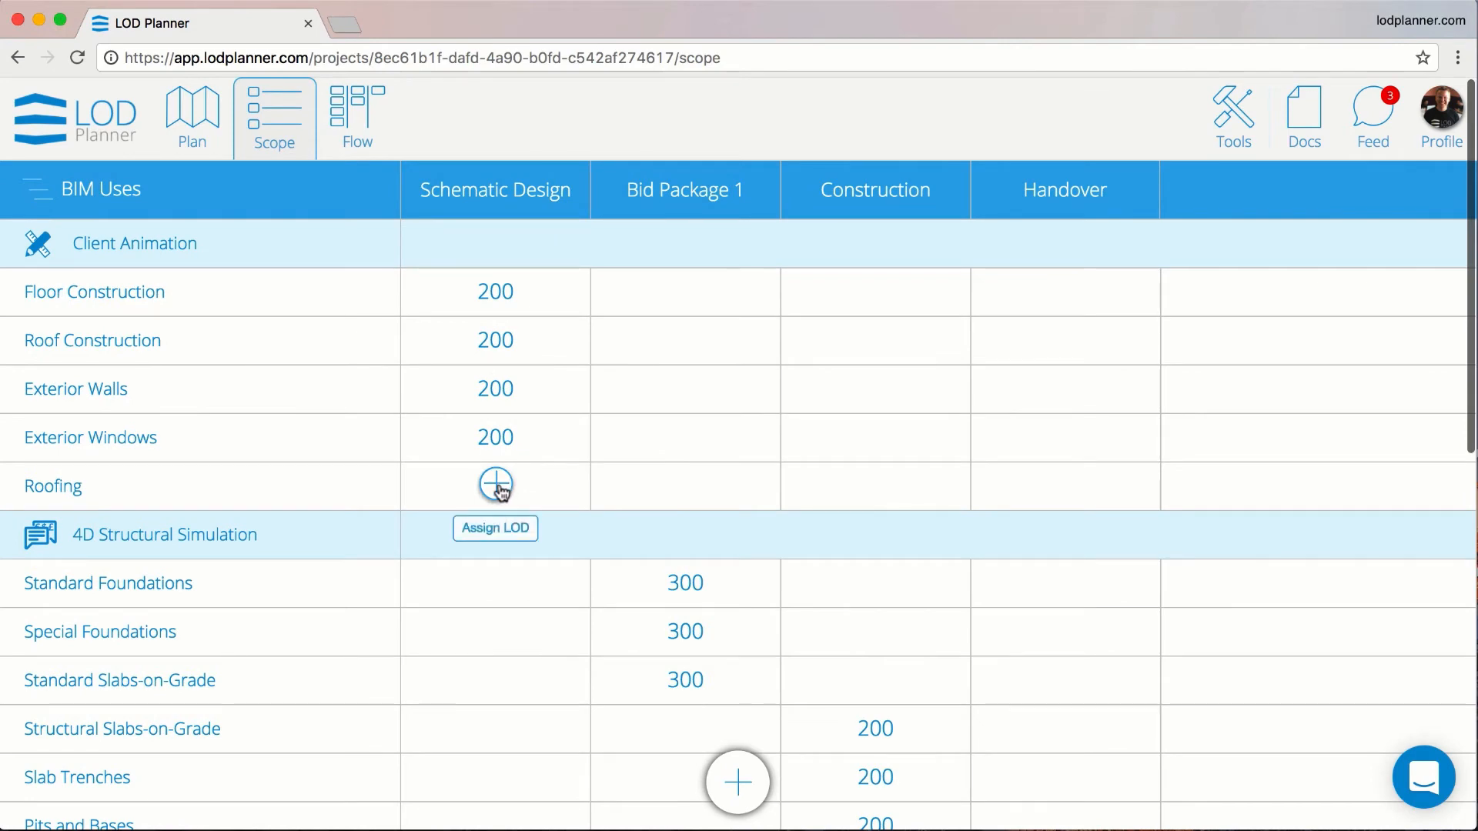
left_click(497, 485)
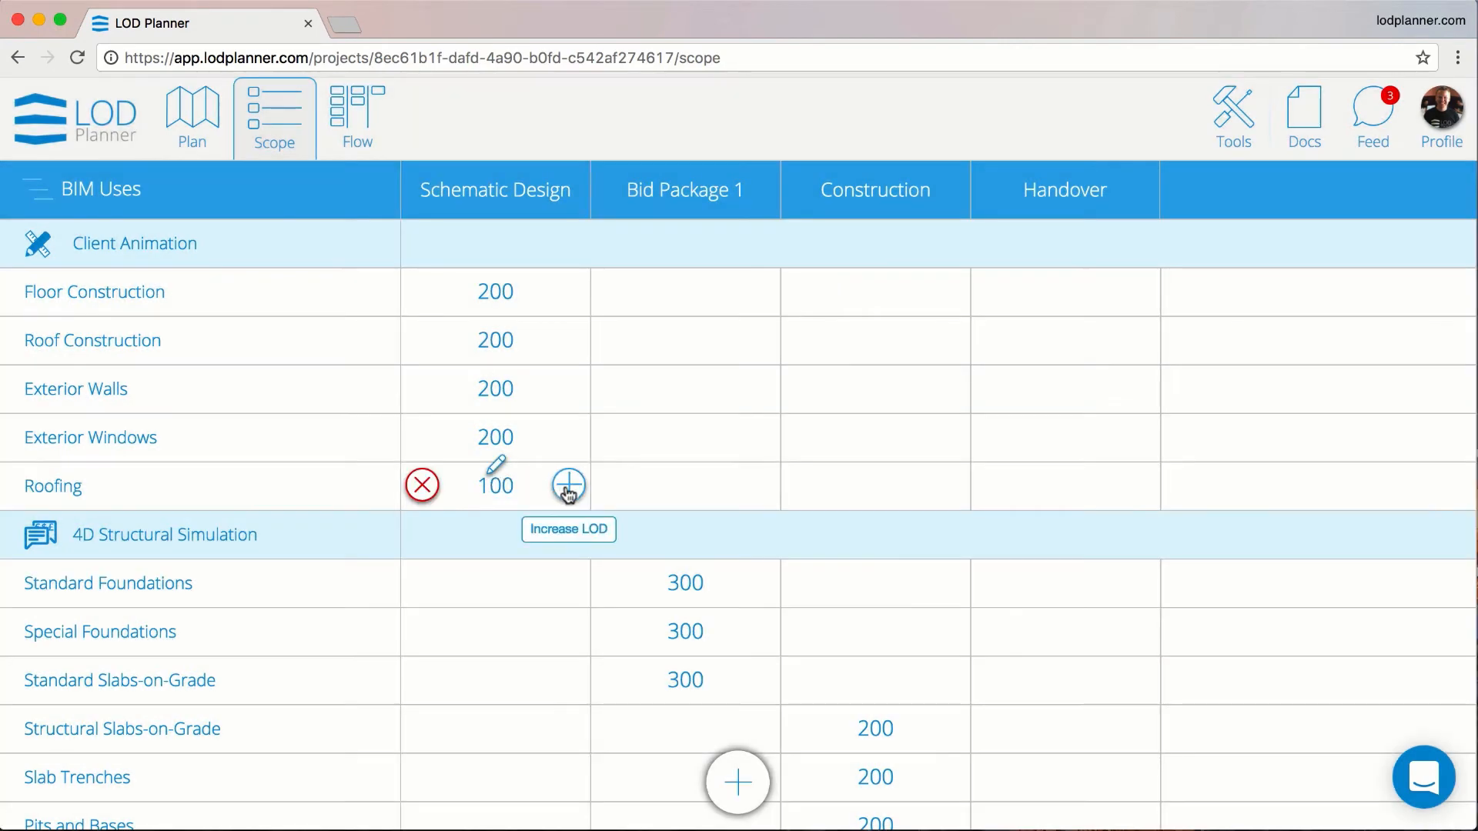
left_click(569, 487)
left_click_drag(497, 485, 643, 490)
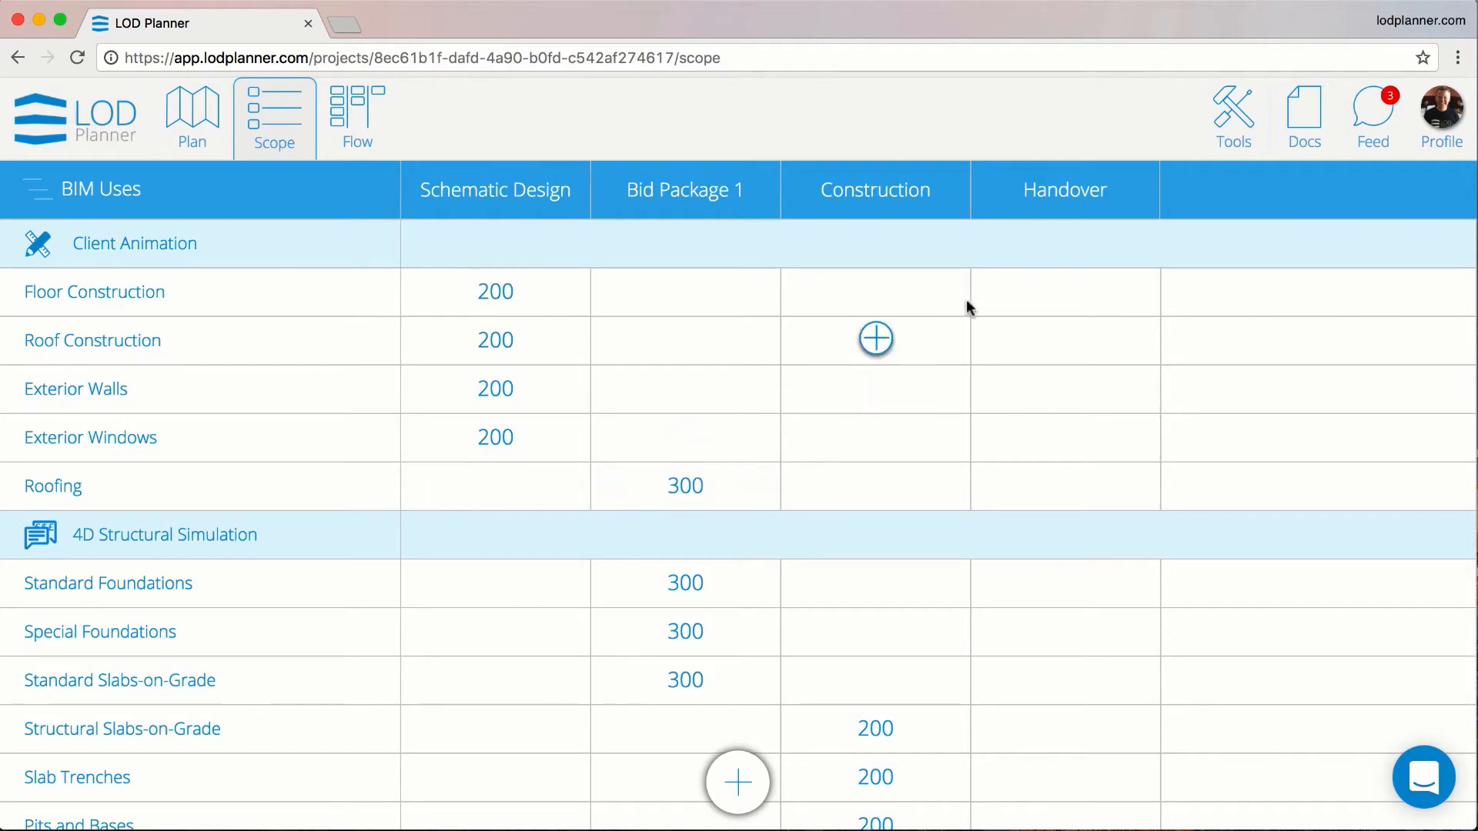
Assign the team TBA: Architect - The Best Architect to the four Schematic Design LODs of Client Animation, from Floor Construction to Exterior Windows
left_click(1229, 117)
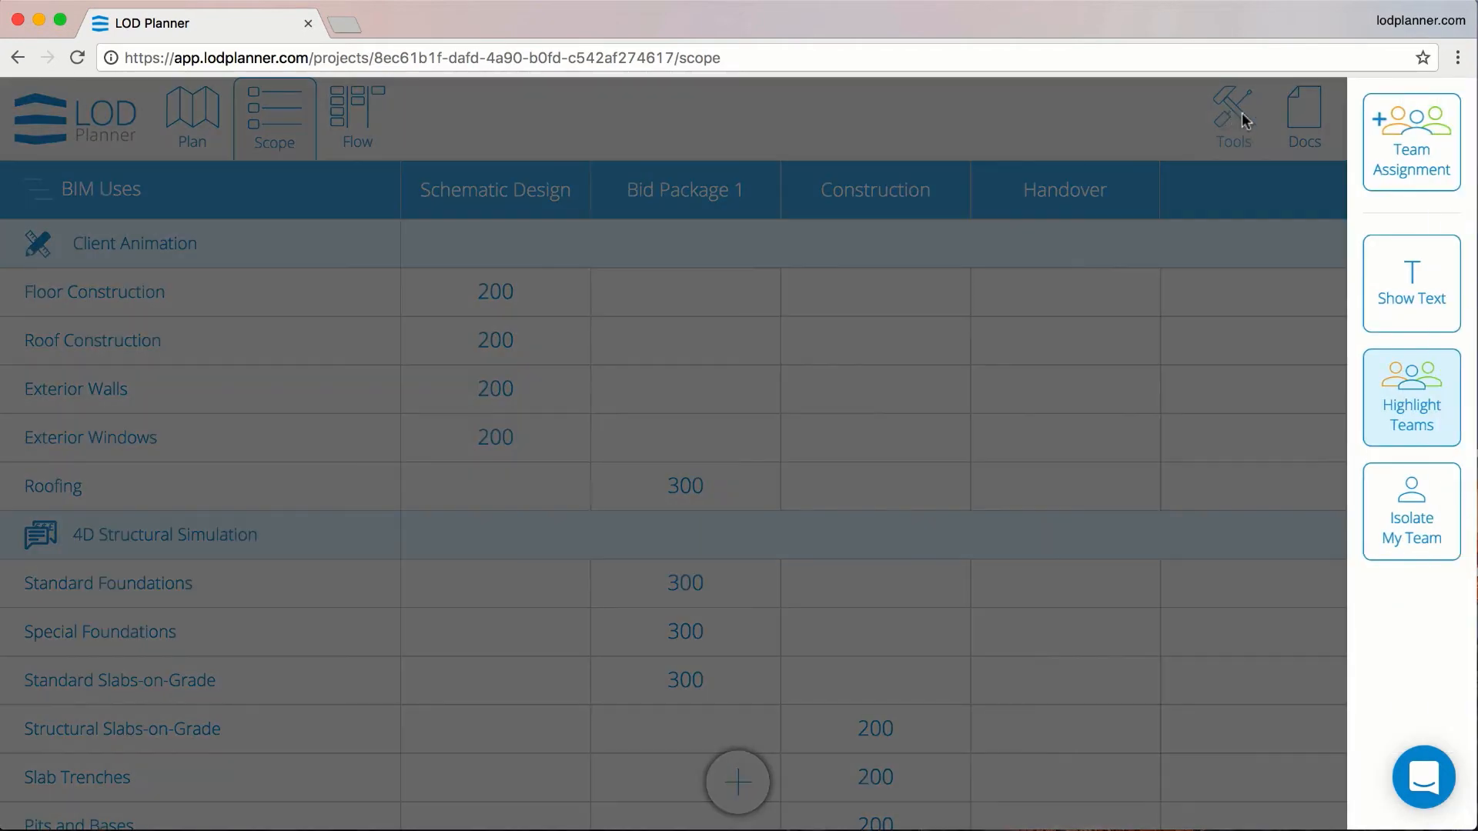
left_click(1404, 152)
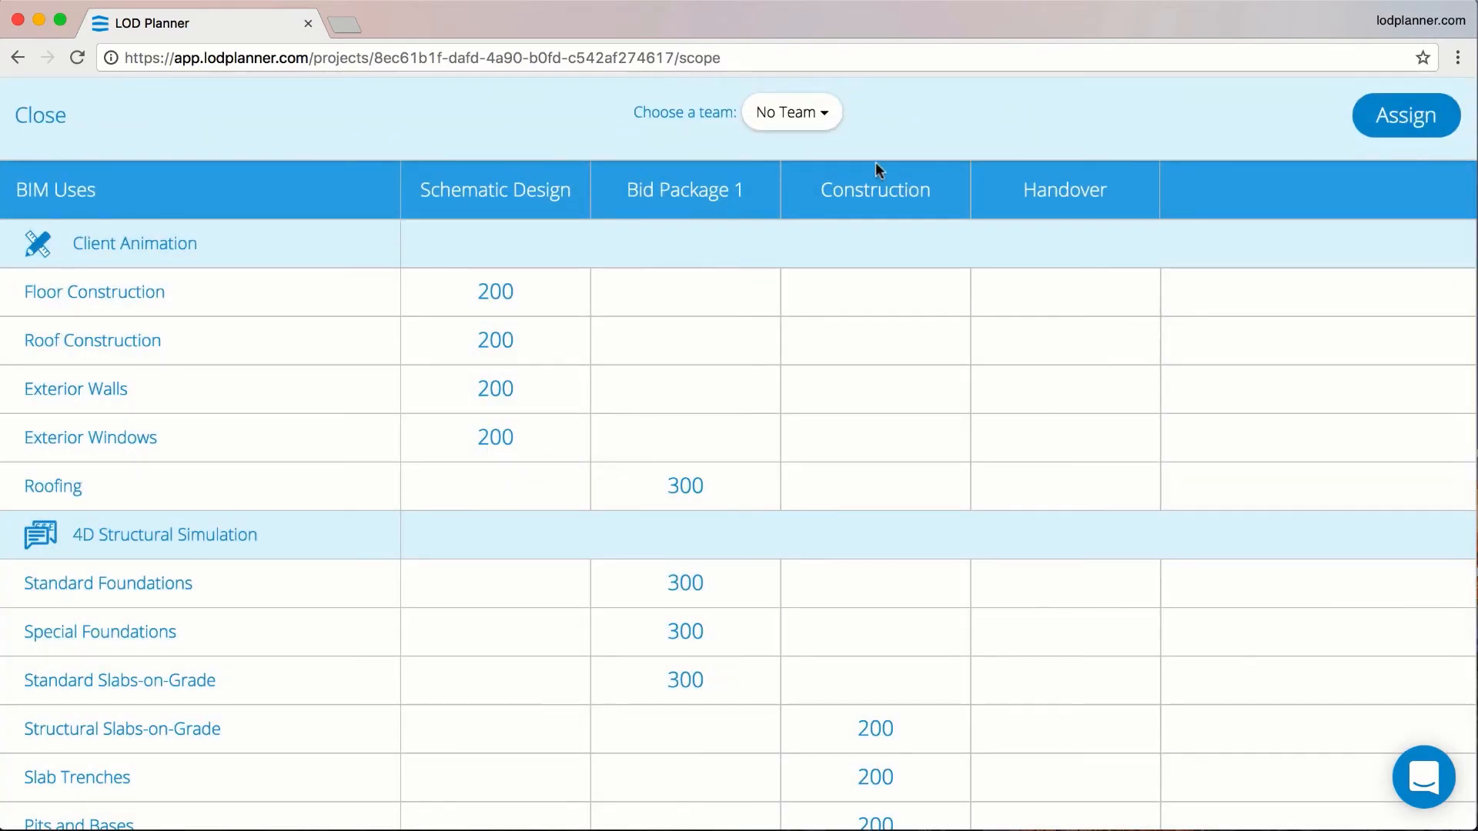
left_click(800, 113)
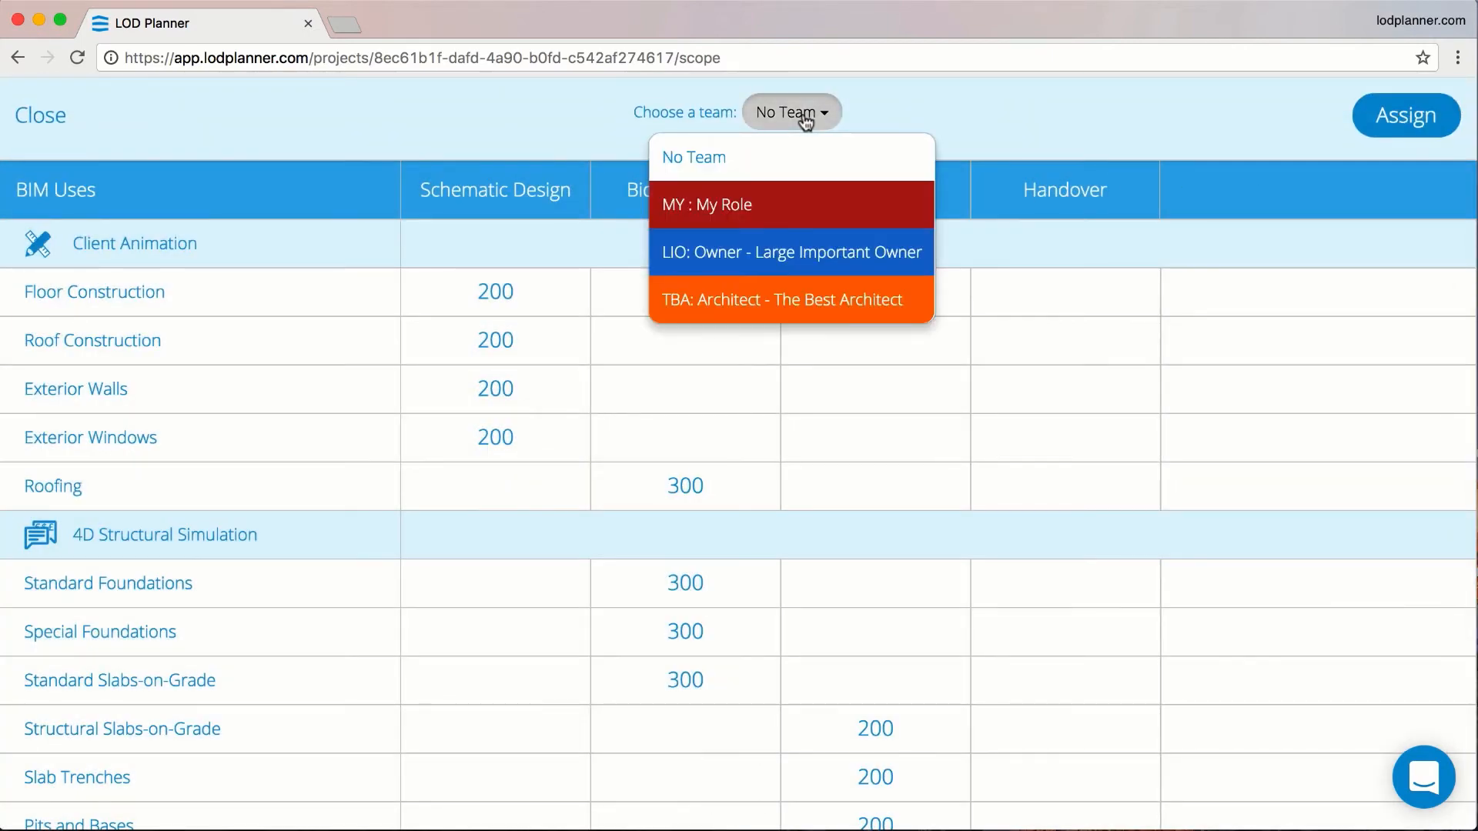
left_click(762, 296)
left_click(530, 305)
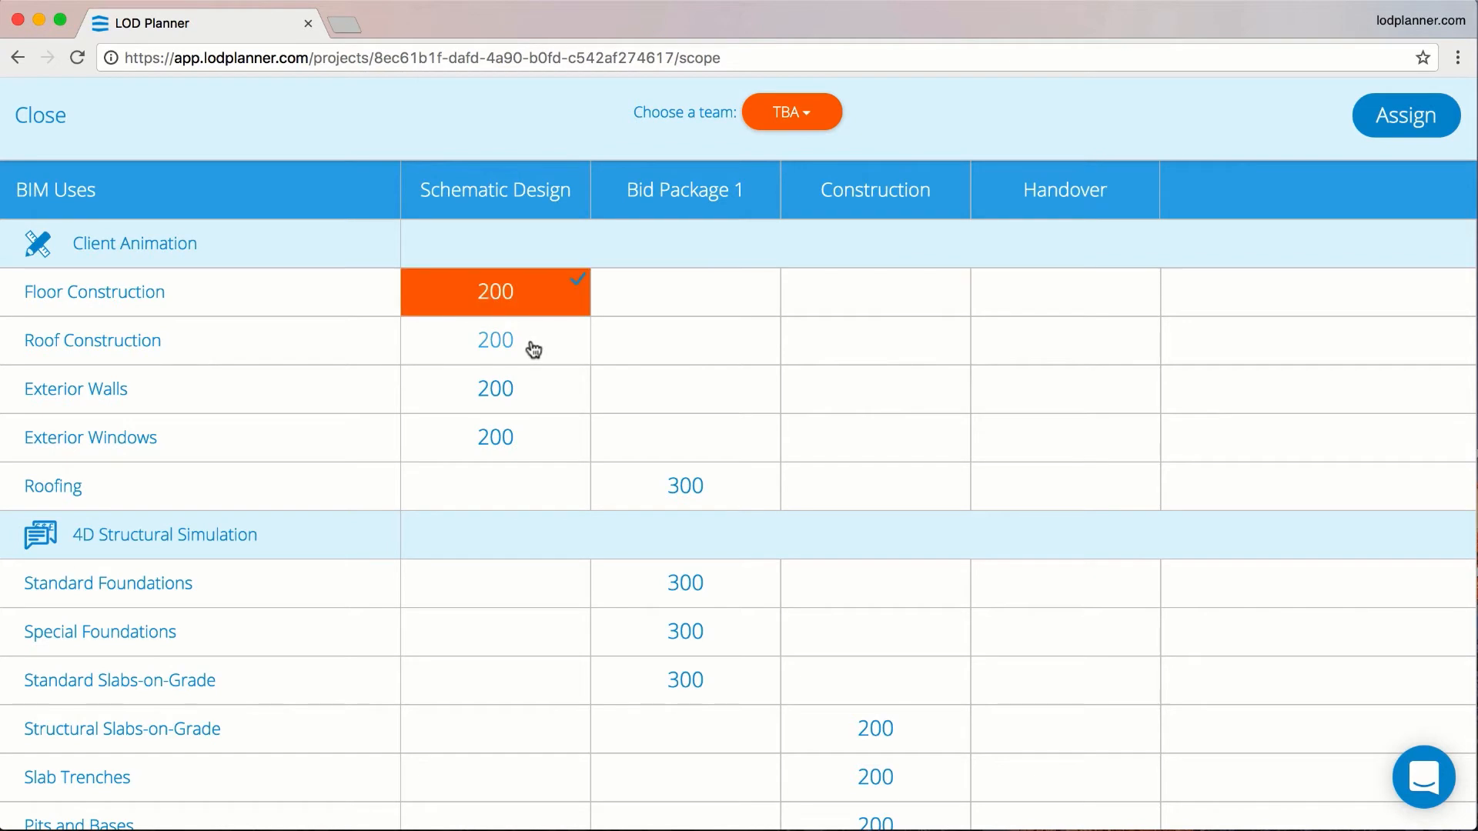
left_click(534, 350)
left_click(531, 390)
left_click(520, 442)
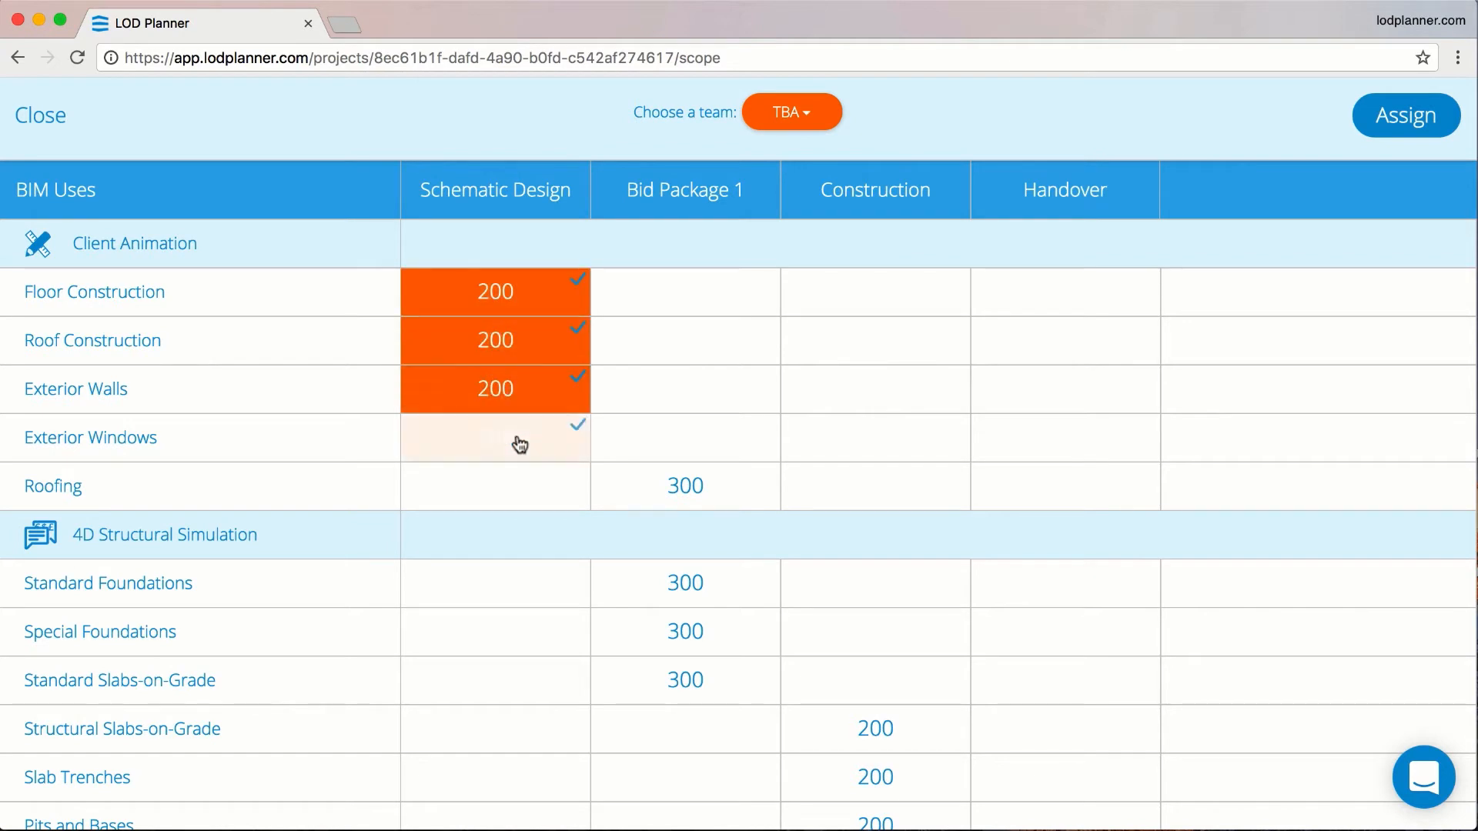
left_click(1368, 125)
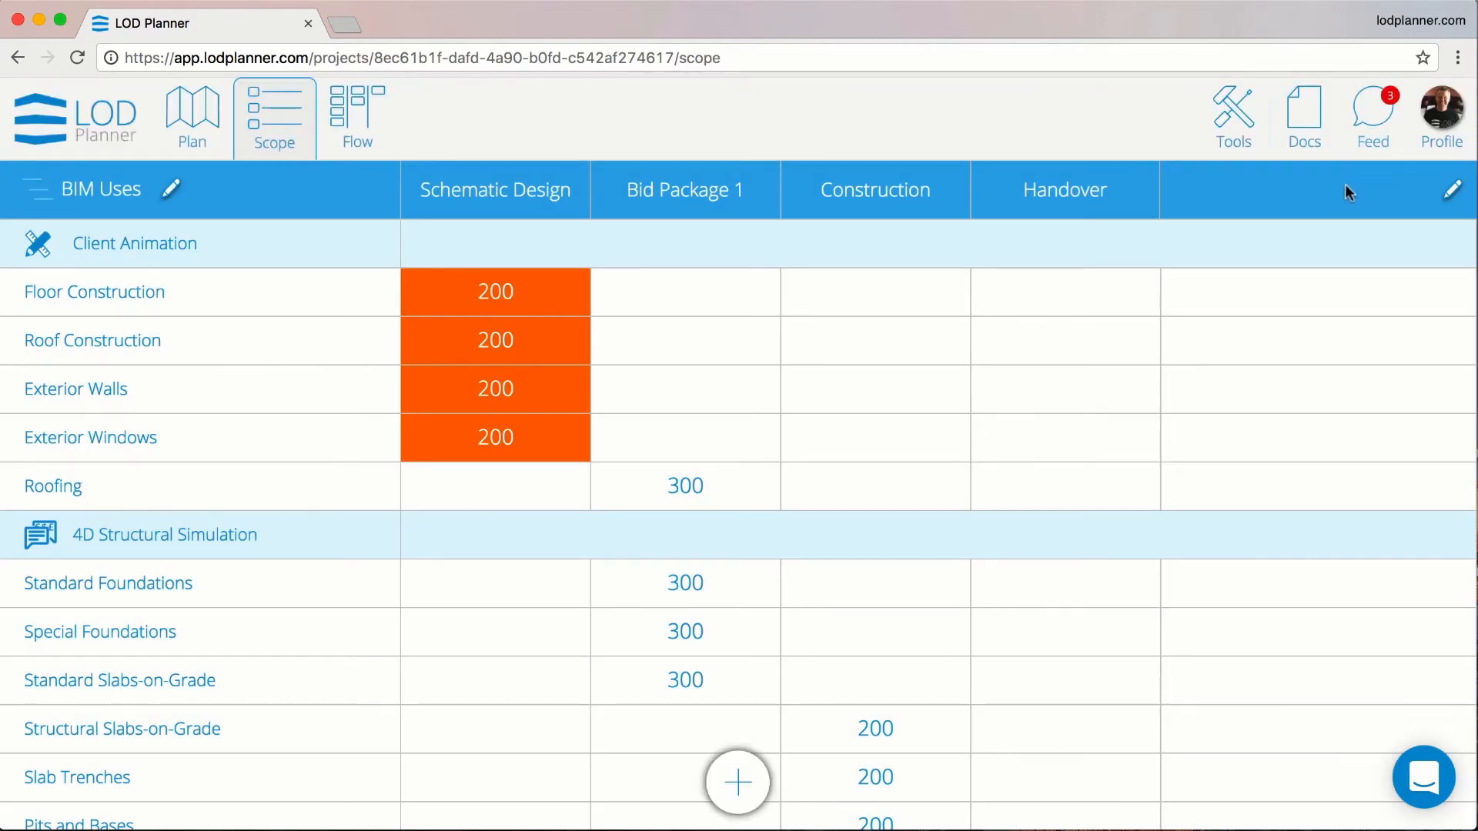
Open the details of Standard Foundations in Bid Package 1 under 4D Structural Simulation and raise its LOD to 400
left_click(686, 567)
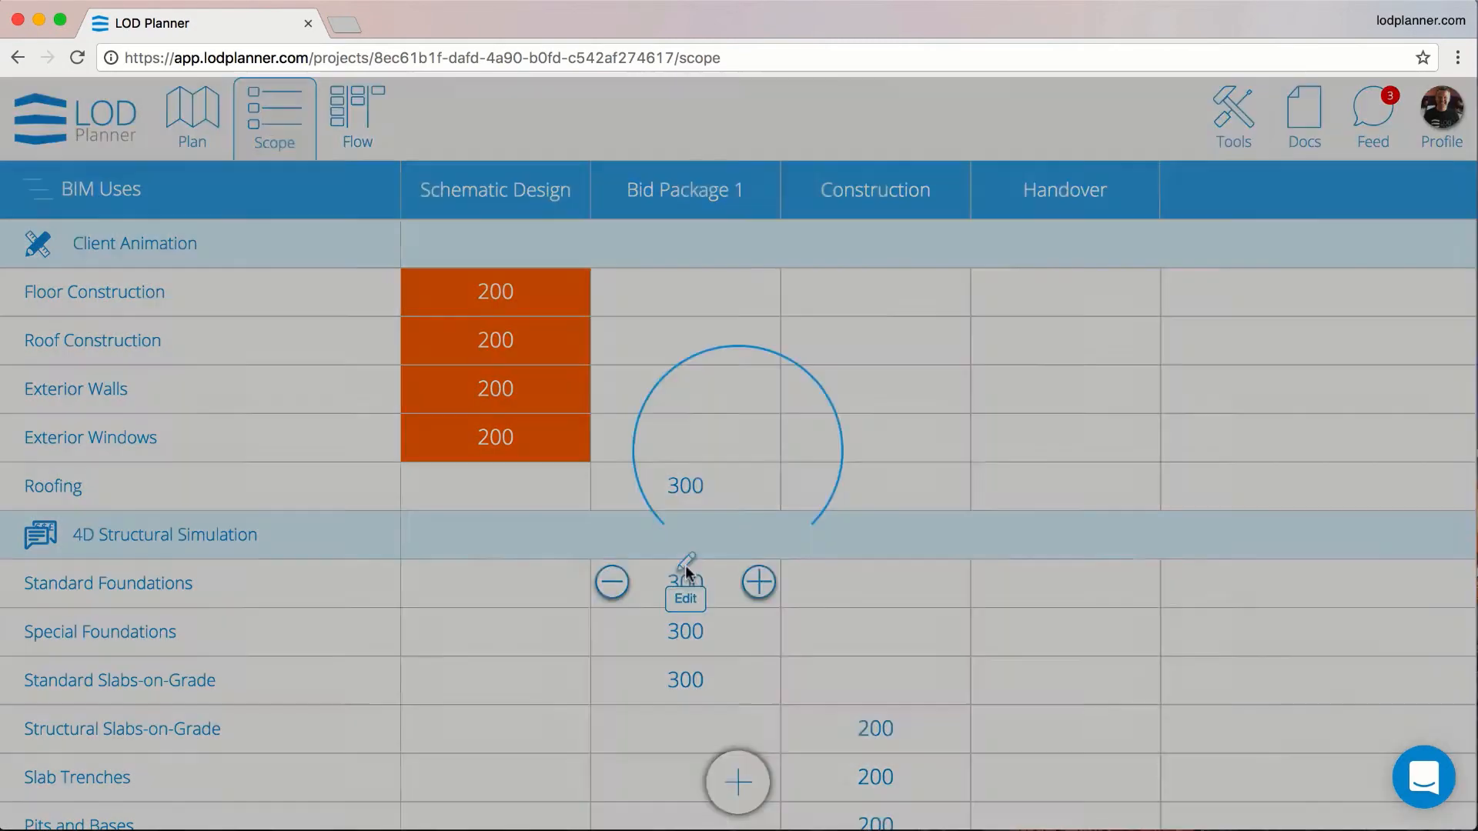
left_click(686, 571)
left_click(755, 485)
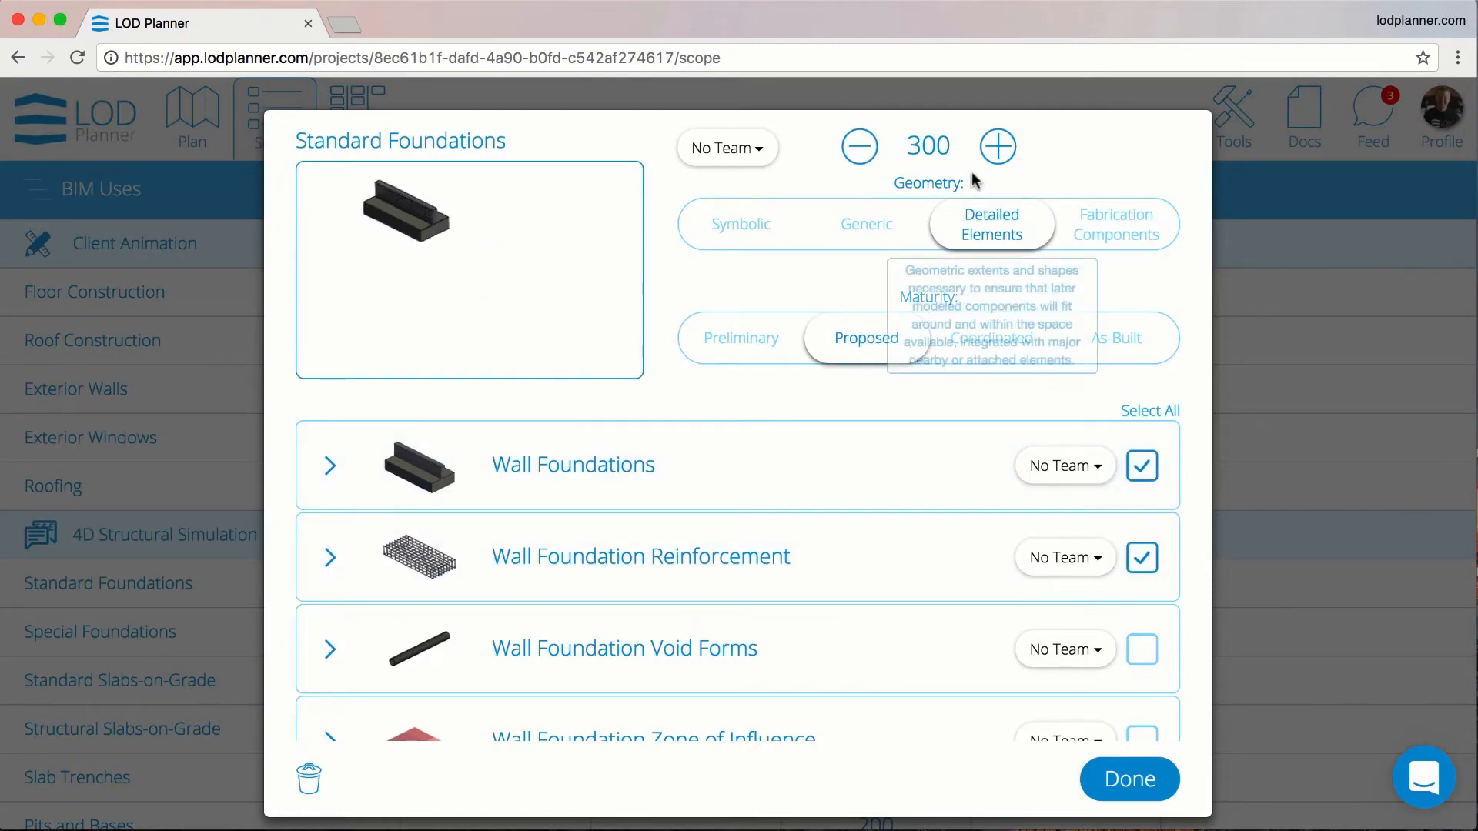
left_click(997, 146)
left_click(997, 146)
Include Wall Foundation Zone of Influence, Column Foundations, Column Foundations Reinforcement and Column Foundation Zone of Influence in Standard Foundations
scroll(670, 637, "down", 3)
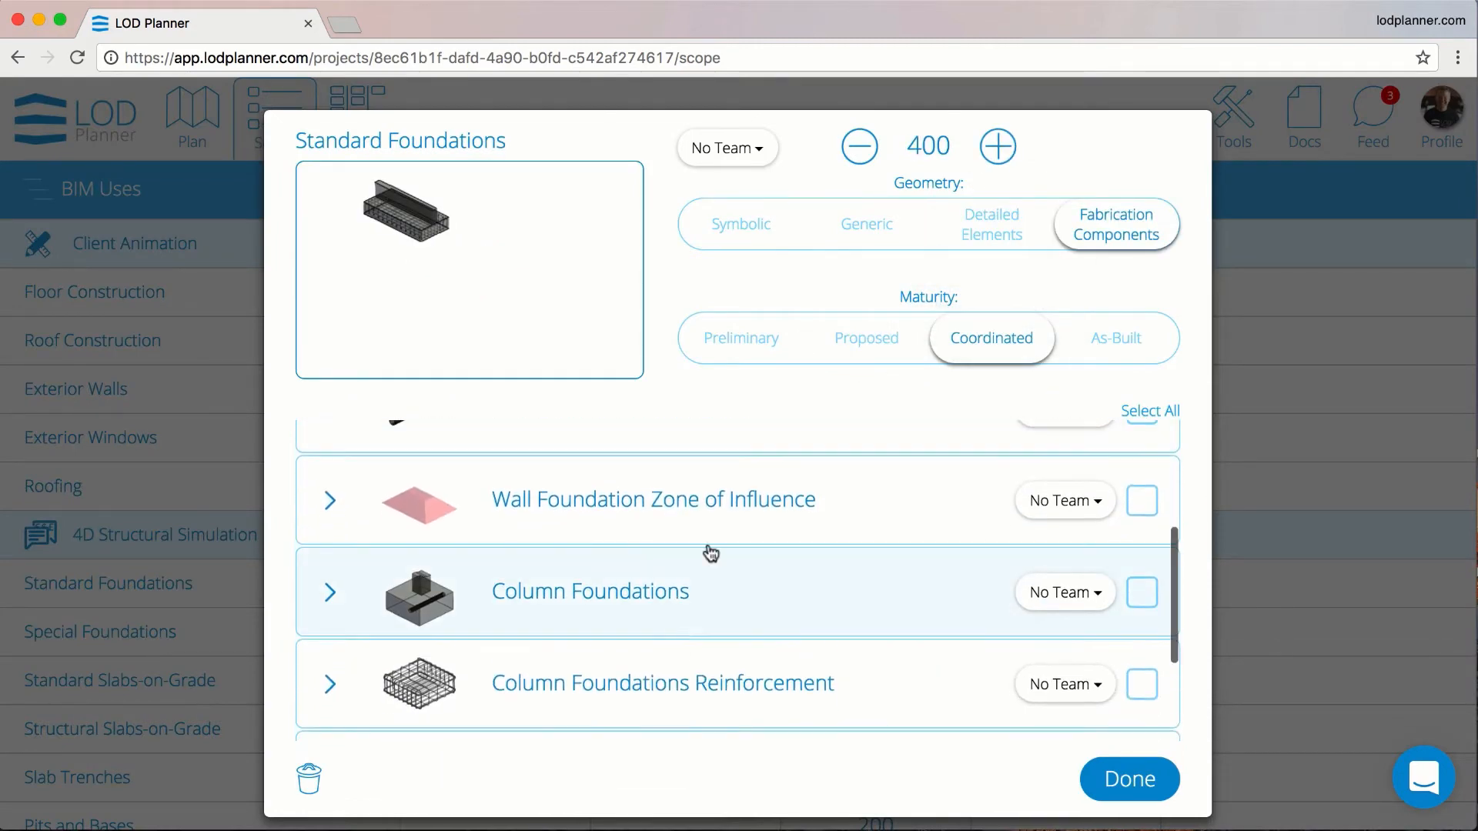
left_click(710, 553)
left_click(726, 585)
left_click(729, 683)
scroll(729, 677, "down", 2)
left_click(729, 675)
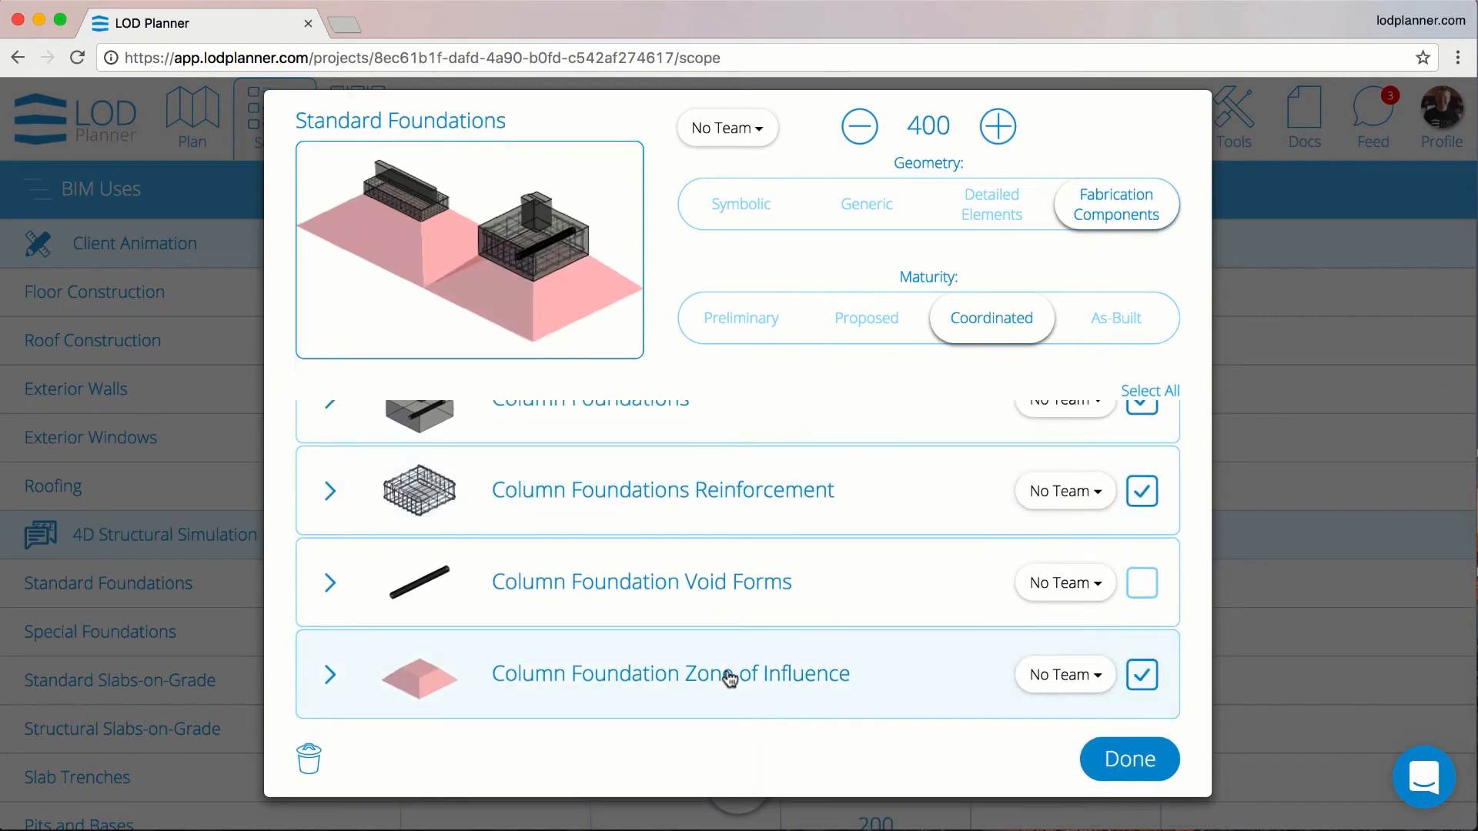
Expand Column Foundations and enter the additional requirement "Follow the specification here"
scroll(693, 539, "up", 2)
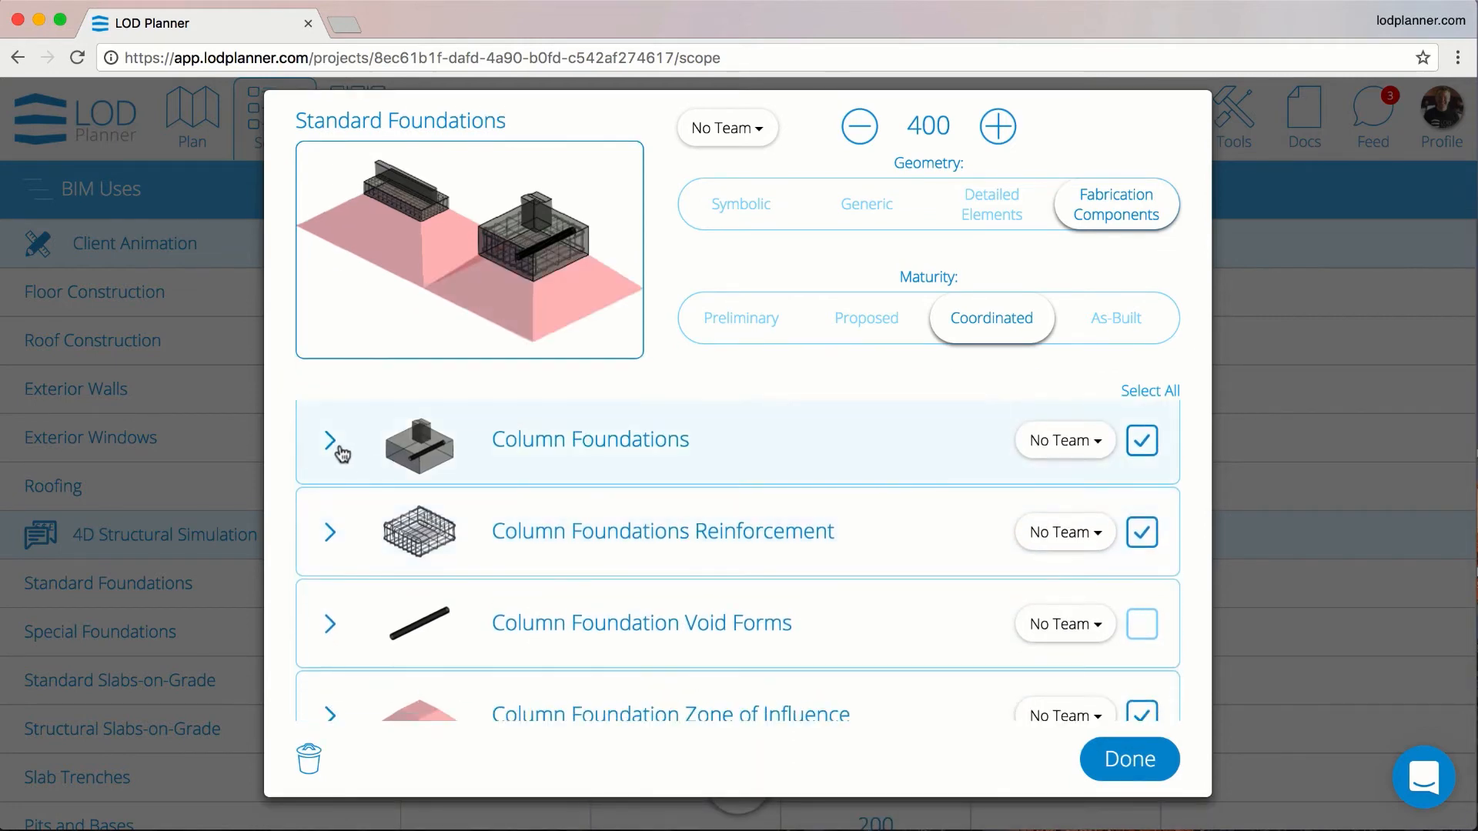
left_click(331, 444)
left_click(1136, 519)
left_click(824, 623)
type("Fol")
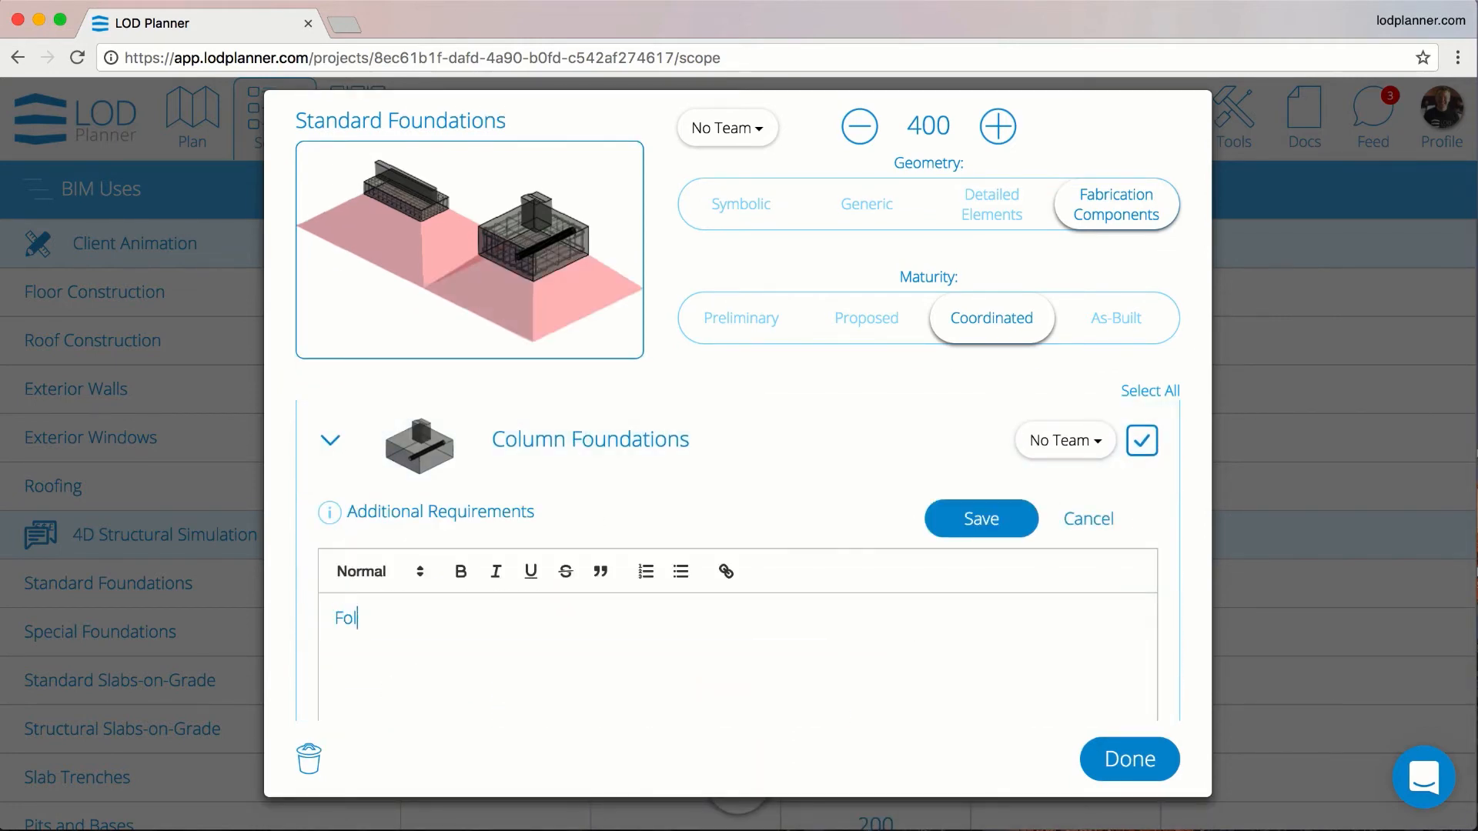
type("low the specification here")
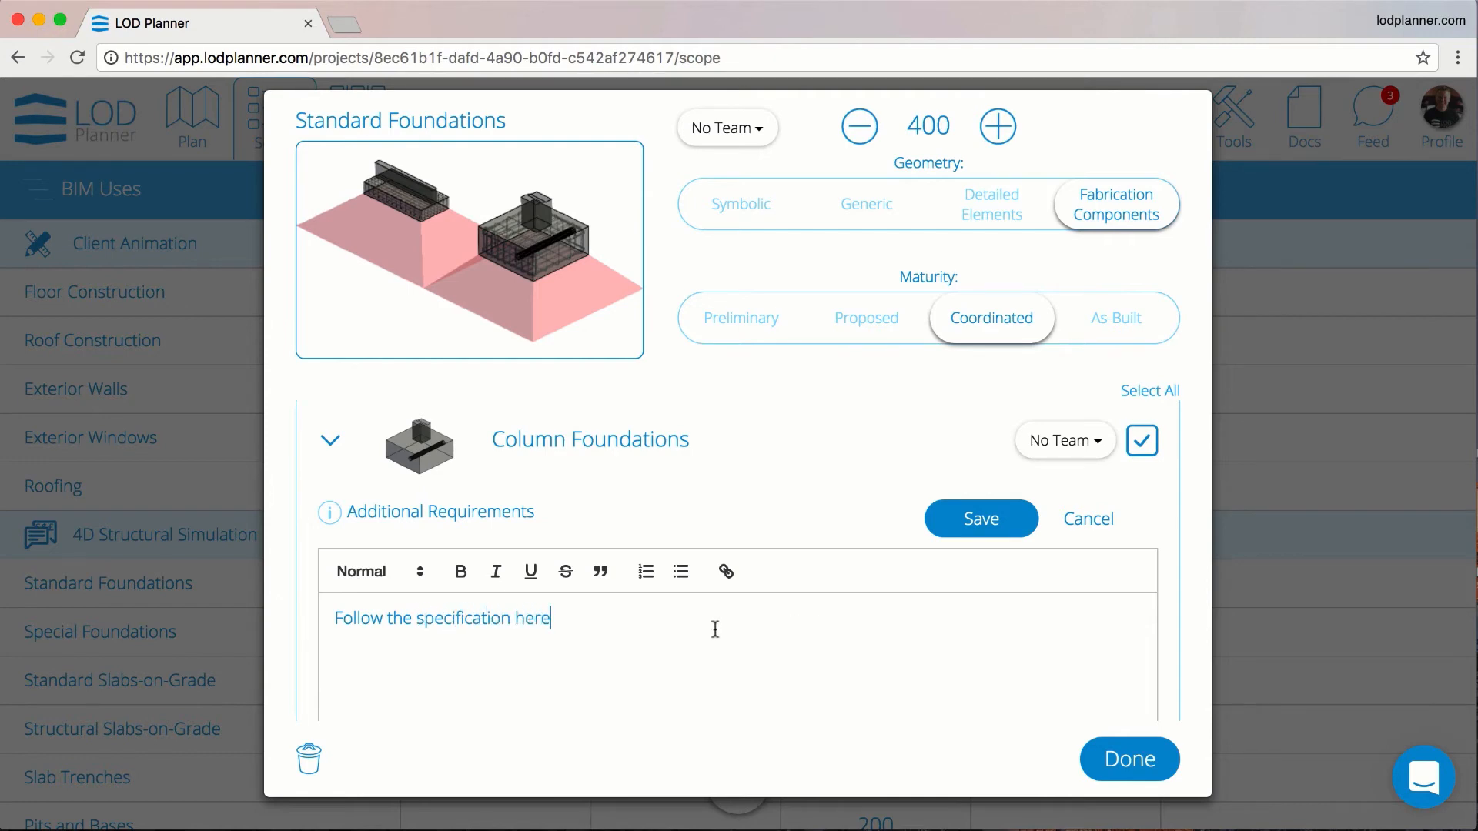
double_click(517, 617)
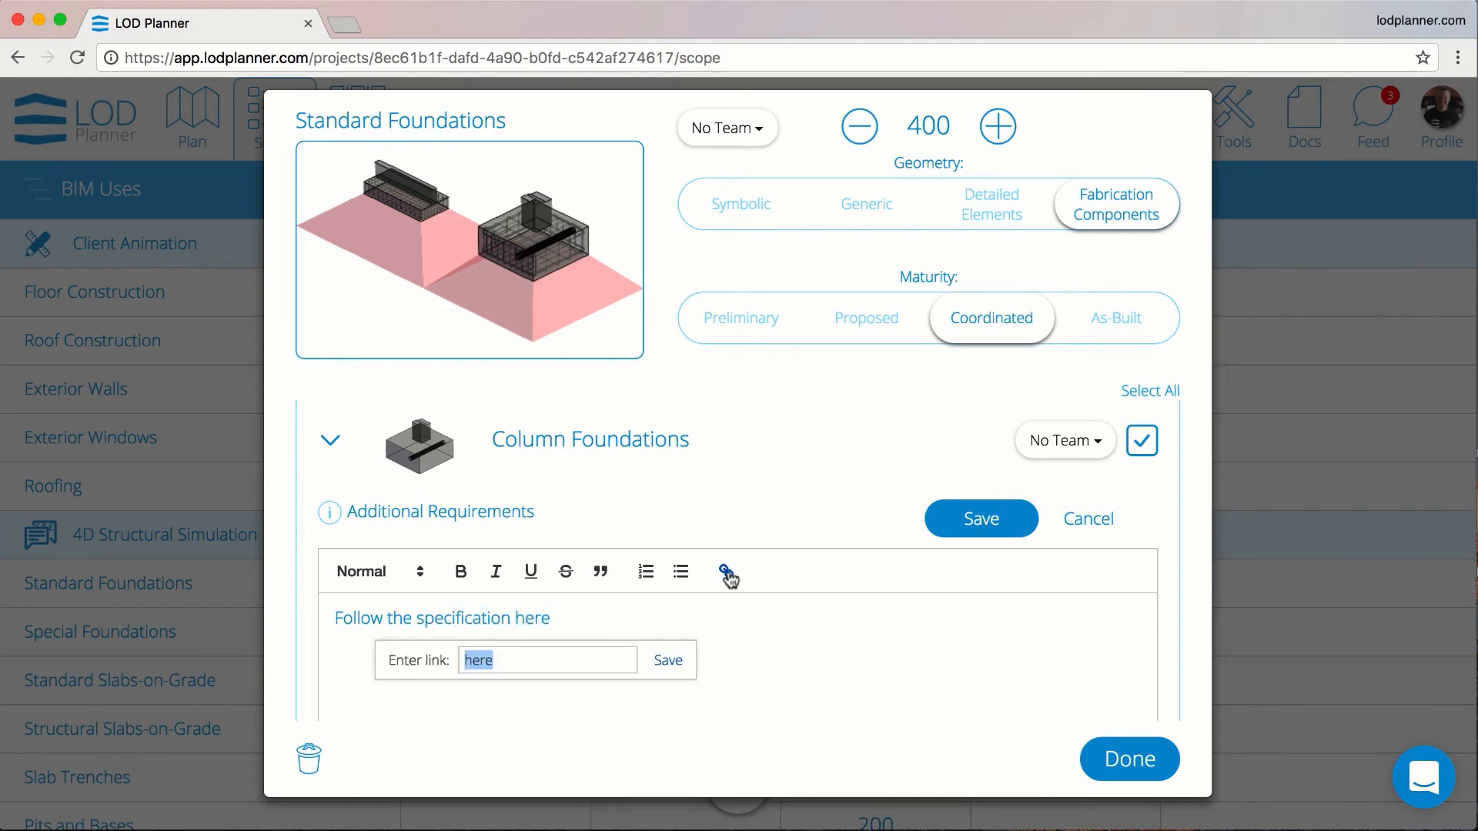
type("www.")
left_click(668, 660)
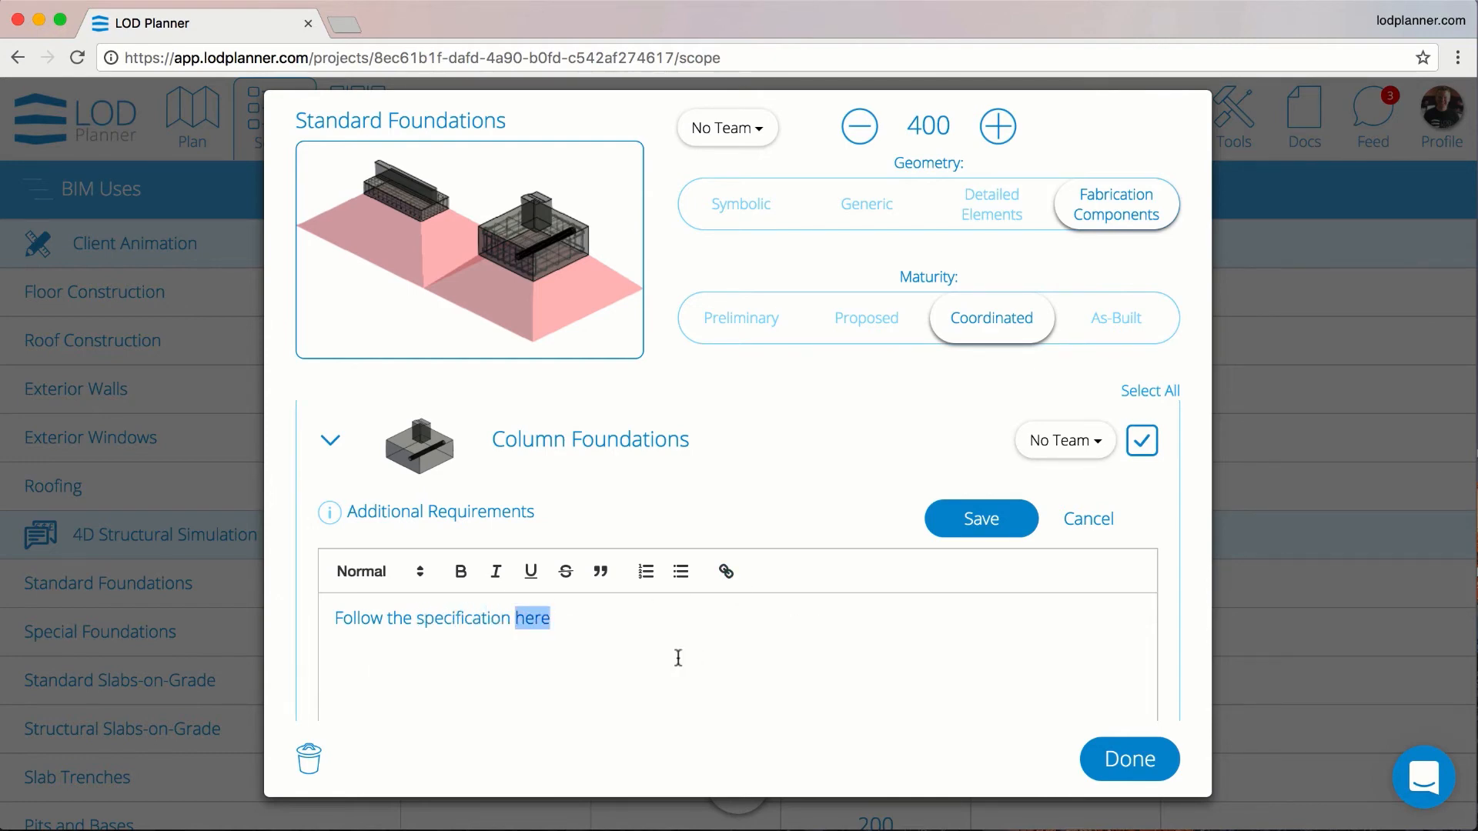
left_click(958, 518)
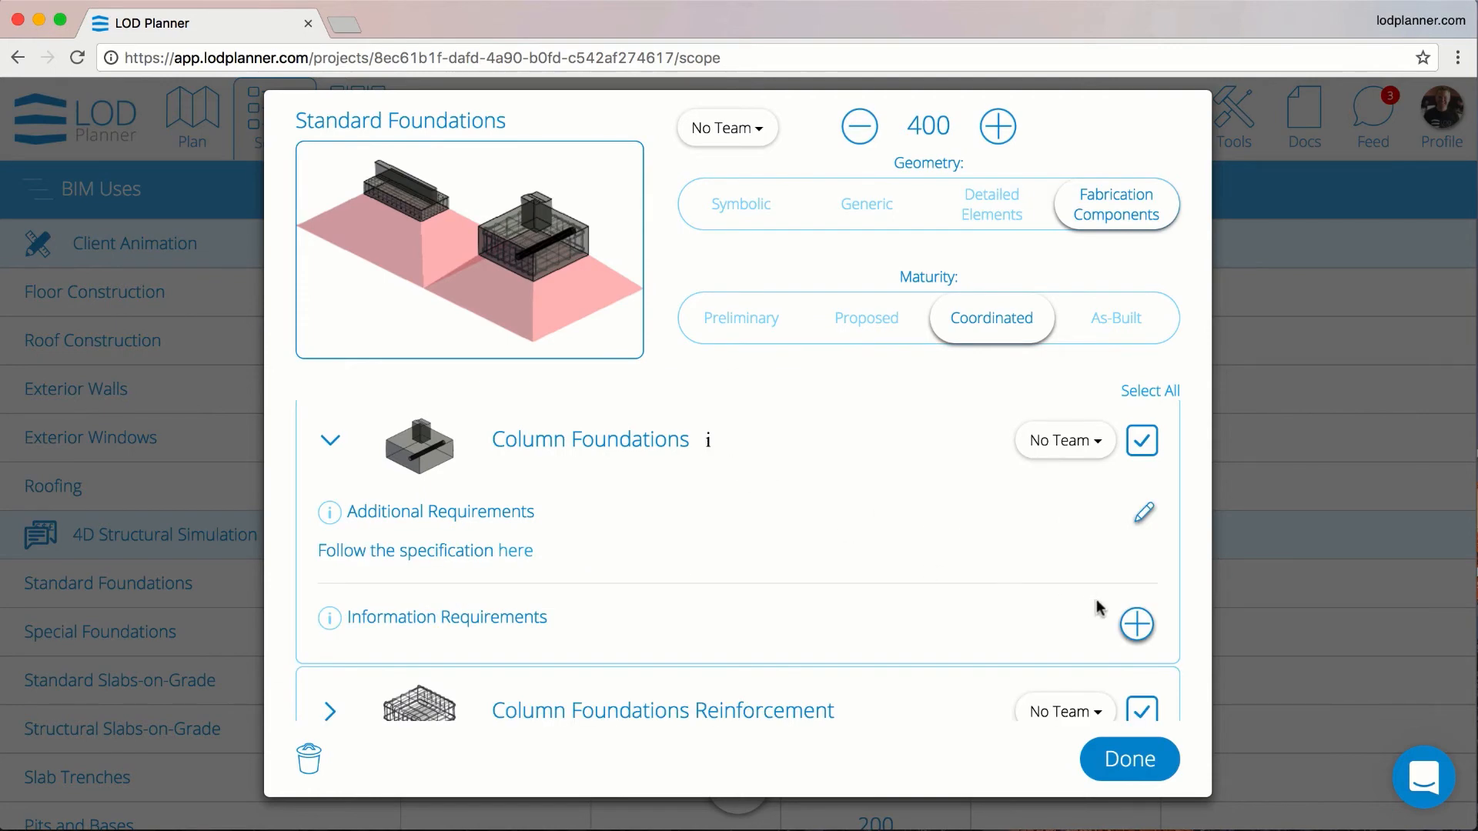
Assign Standard Foundations to the team MY: My Role and finish editing its details
scroll(987, 626, "up", 1)
left_click(758, 154)
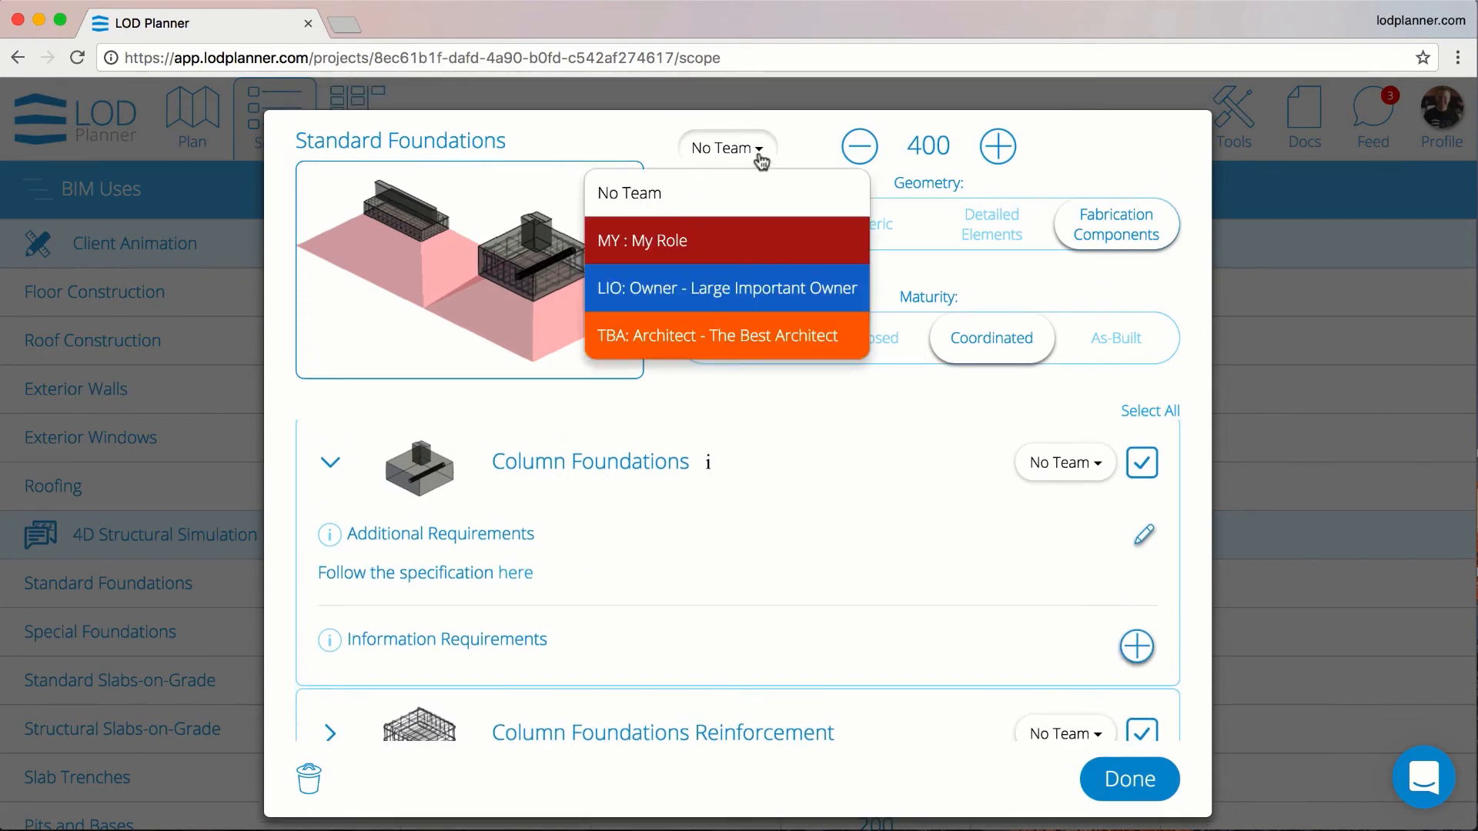
left_click(675, 242)
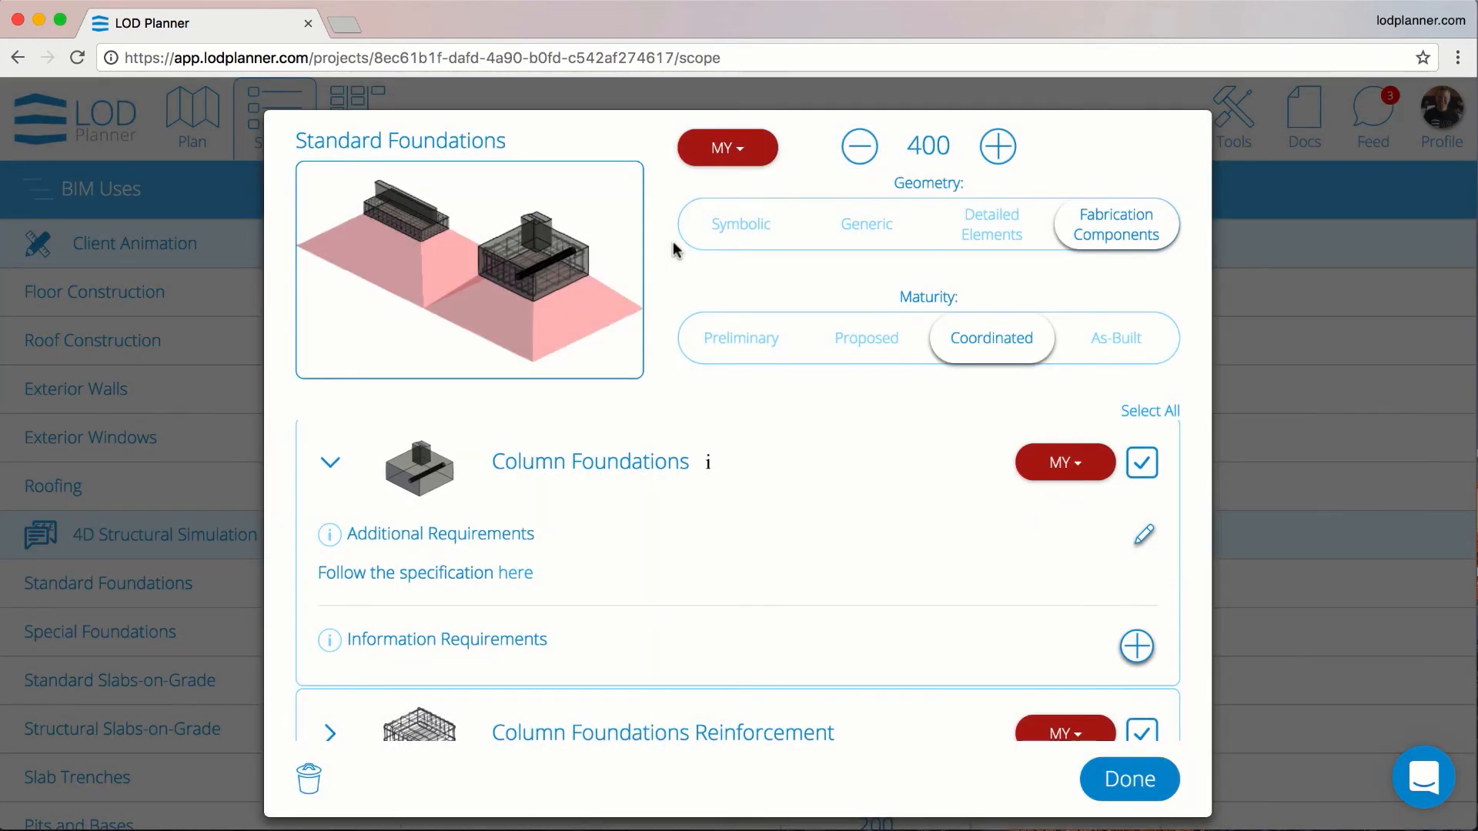
left_click(1106, 780)
Create a new project document named "BEP and MPS" and read through its PDF
left_click(1304, 118)
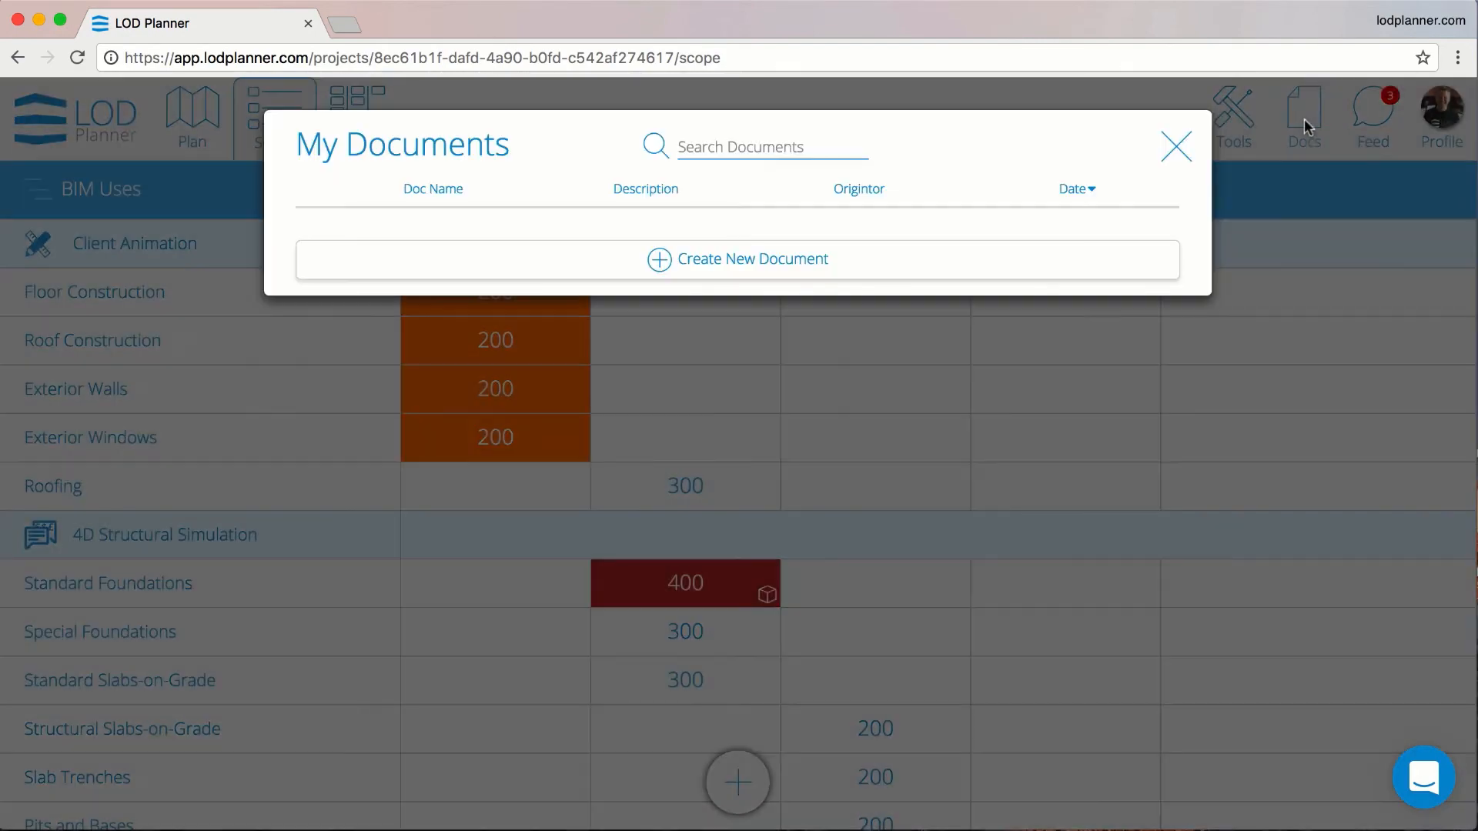
left_click(947, 259)
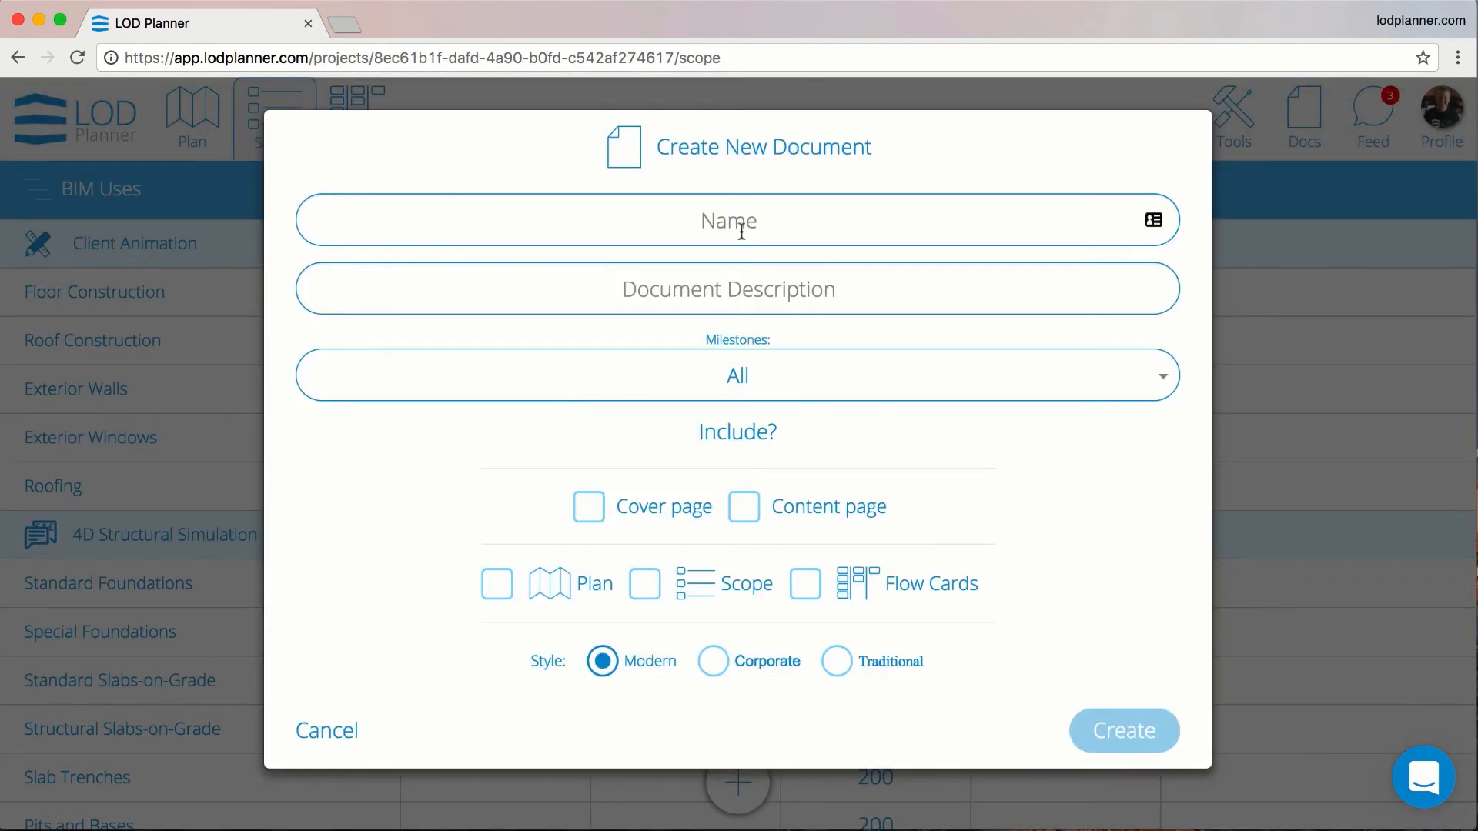
left_click(1103, 738)
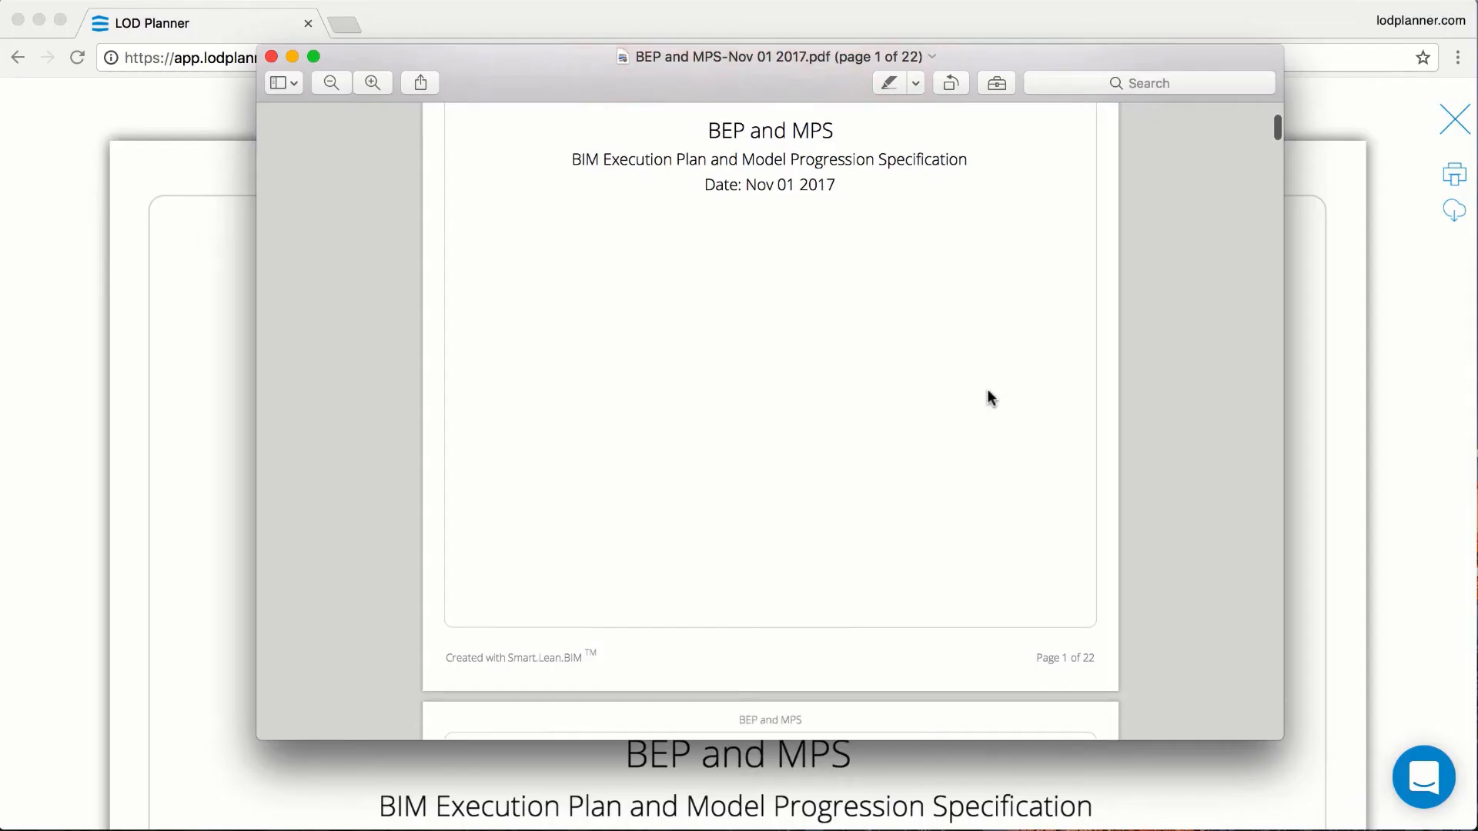
scroll(986, 389, "down", 5)
scroll(988, 391, "down", 20)
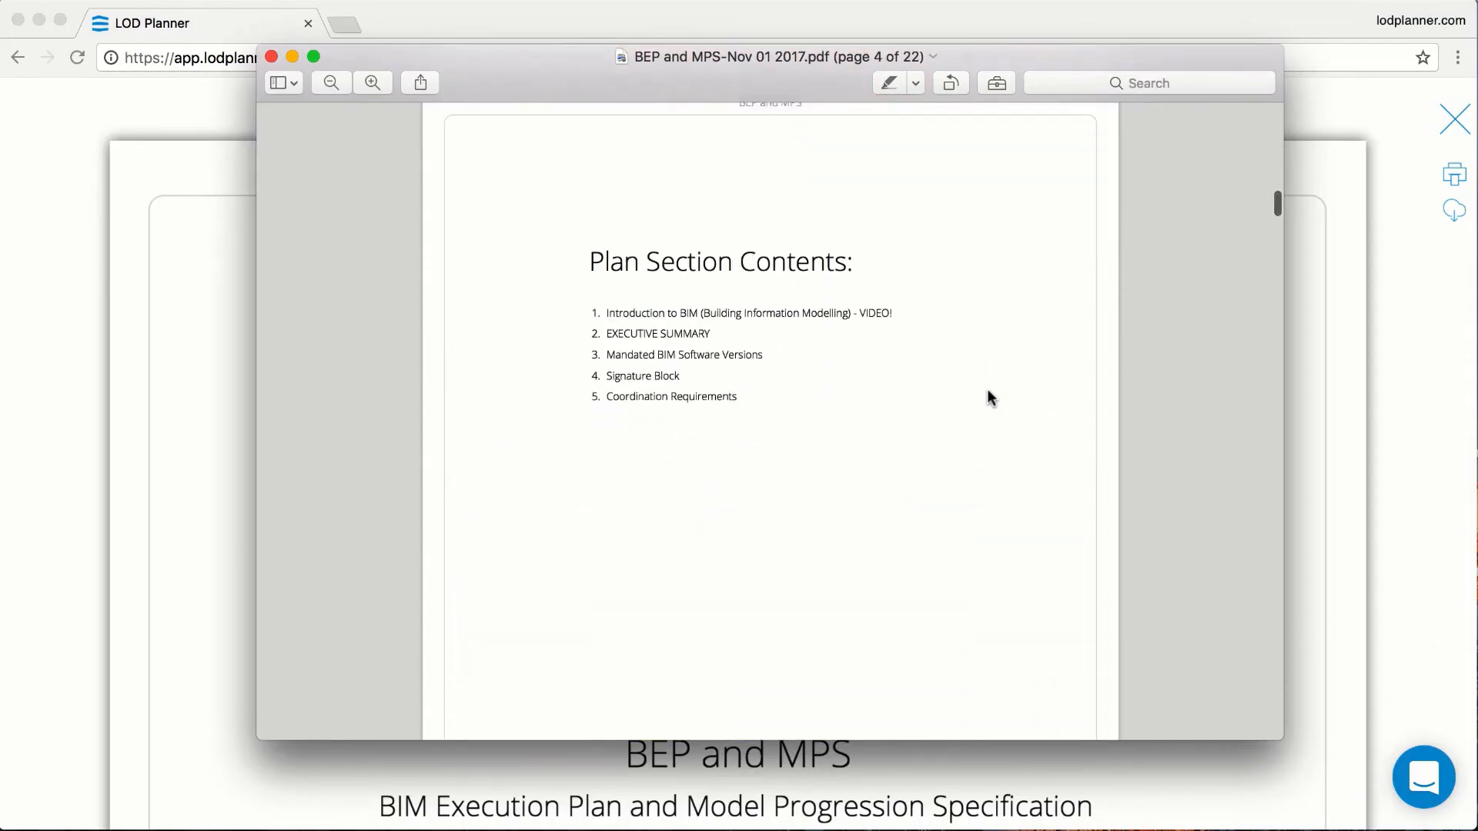
scroll(991, 397, "down", 20)
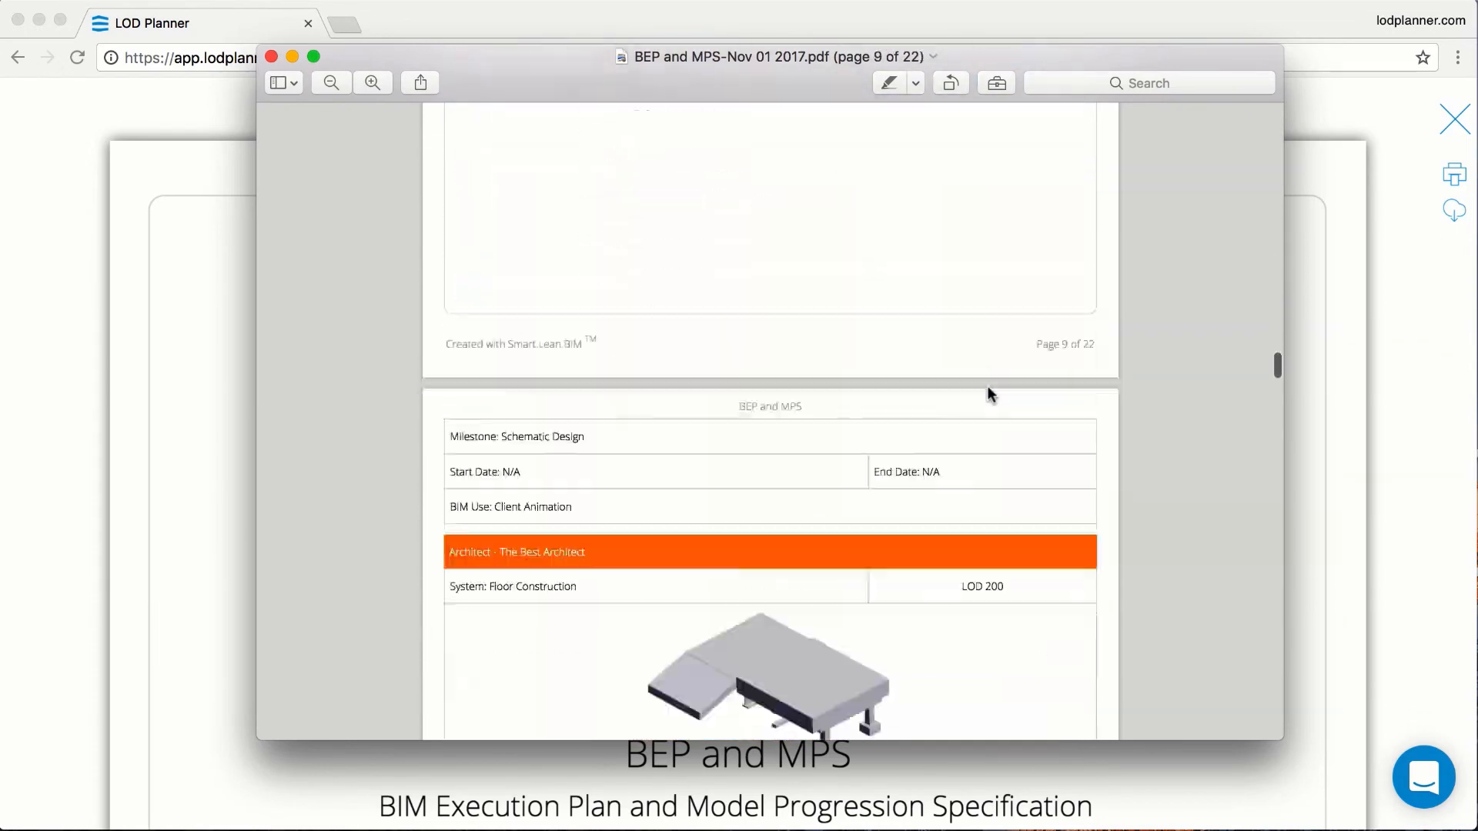
scroll(991, 394, "down", 20)
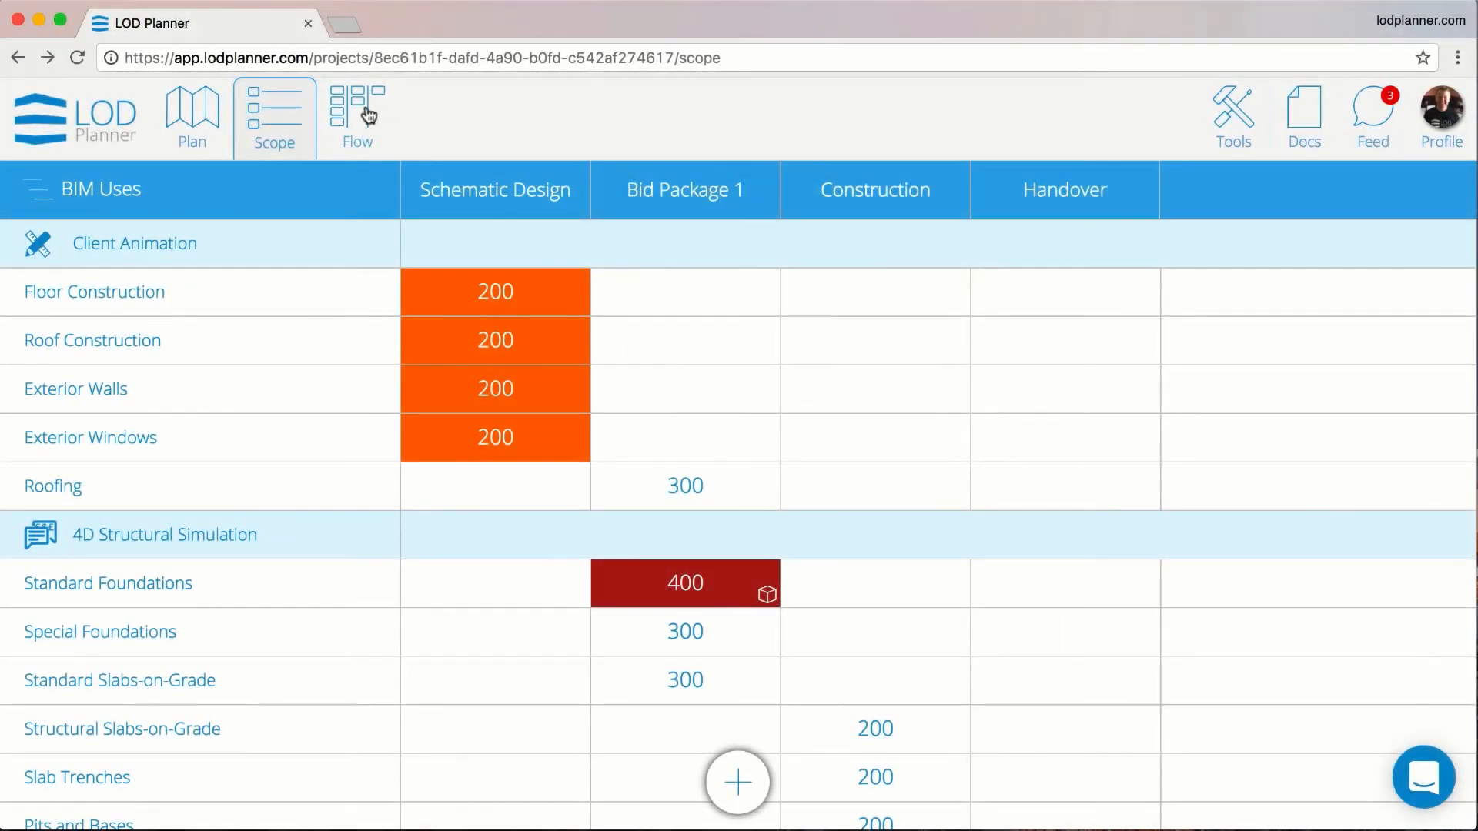
Edit the Wall Foundation Reinforcement card in the project flow and assign it to the first listed team member
left_click(362, 122)
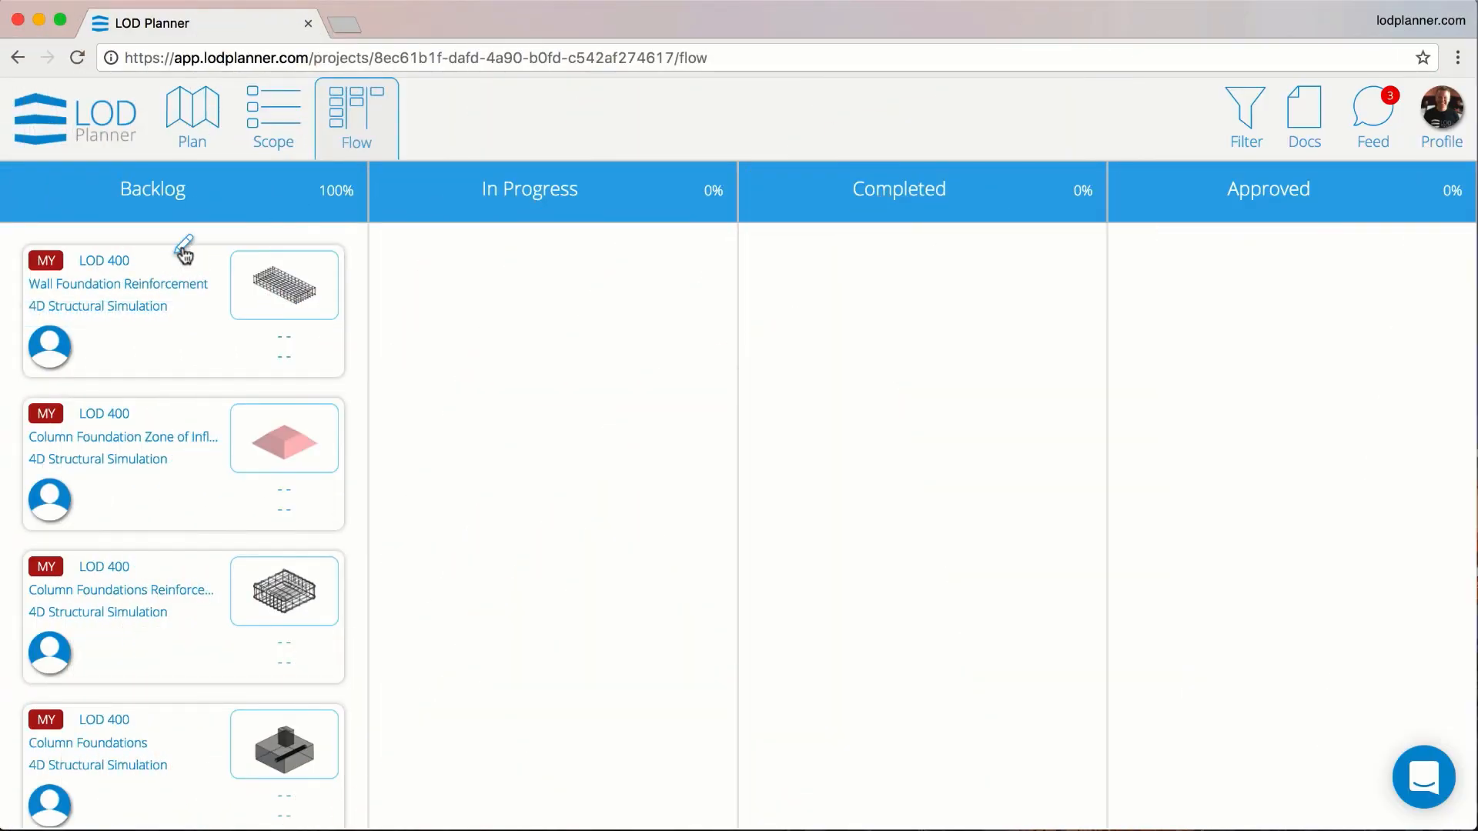
left_click(184, 248)
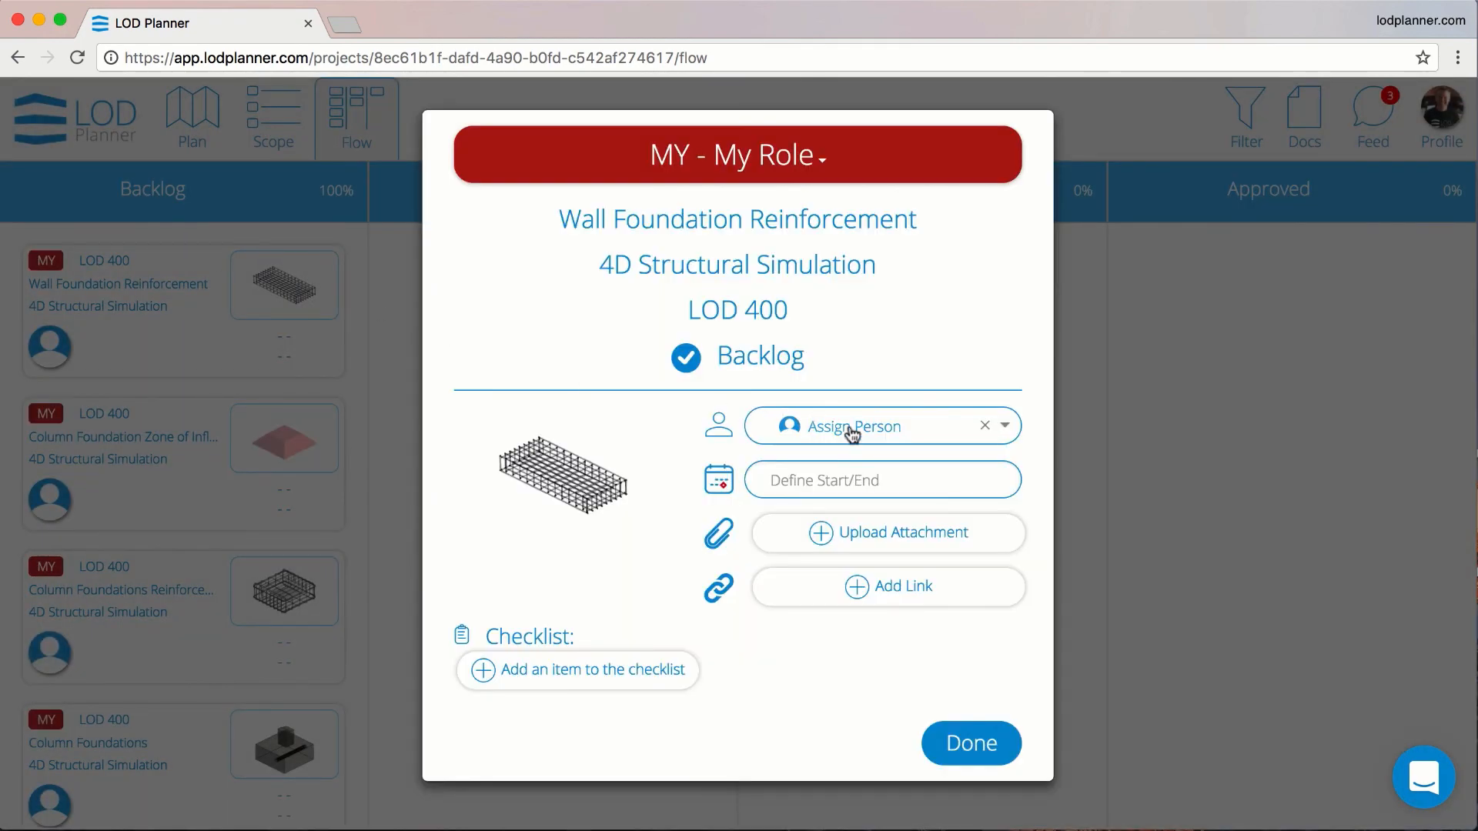
left_click(894, 428)
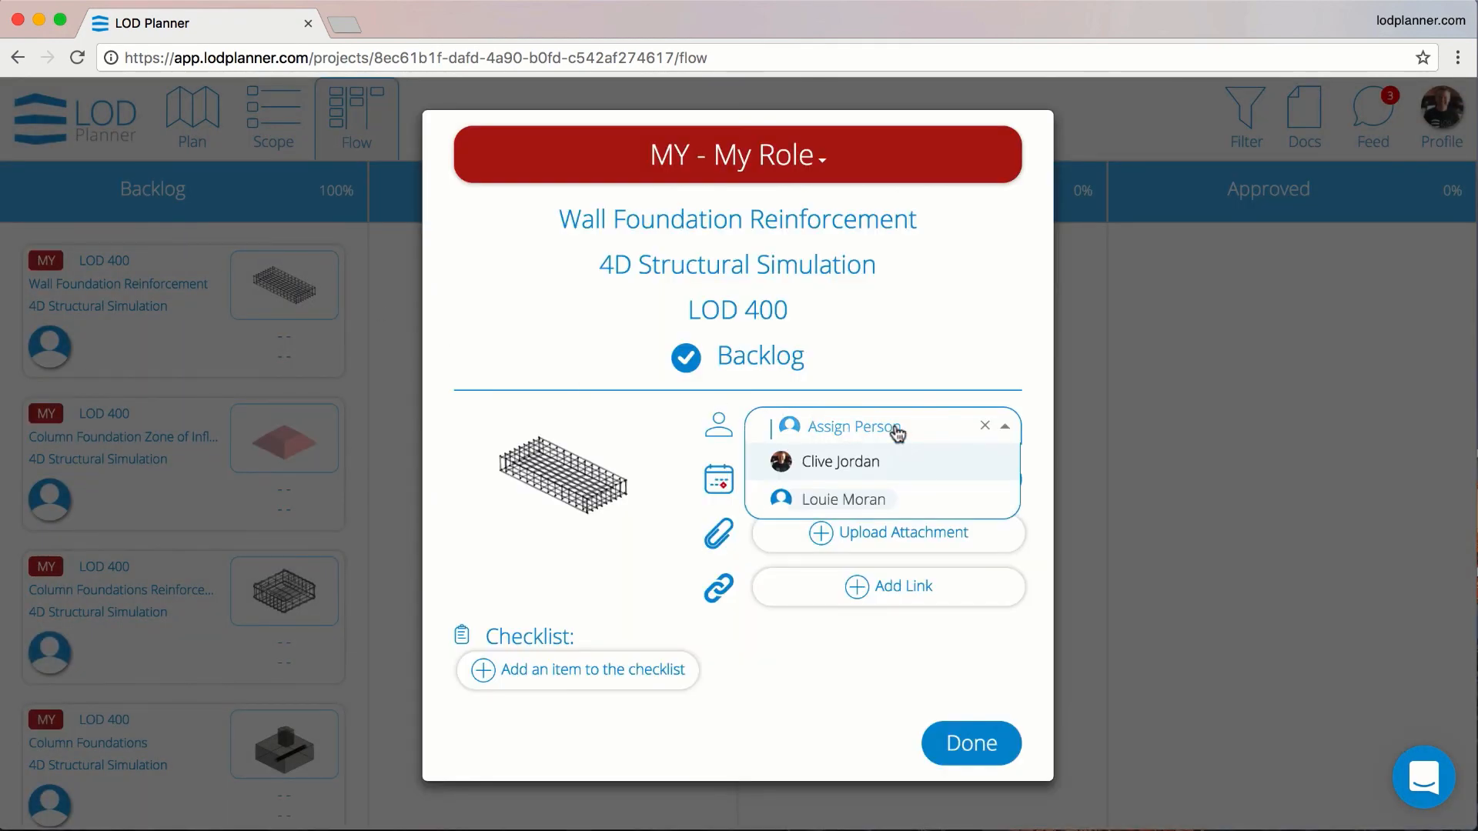
left_click(855, 461)
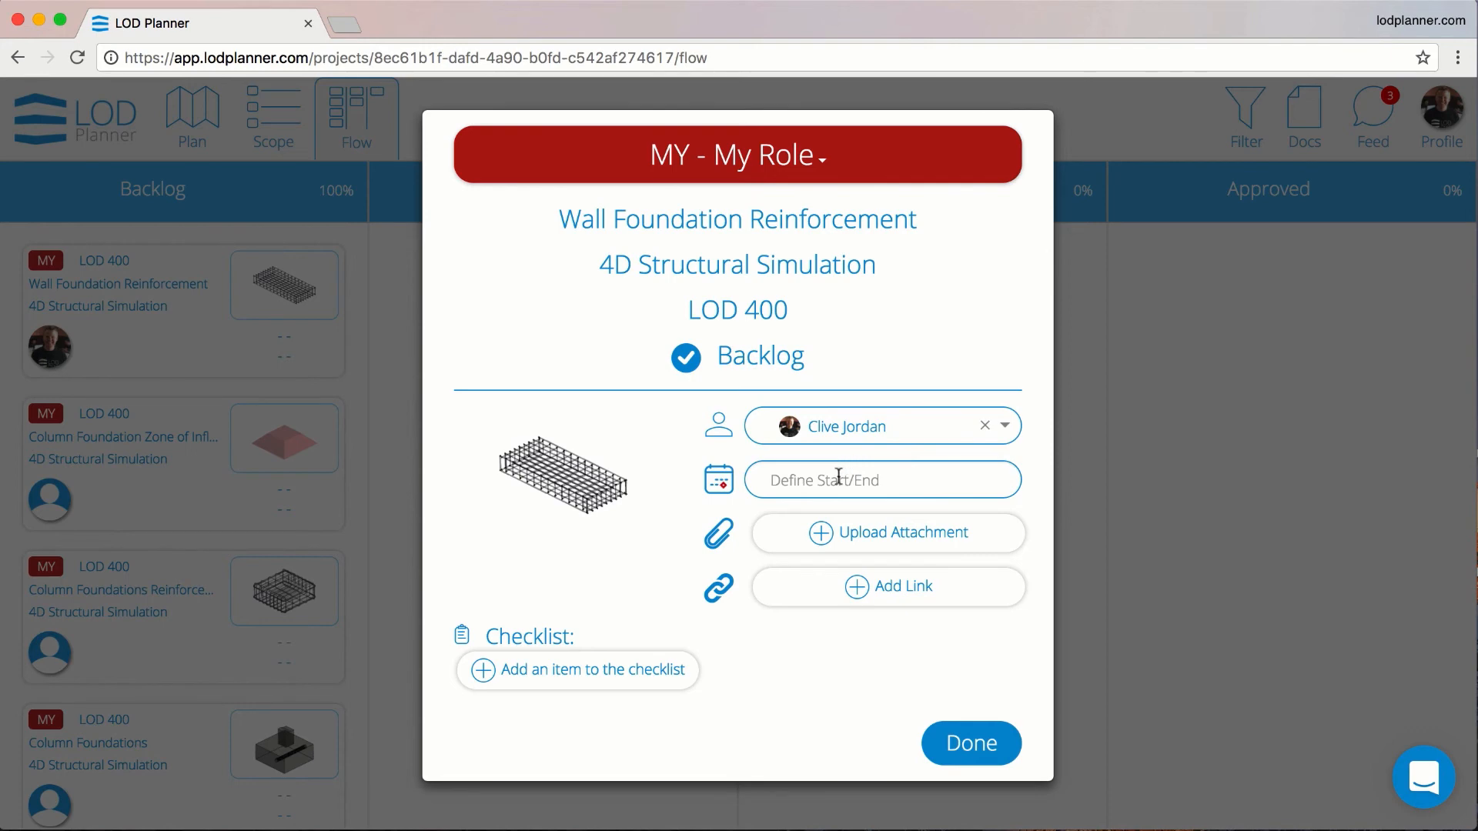
Schedule the Wall Foundation Reinforcement card from 11/14/2017 to 11/17/2017
left_click(839, 479)
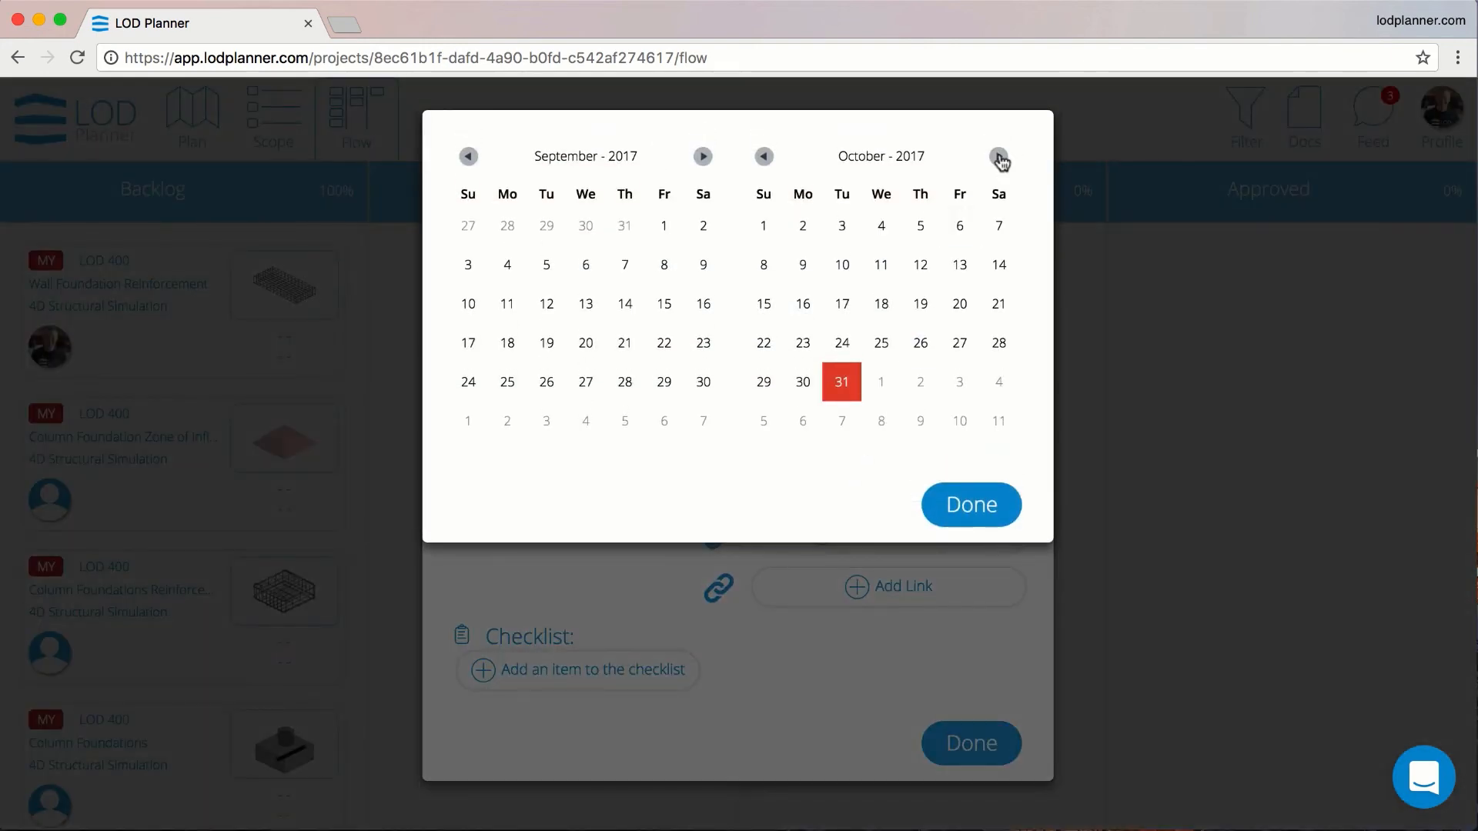
left_click(999, 158)
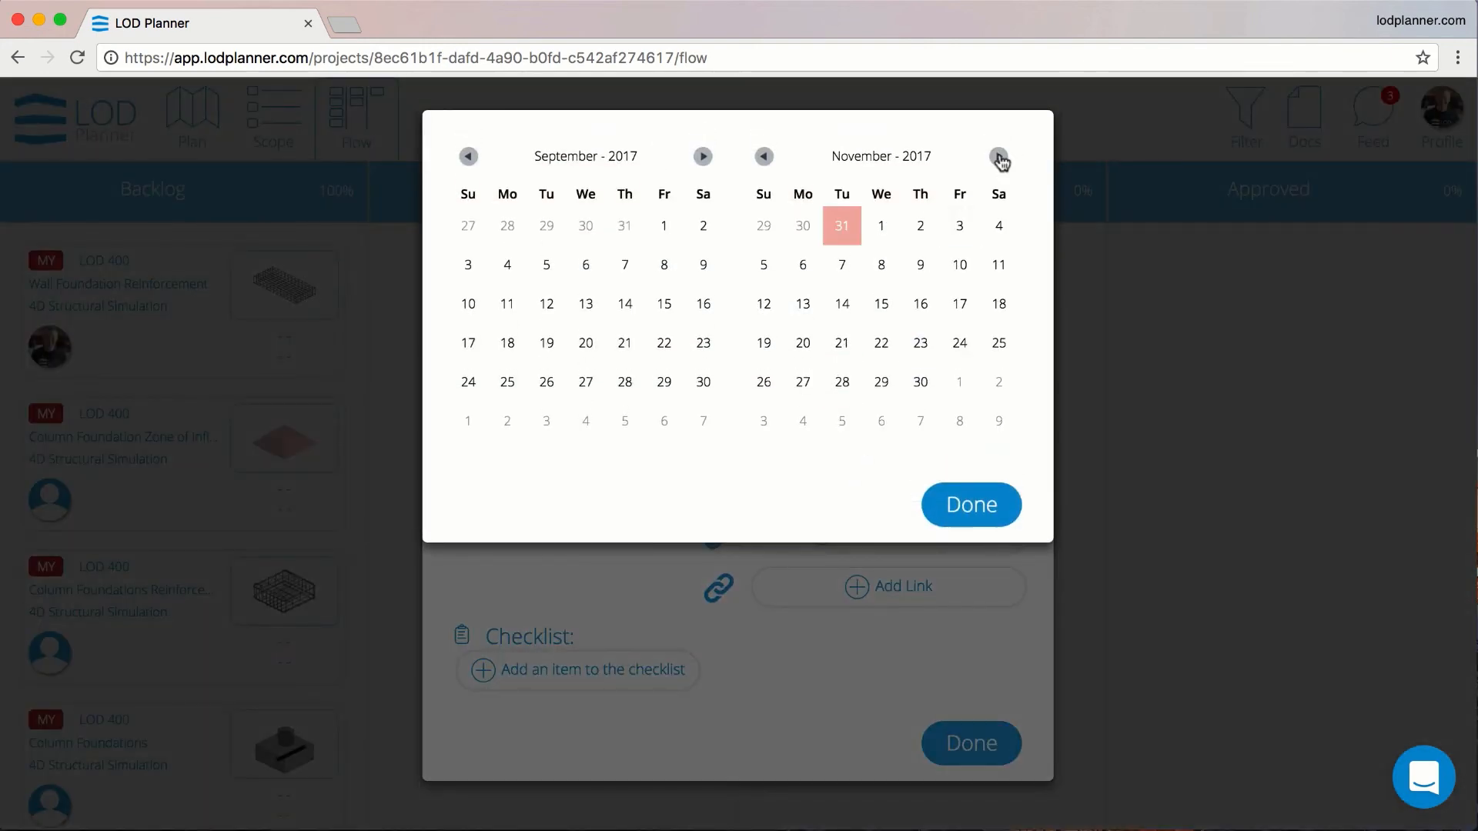
left_click(840, 308)
left_click(967, 307)
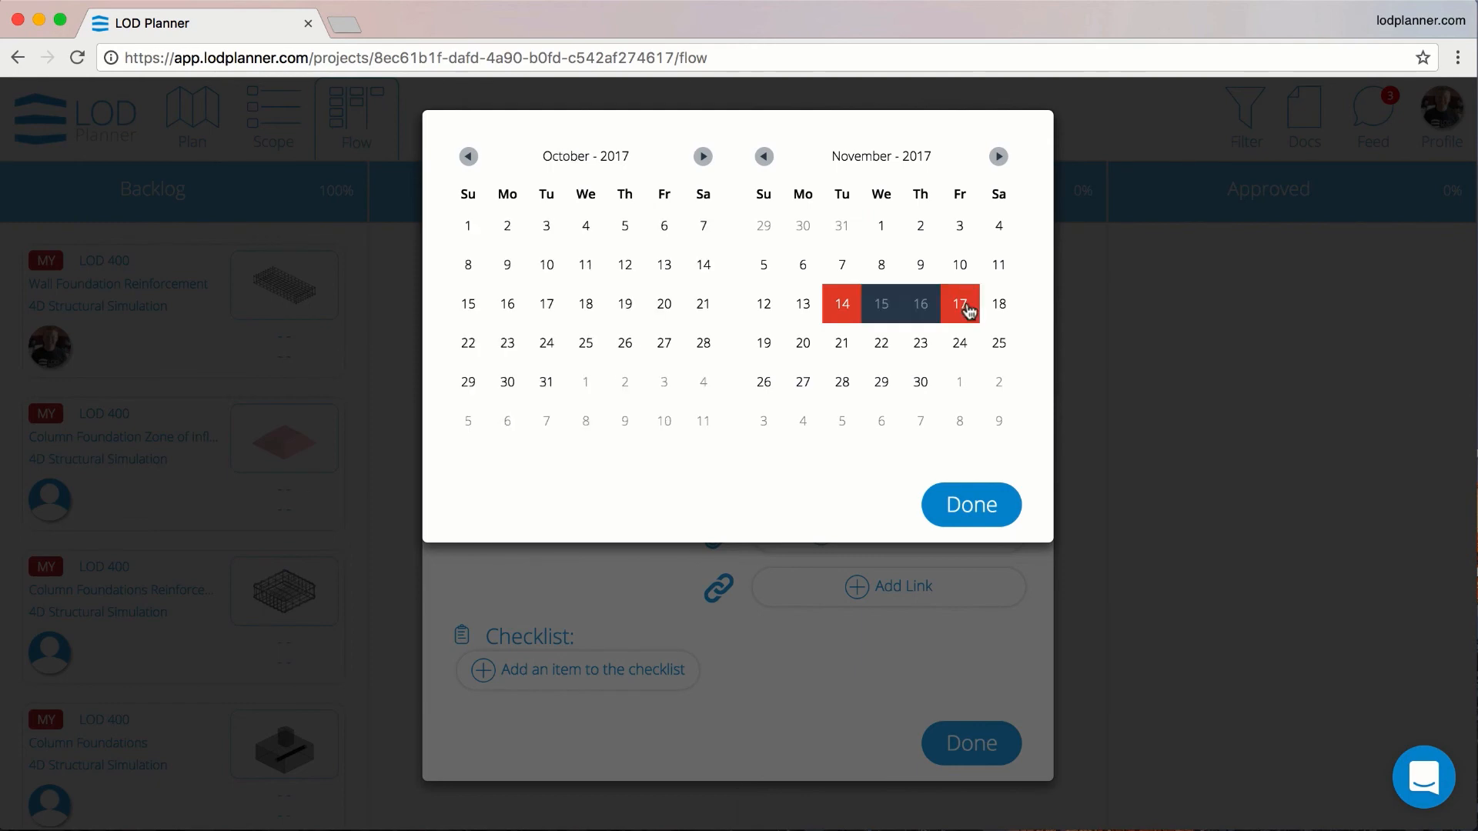
left_click(972, 505)
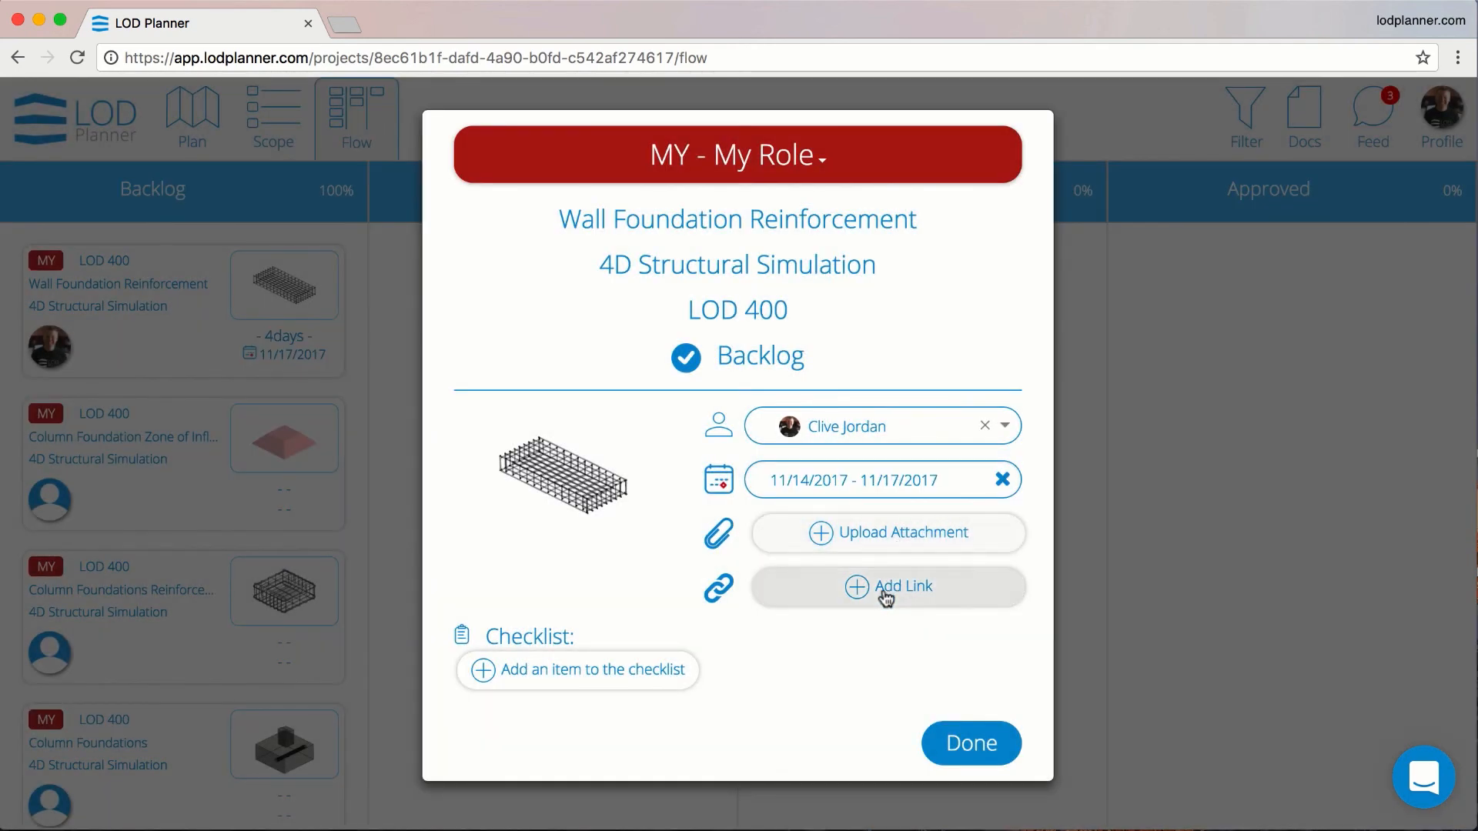
Add the checklist item "Call engineer for loads" to the Wall Foundation Reinforcement card and move the card from Backlog to In Progress
left_click(630, 670)
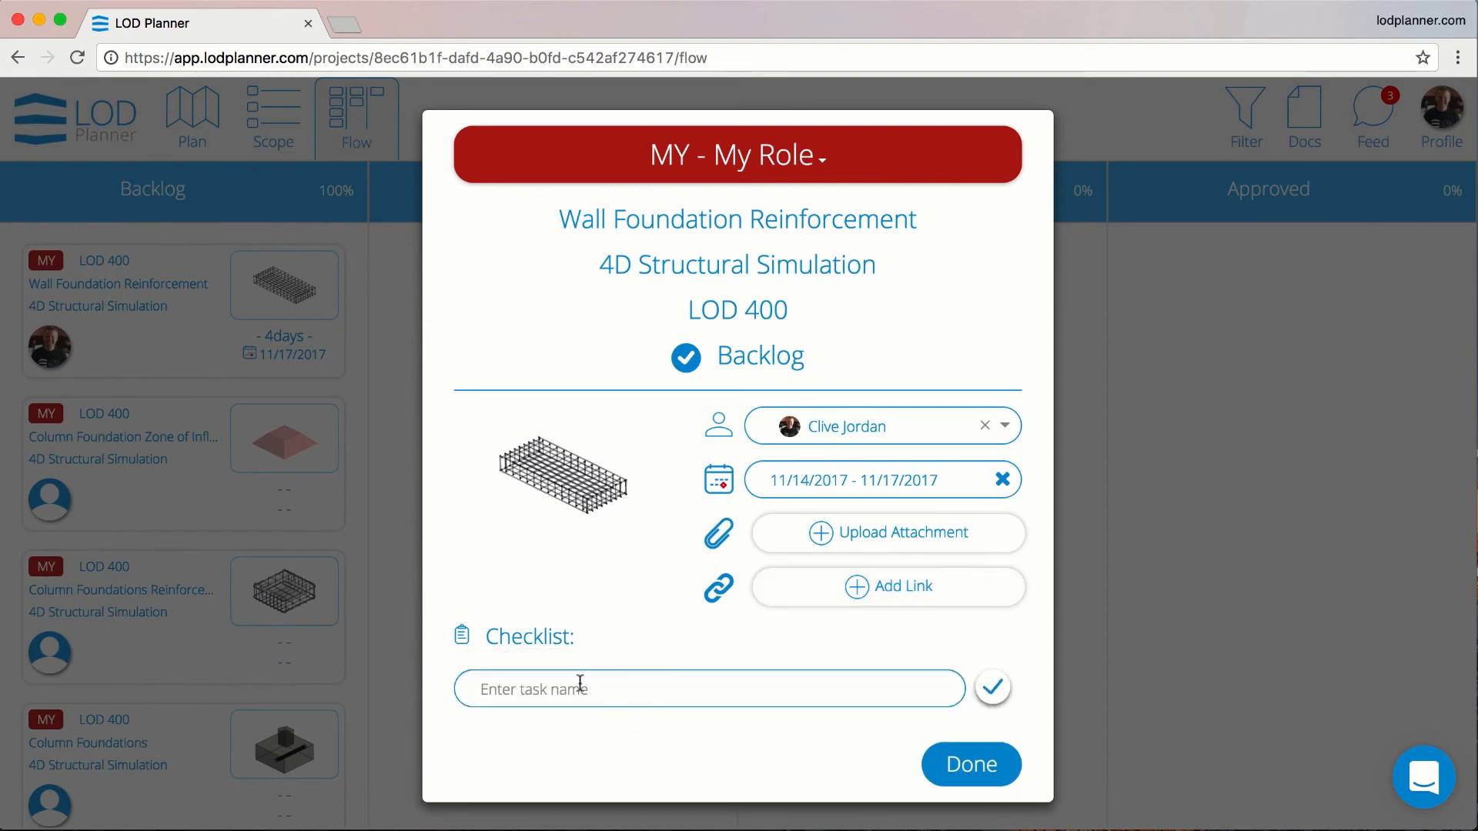
type("Call engineer for loads")
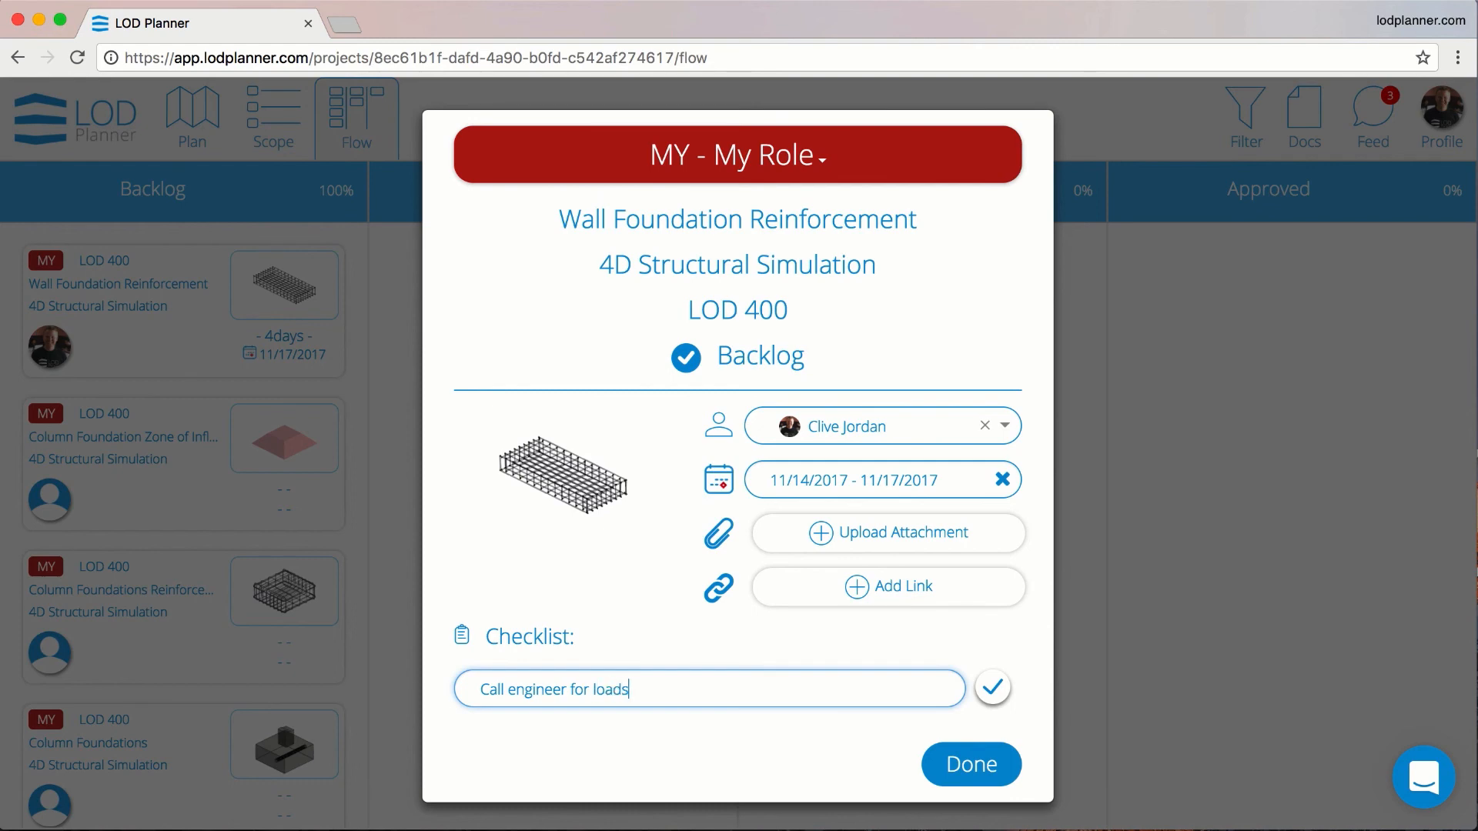
left_click(994, 688)
left_click(970, 795)
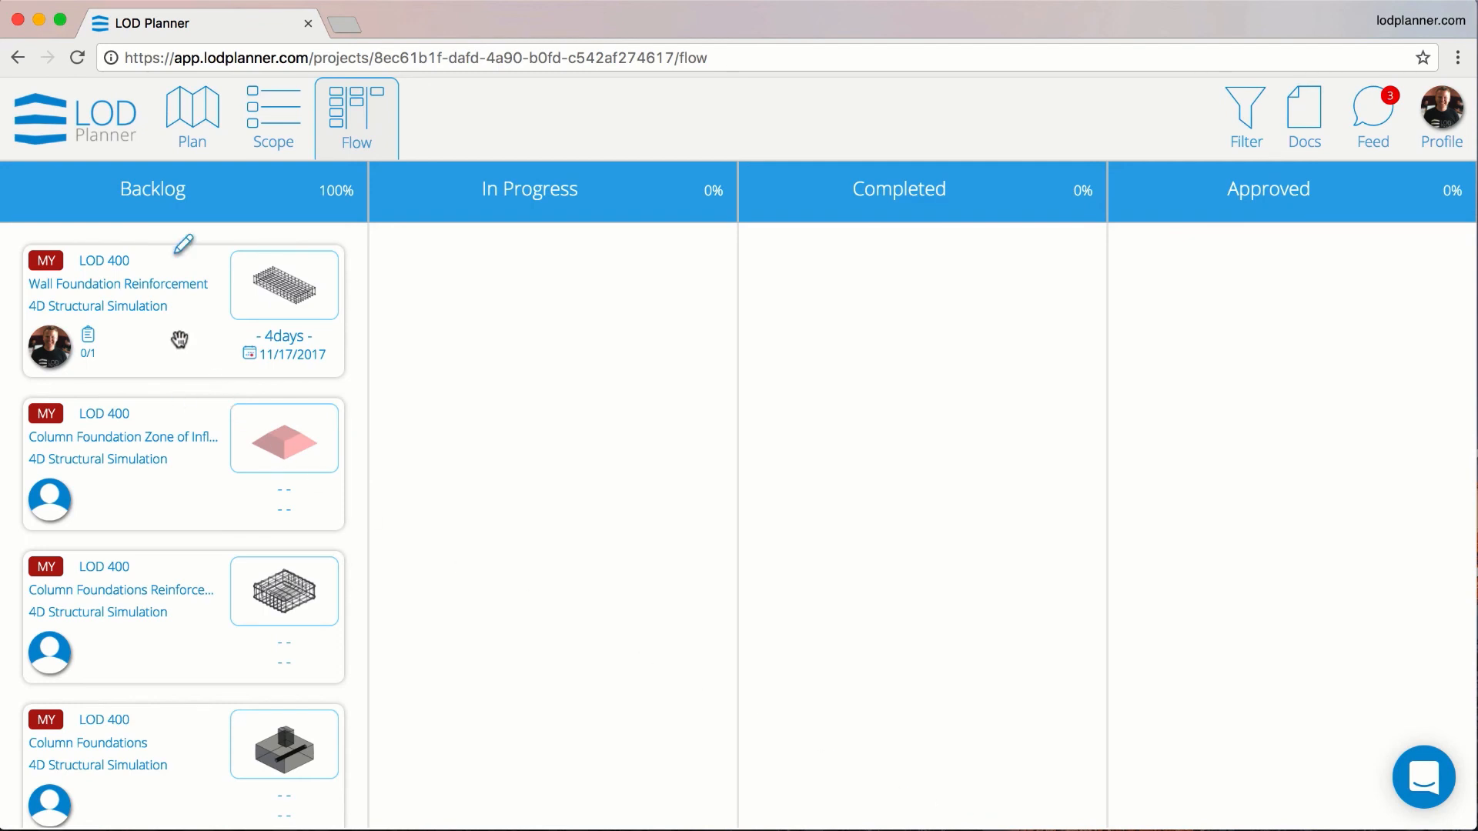
left_click_drag(179, 340, 518, 351)
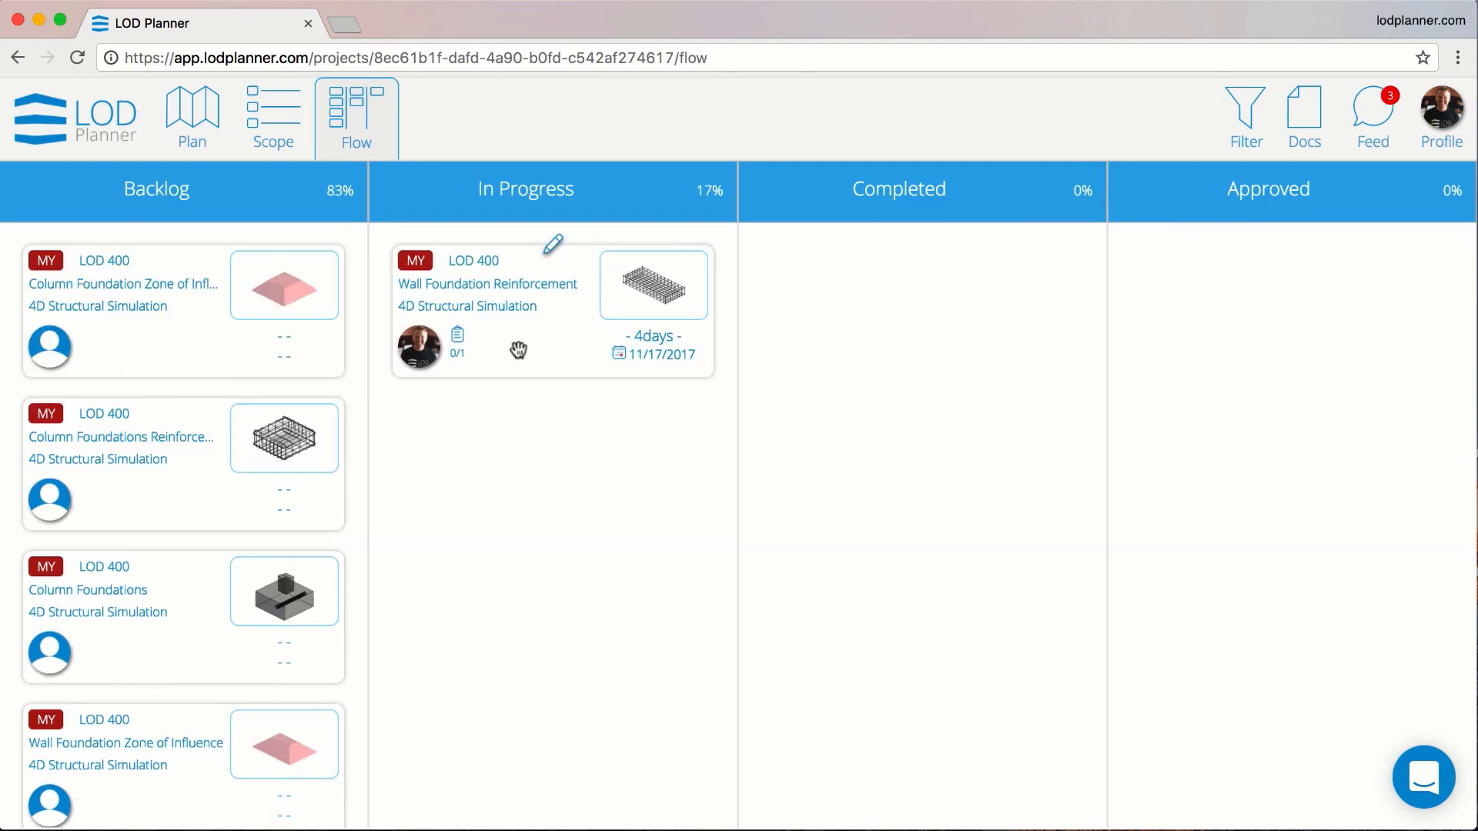